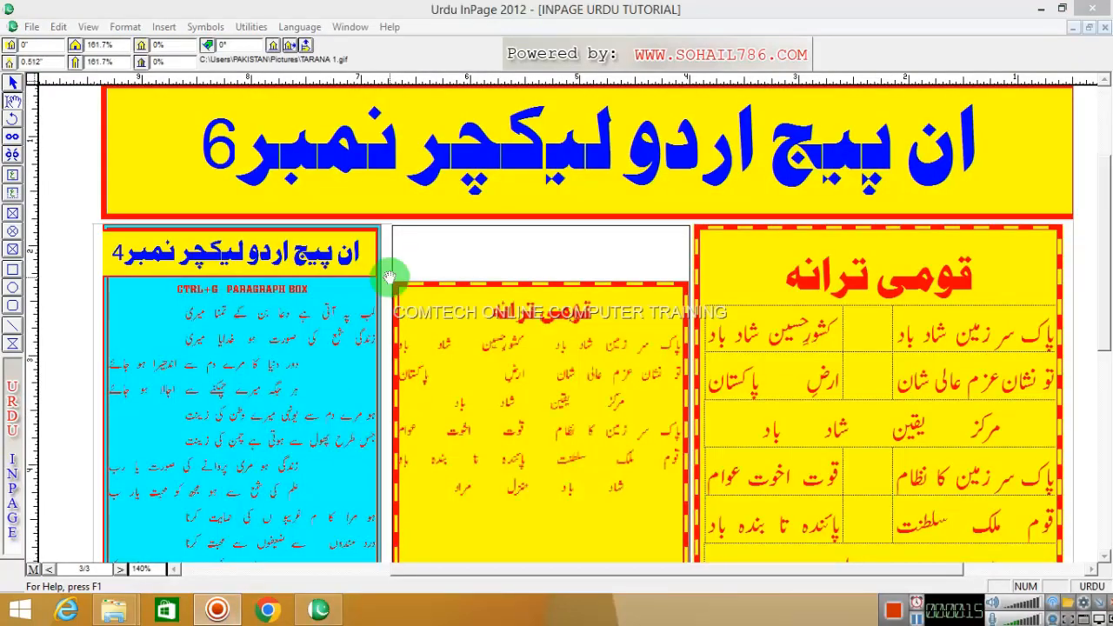
# - Look over the banner and anthem table, then switch to the picture tool
pyautogui.click(447, 157)
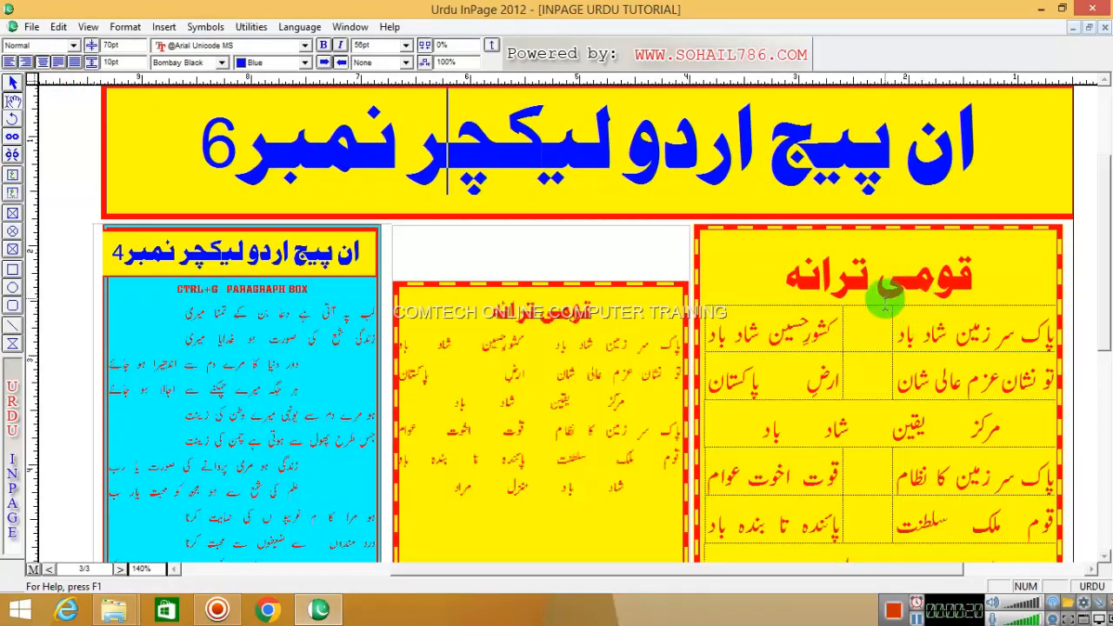
pyautogui.click(918, 314)
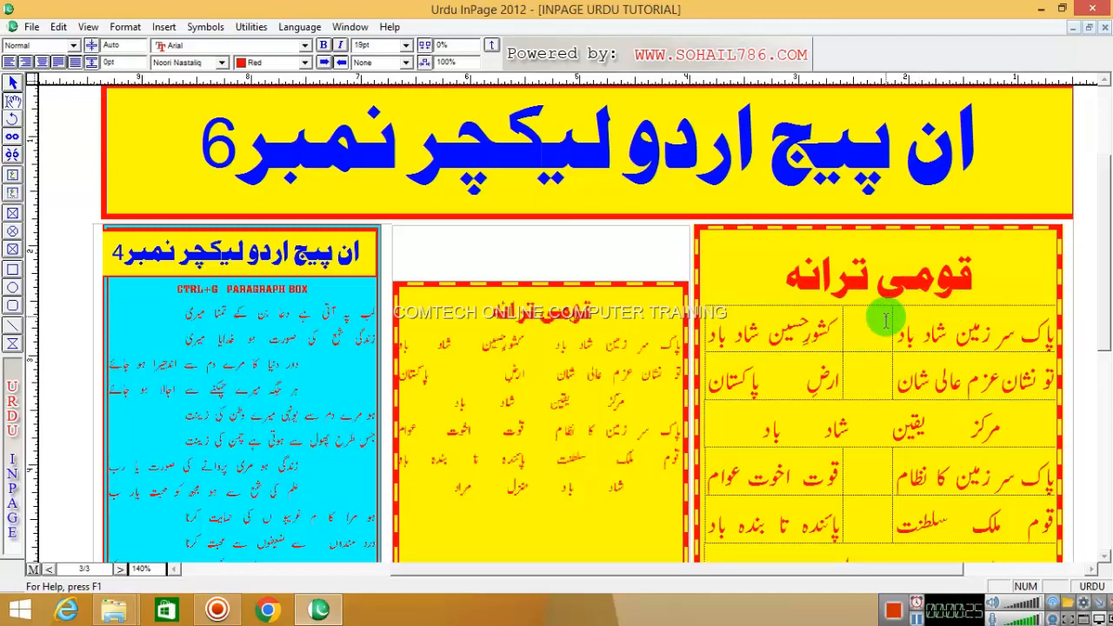
pyautogui.click(12, 231)
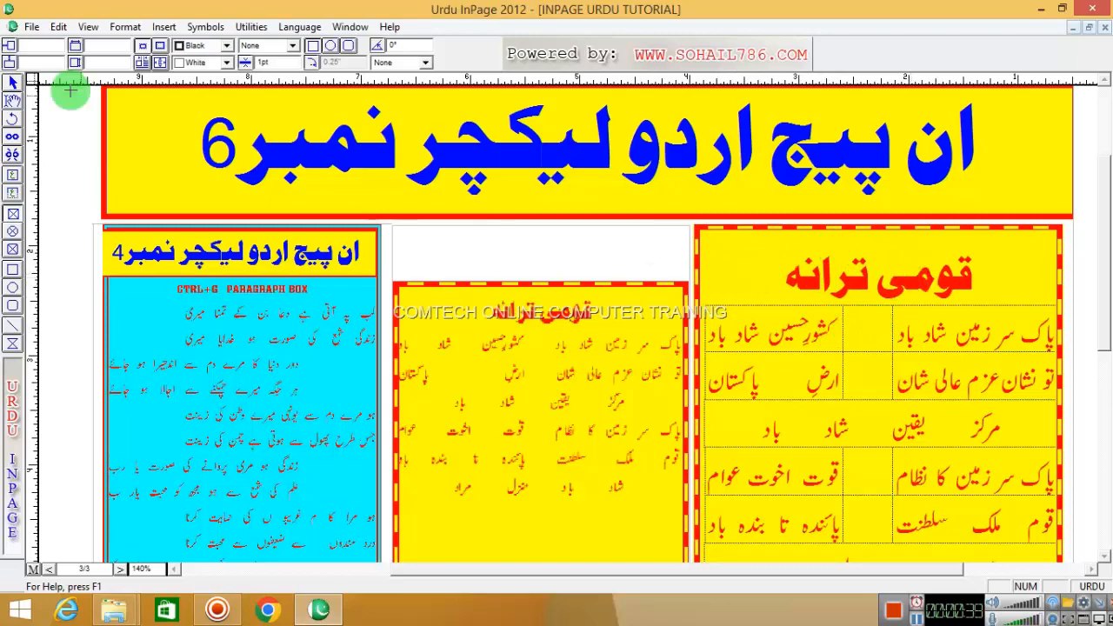
pyautogui.click(31, 27)
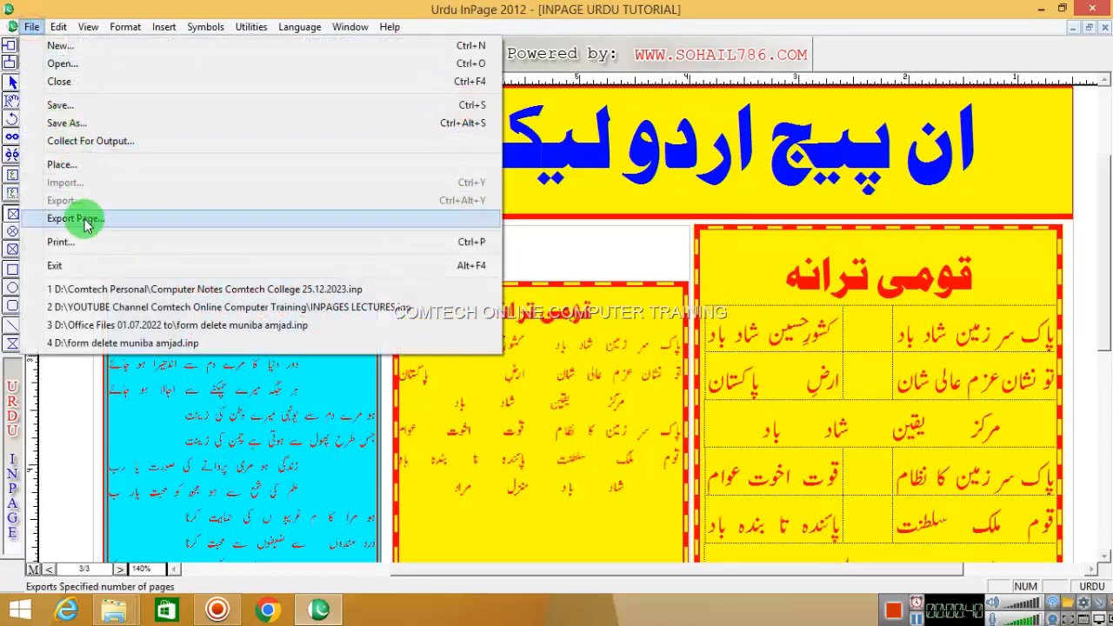
pyautogui.click(394, 7)
pyautogui.click(12, 100)
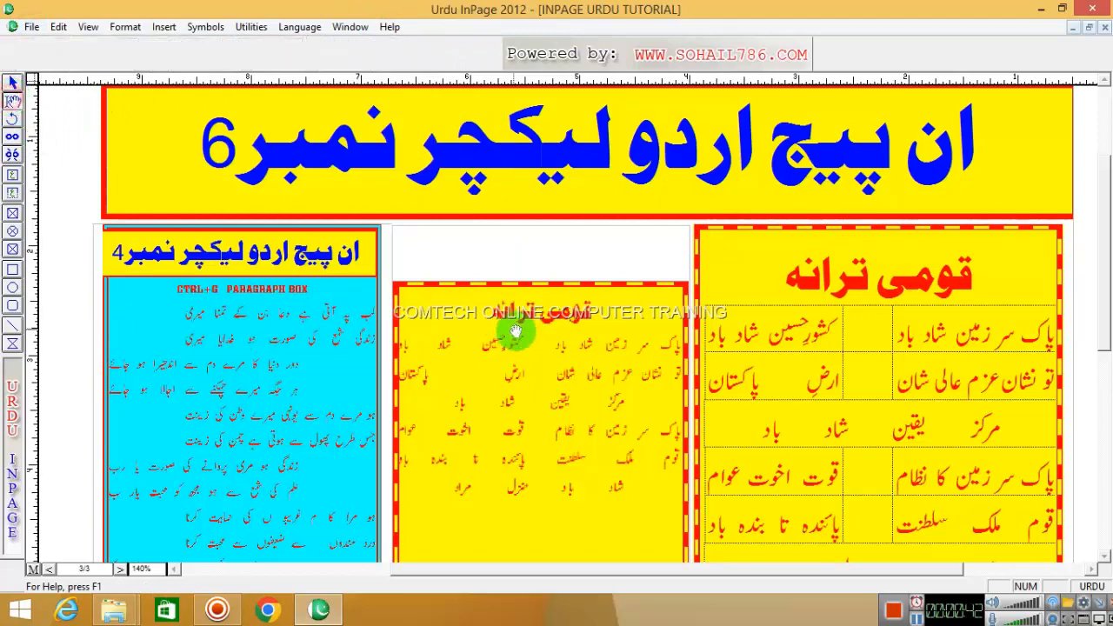
# - Import the TARANA 1 picture into the middle picture box
pyautogui.click(525, 334)
pyautogui.doubleClick(527, 340)
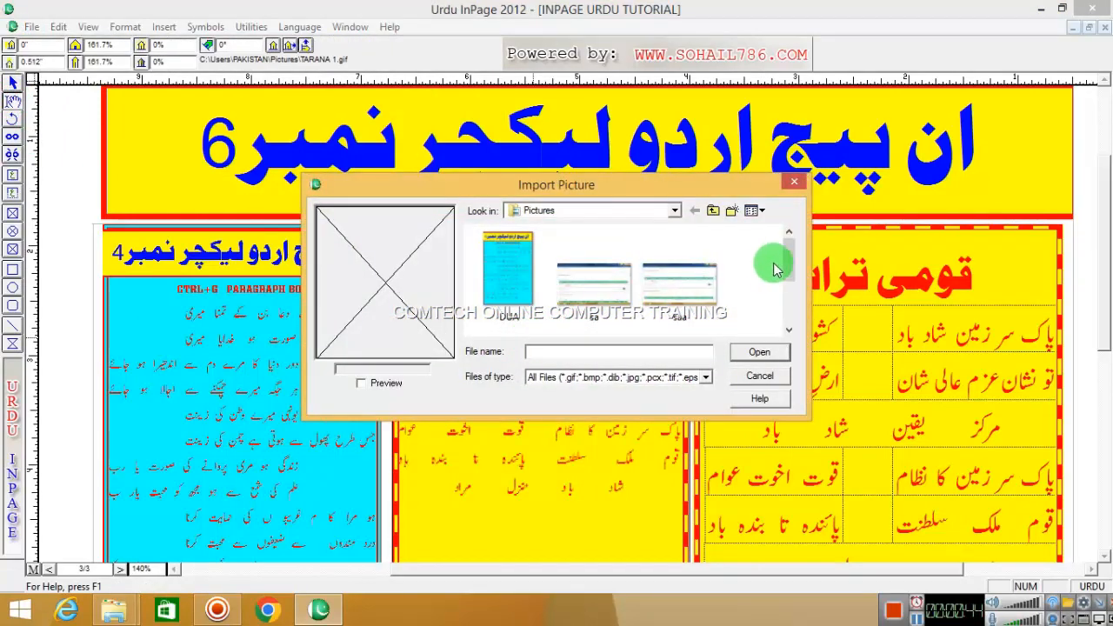
pyautogui.moveTo(788, 256); pyautogui.dragTo(793, 306)
pyautogui.click(509, 277)
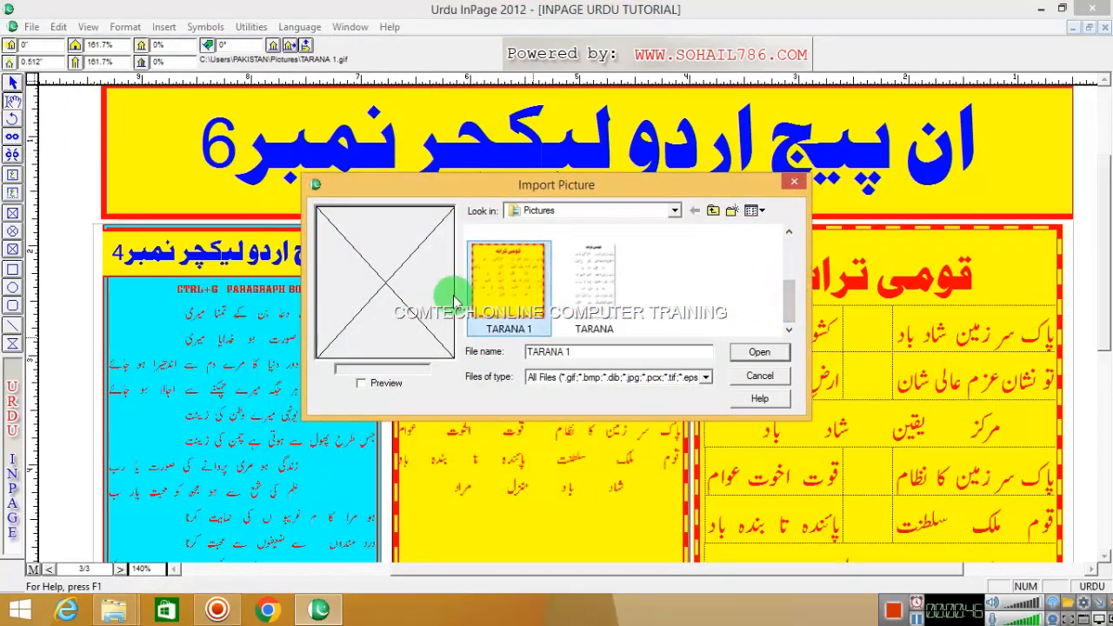
pyautogui.click(769, 356)
pyautogui.click(769, 356)
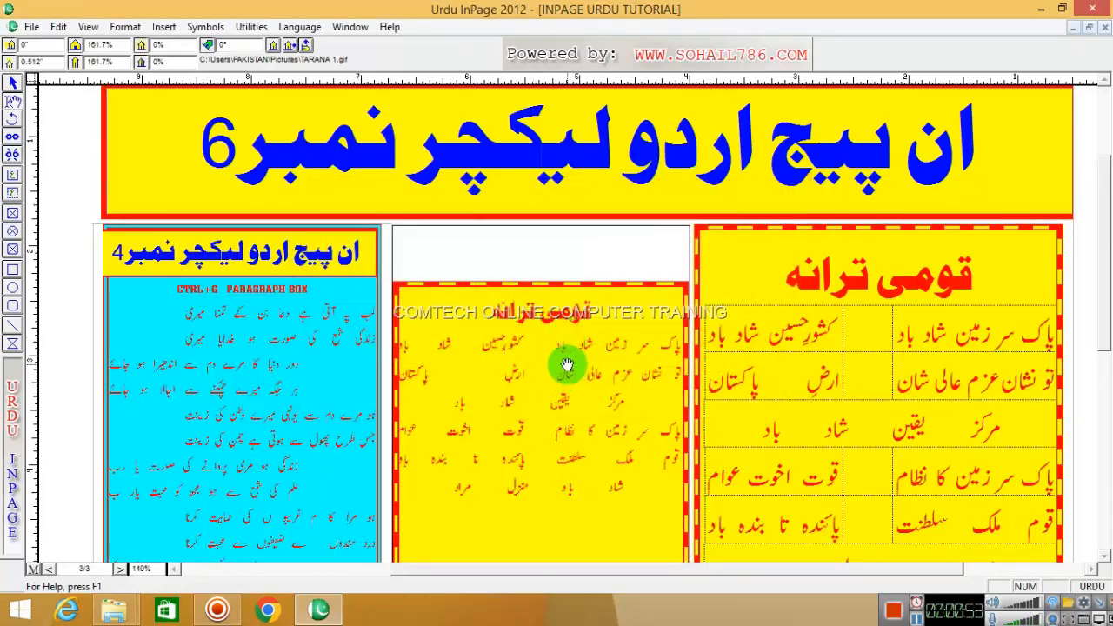
pyautogui.click(809, 313)
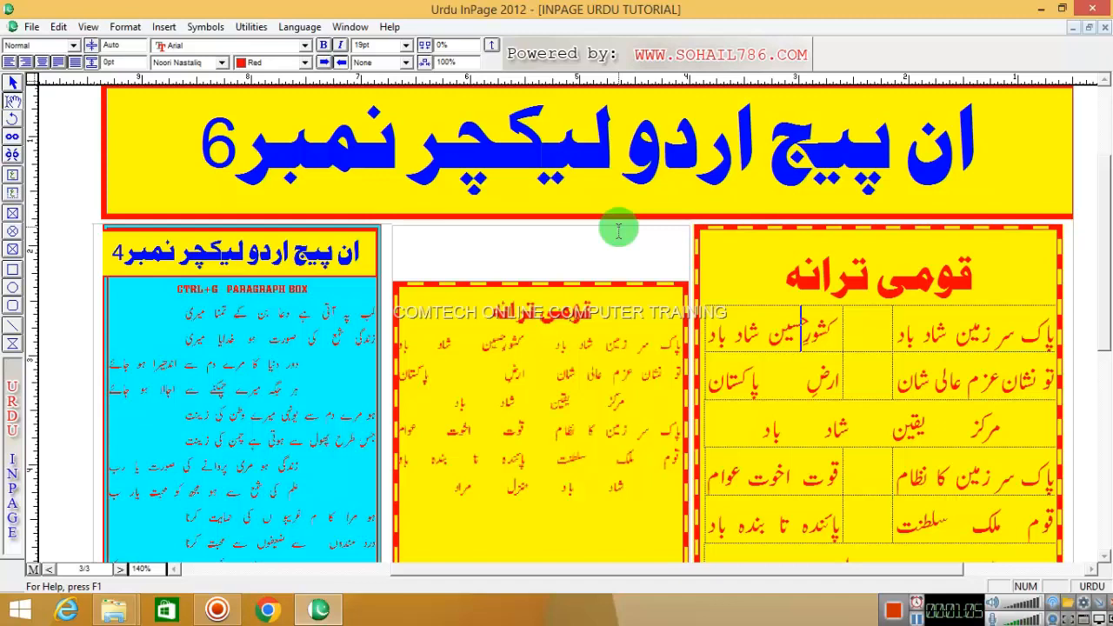
# - Delete the middle yellow box, the left cyan box and the right anthem box
pyautogui.click(13, 82)
pyautogui.click(570, 326)
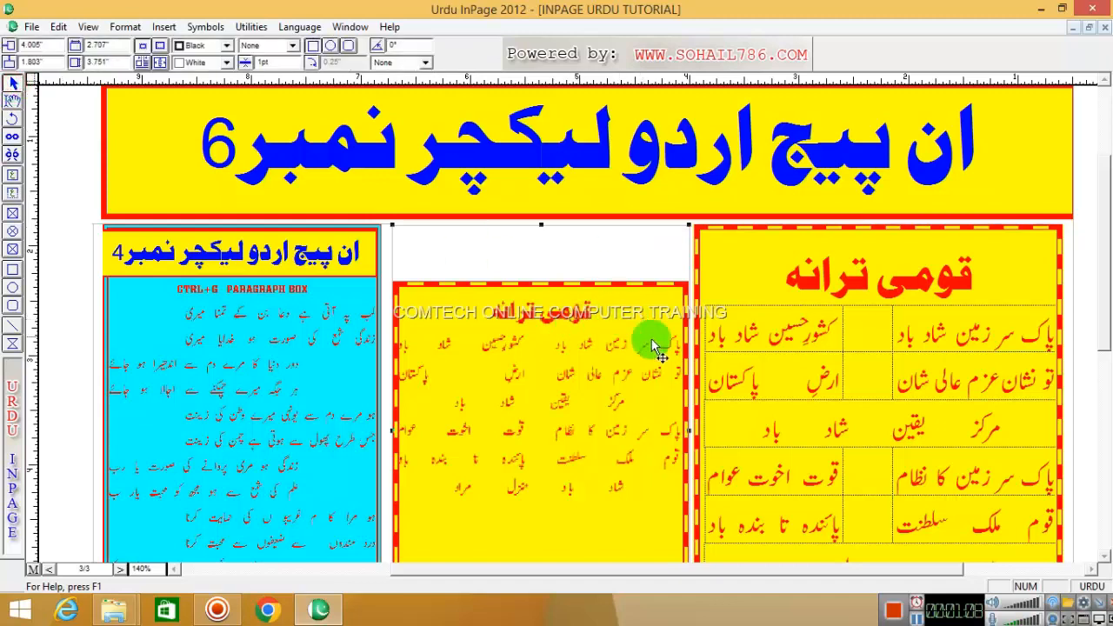
pyautogui.press('Delete')
pyautogui.click(346, 311)
pyautogui.press('Delete')
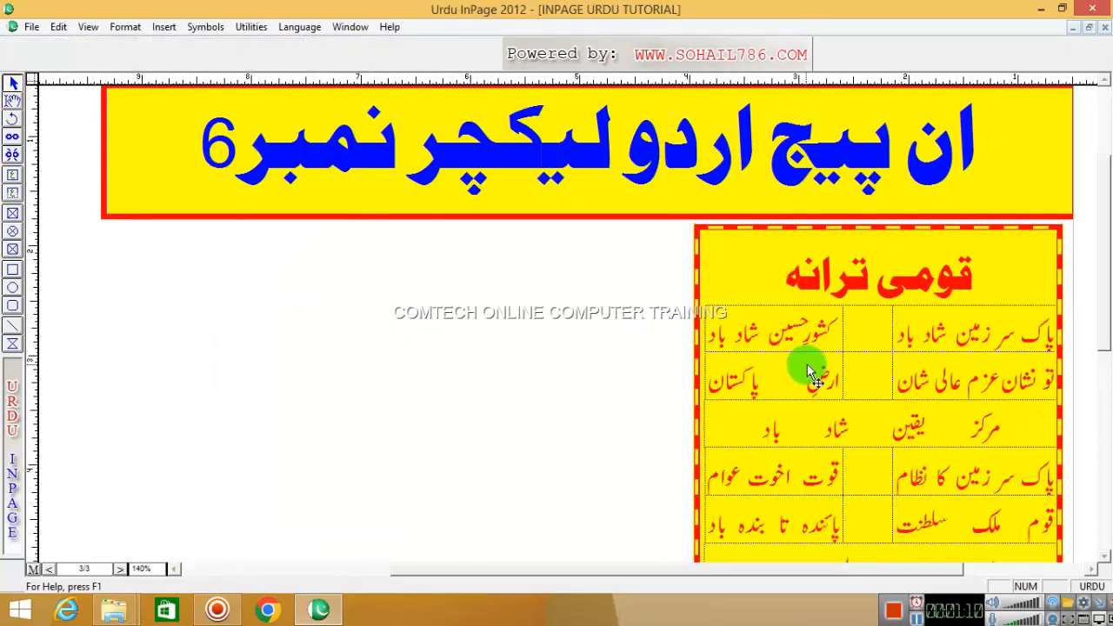
pyautogui.click(802, 369)
pyautogui.press('Delete')
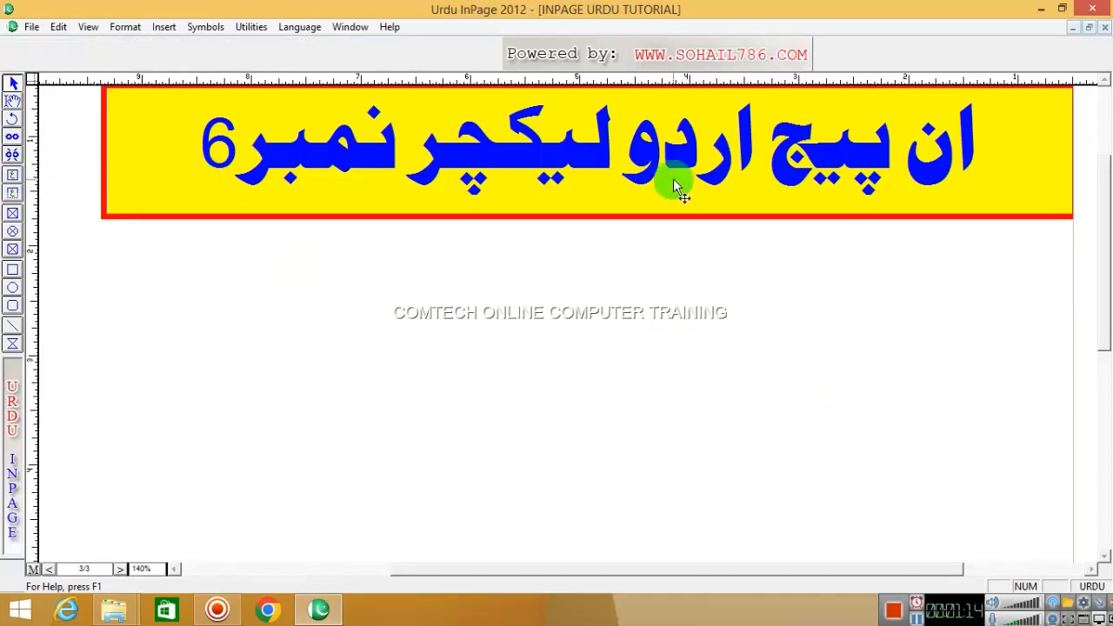
# - Narrow the yellow banner by pulling its right edge inward
pyautogui.click(12, 100)
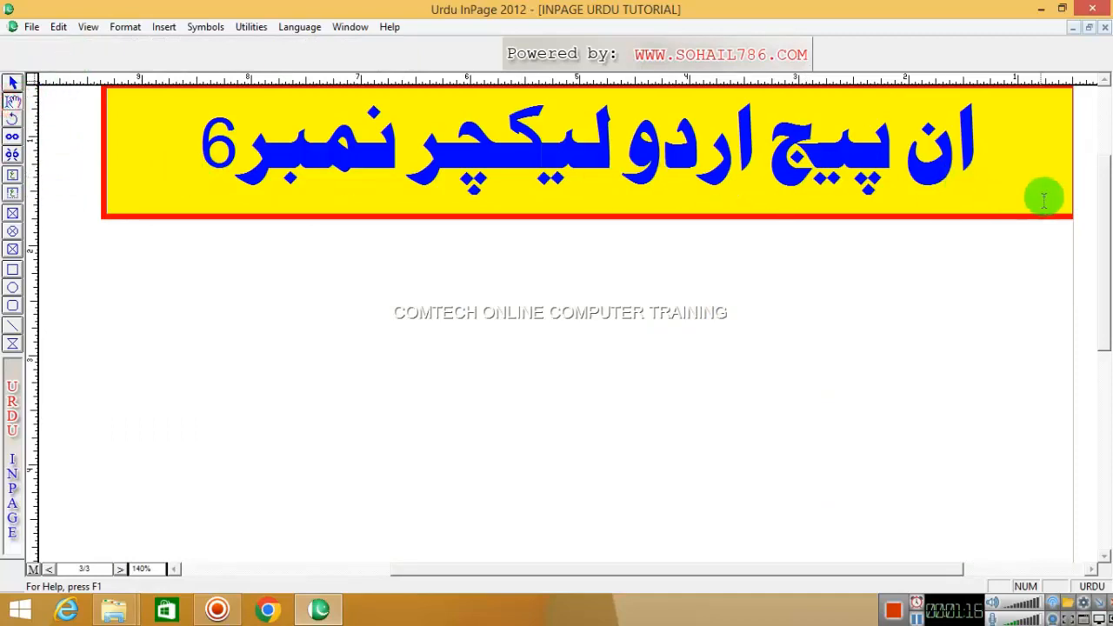
pyautogui.click(1070, 129)
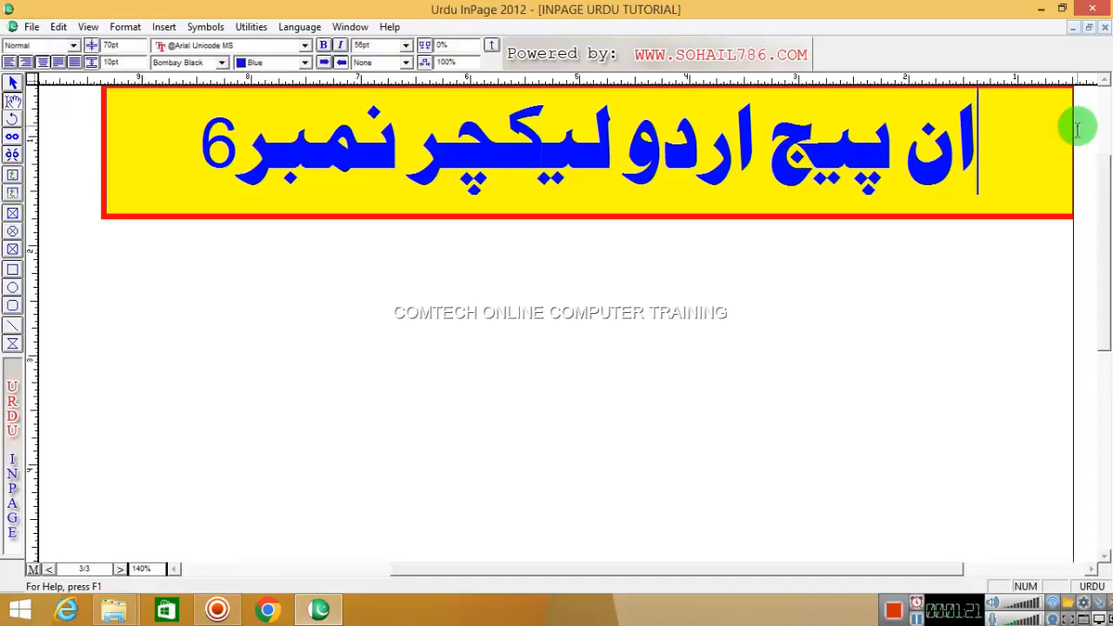
pyautogui.moveTo(1073, 120); pyautogui.dragTo(1021, 122)
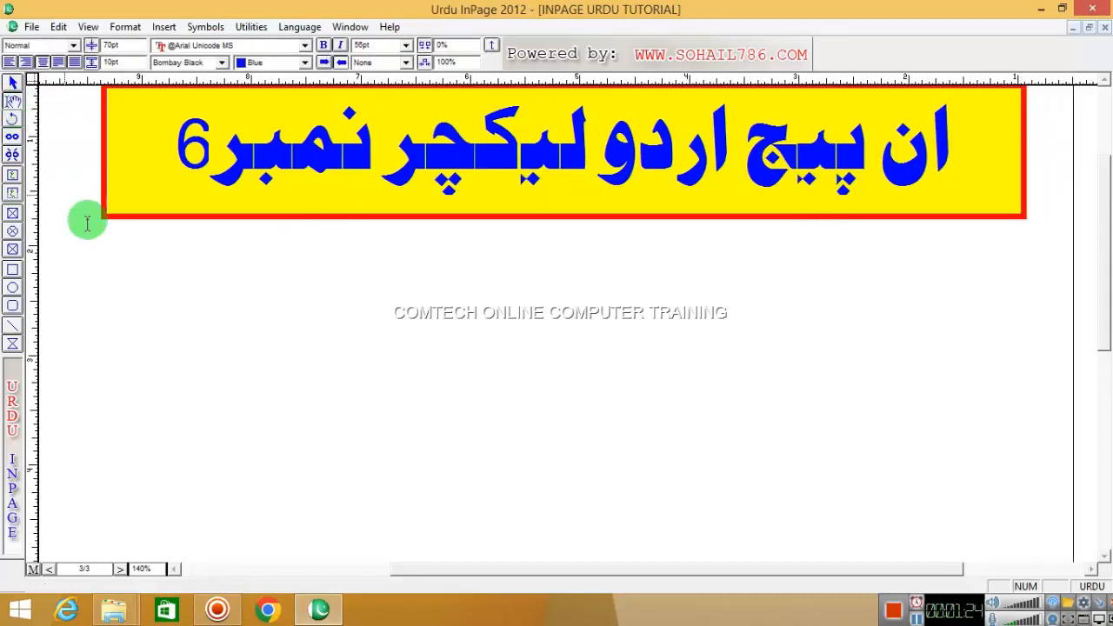
pyautogui.click(362, 291)
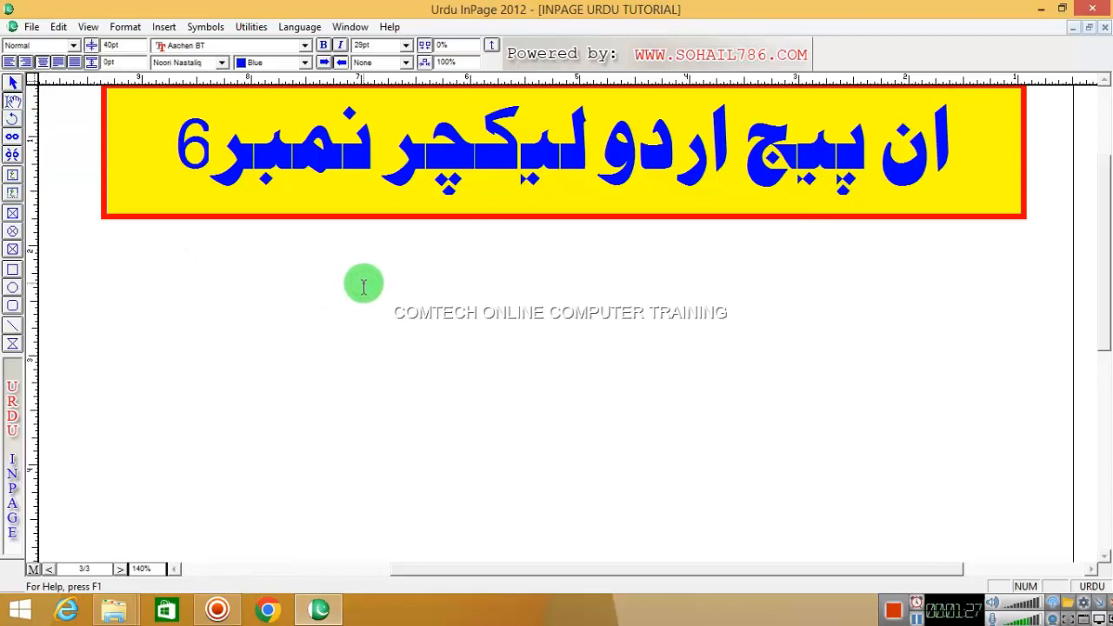
pyautogui.click(372, 158)
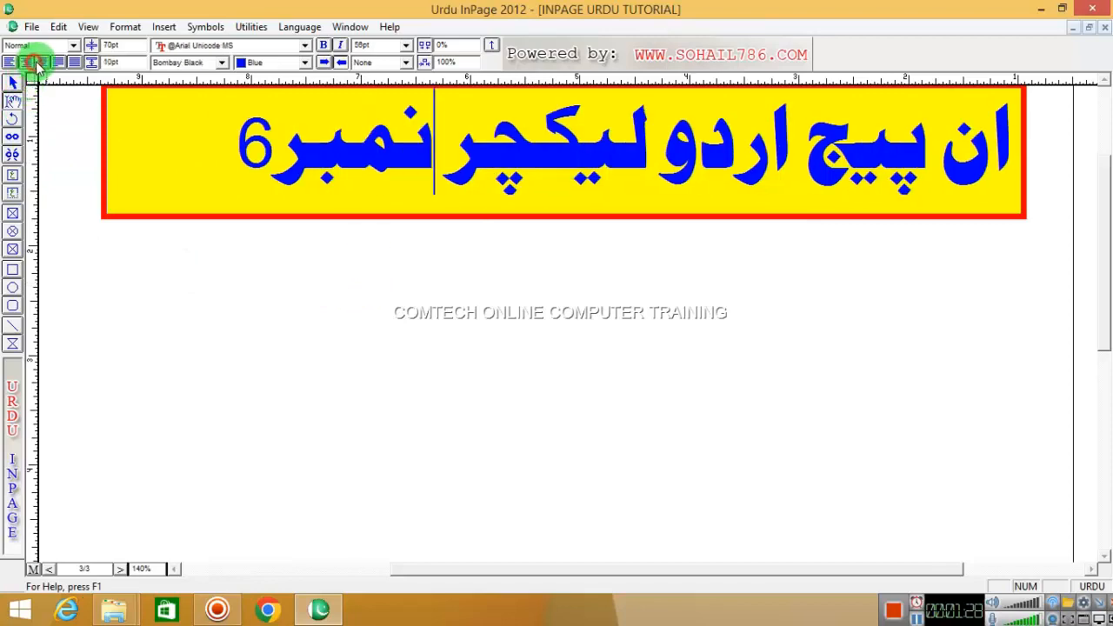
pyautogui.click(527, 266)
pyautogui.click(556, 291)
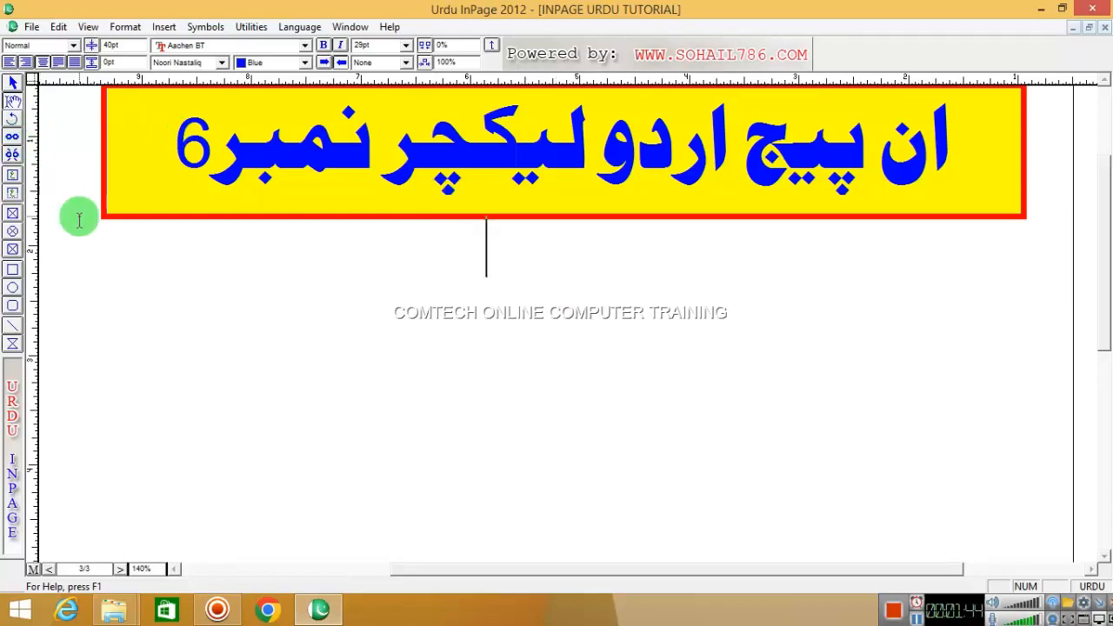
# - Draw a large text frame below the banner and set up a table of 1 row and 6 columns
pyautogui.click(12, 175)
pyautogui.moveTo(106, 236); pyautogui.dragTo(1015, 529)
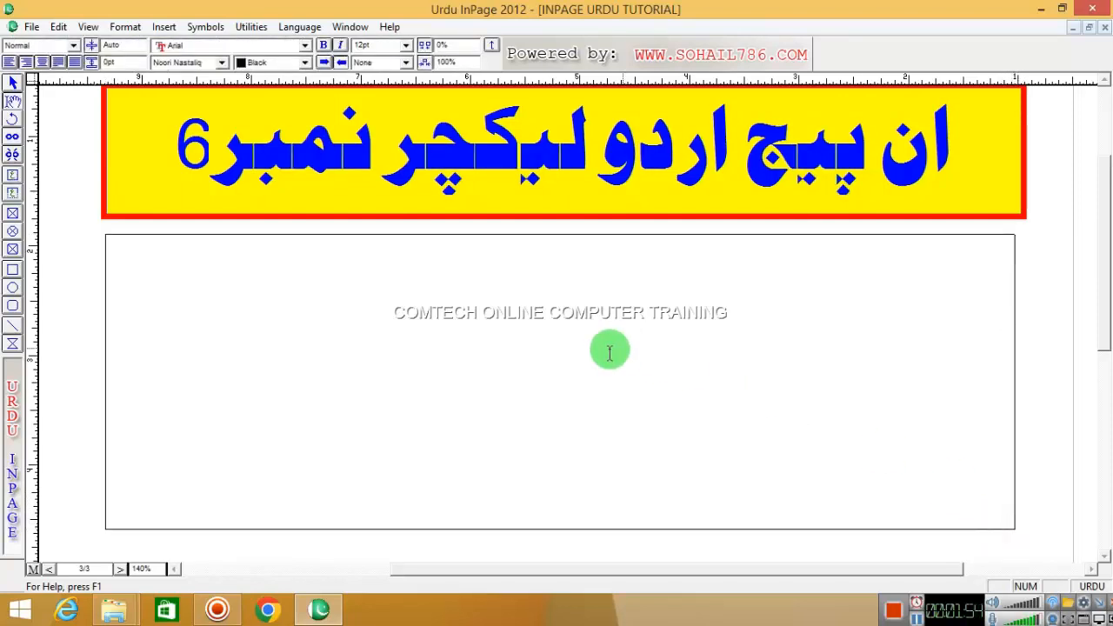
pyautogui.rightClick(521, 265)
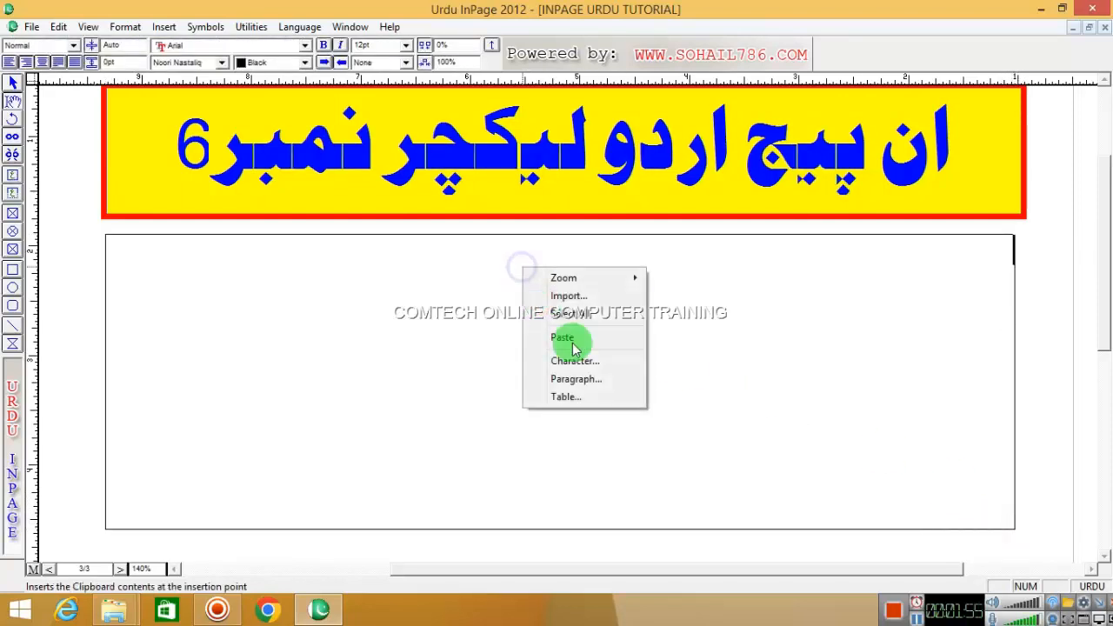
pyautogui.click(565, 399)
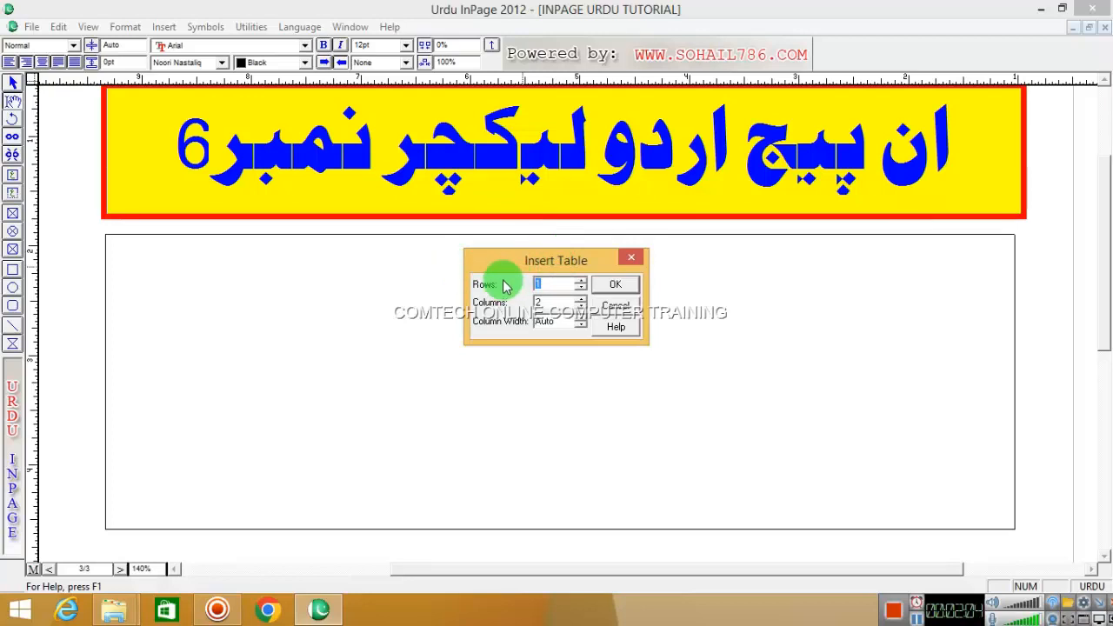
pyautogui.doubleClick(549, 283)
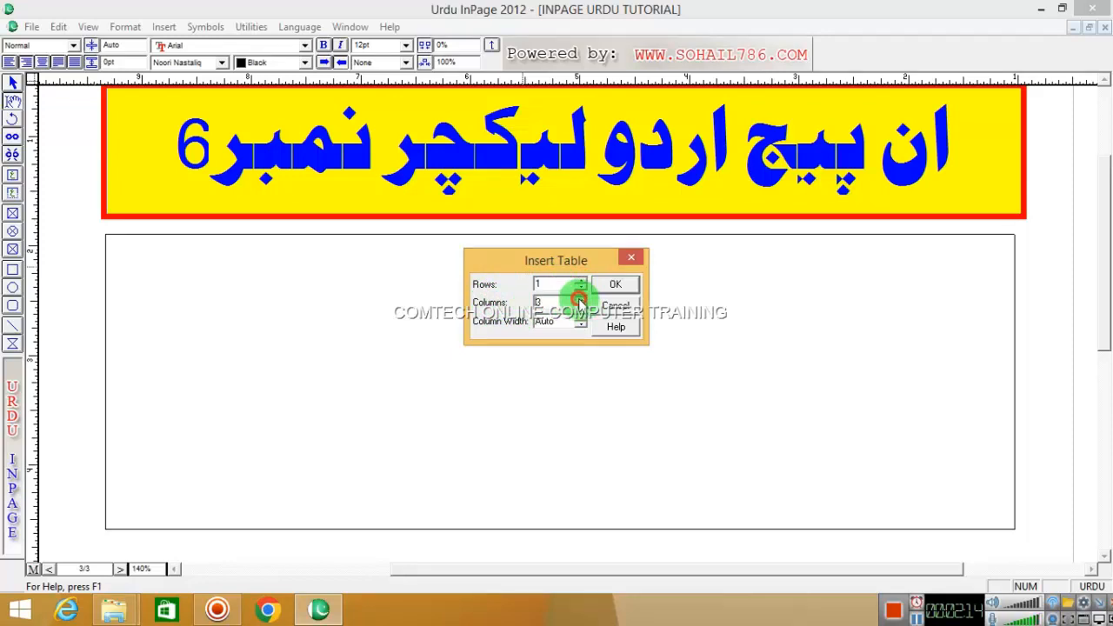
pyautogui.doubleClick(550, 302)
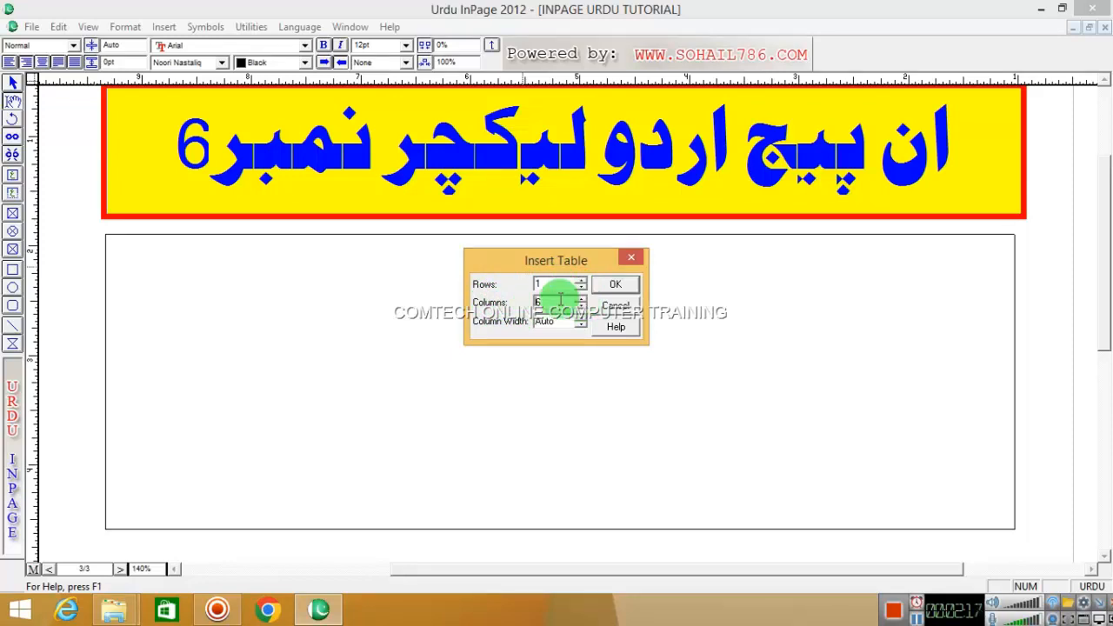
pyautogui.moveTo(528, 252); pyautogui.dragTo(298, 202)
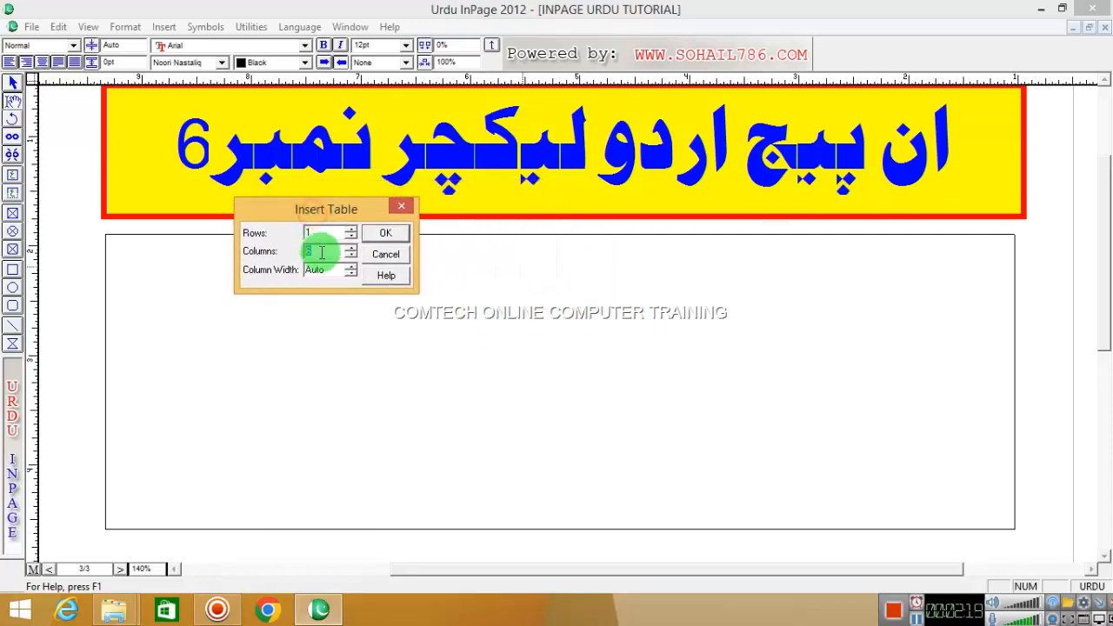
# - Insert the one-row, six-column table and type the Urdu header headings
pyautogui.click(385, 233)
pyautogui.click(905, 242)
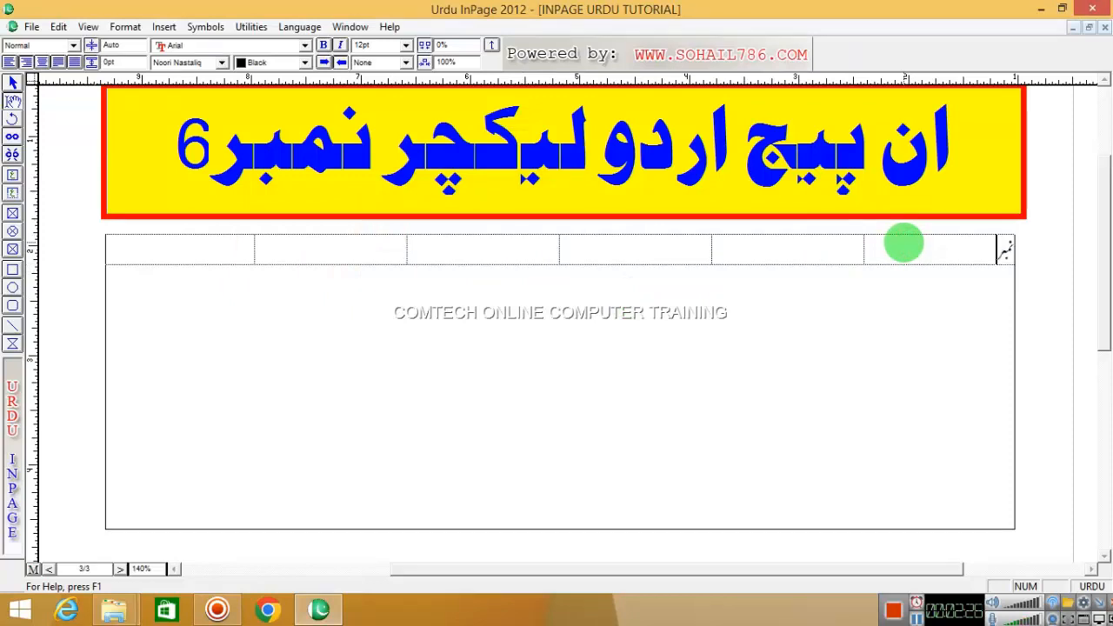
pyautogui.write('نام طالب')
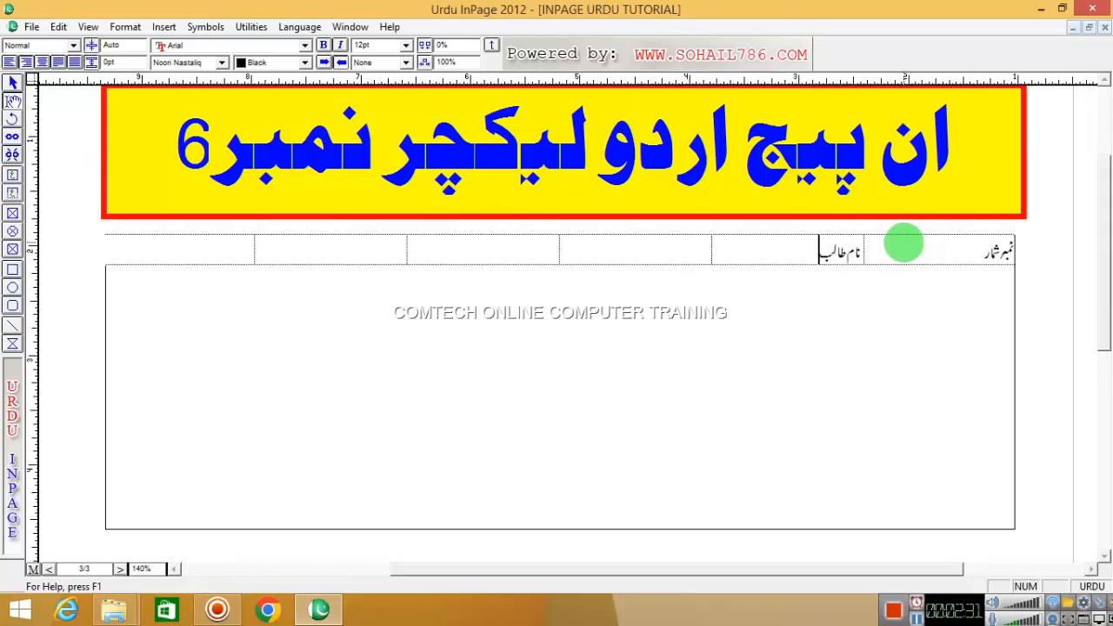
pyautogui.write('ولدیت')
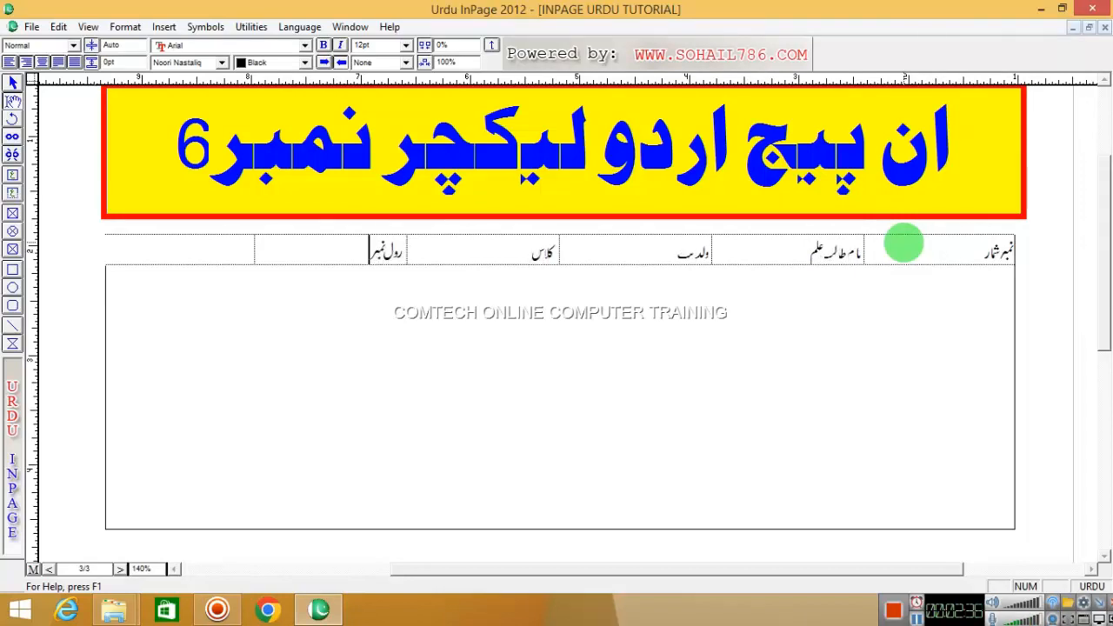
pyautogui.write('موبائل نمبر')
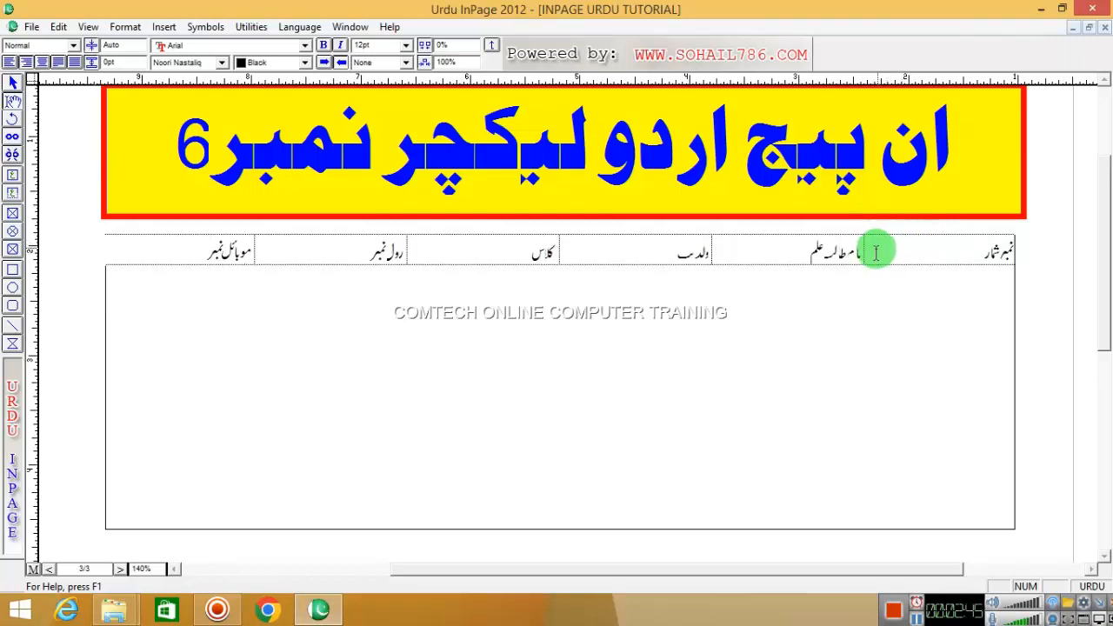
# - Resize the serial number, student name, father's name, class and roll number columns
pyautogui.moveTo(865, 245); pyautogui.dragTo(969, 257)
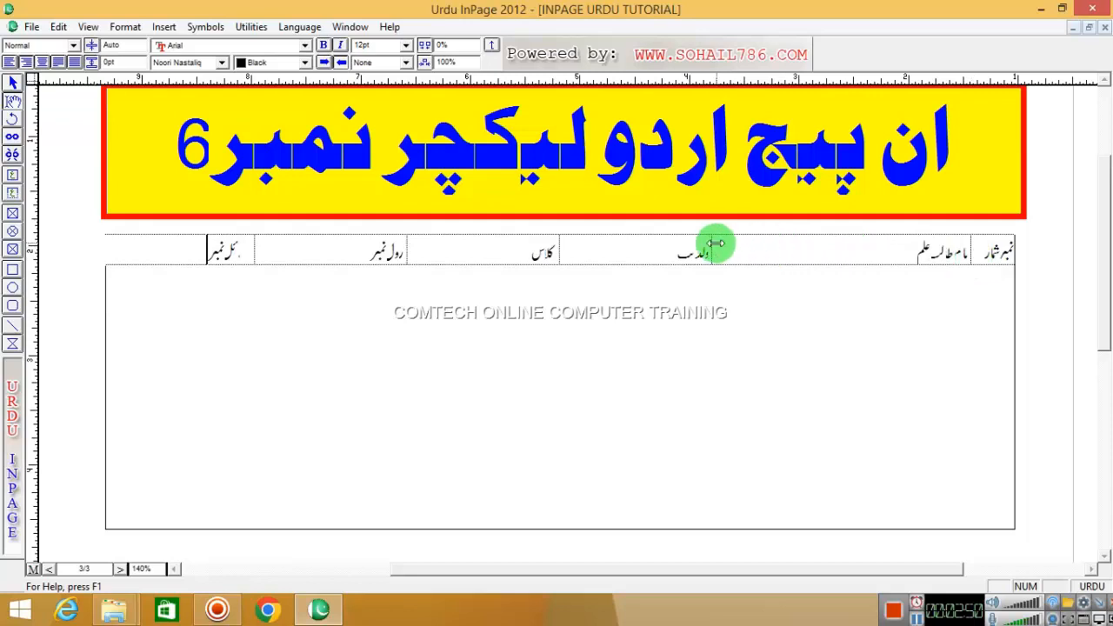
pyautogui.moveTo(714, 245); pyautogui.dragTo(788, 261)
pyautogui.moveTo(561, 248); pyautogui.dragTo(615, 256)
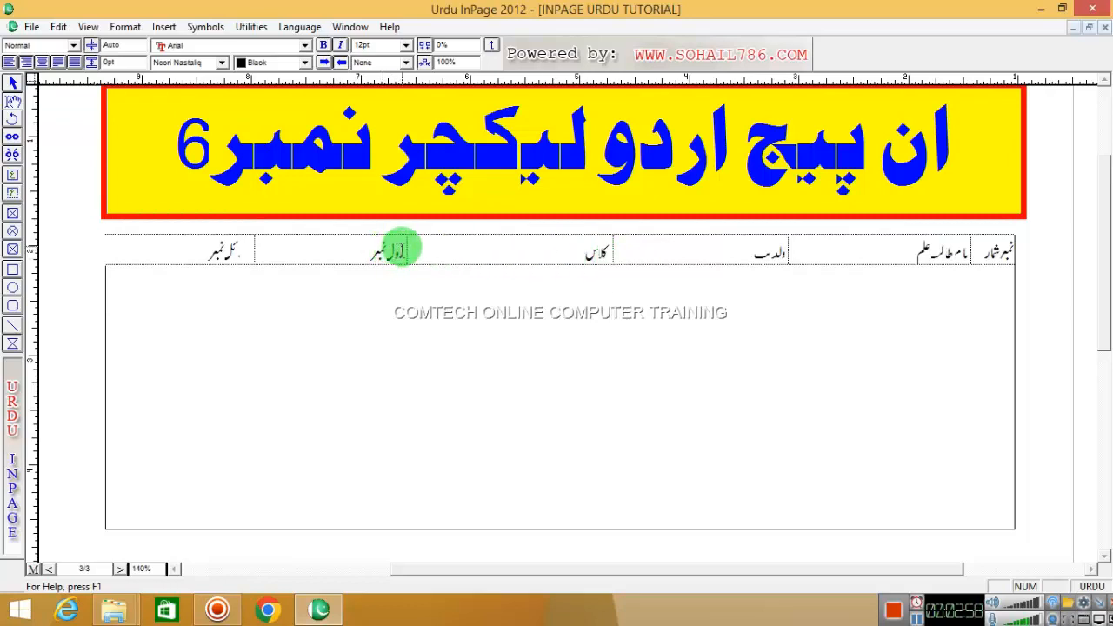
pyautogui.moveTo(399, 249); pyautogui.dragTo(498, 250)
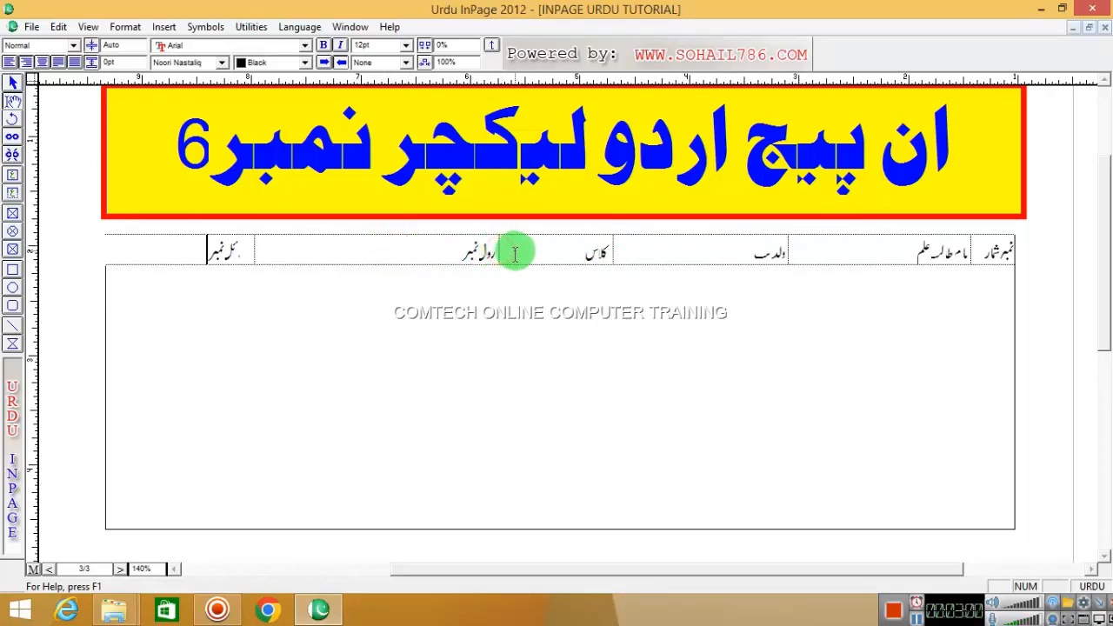
pyautogui.moveTo(261, 248); pyautogui.dragTo(411, 252)
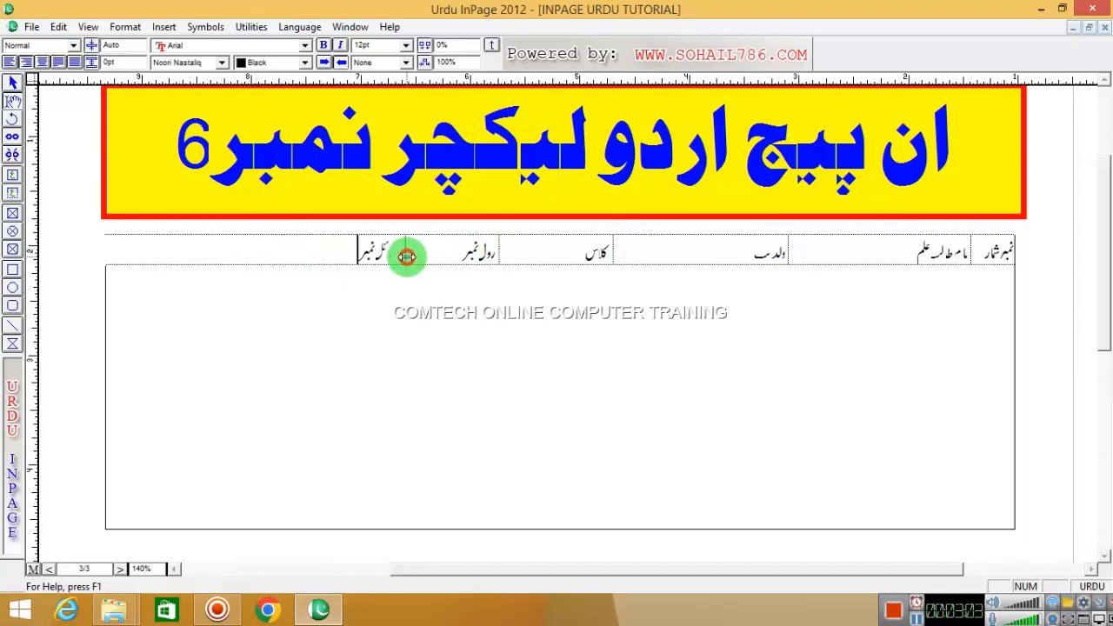
# - Set the header row to 21pt and widen the serial-number column so its heading fits
pyautogui.click(286, 252)
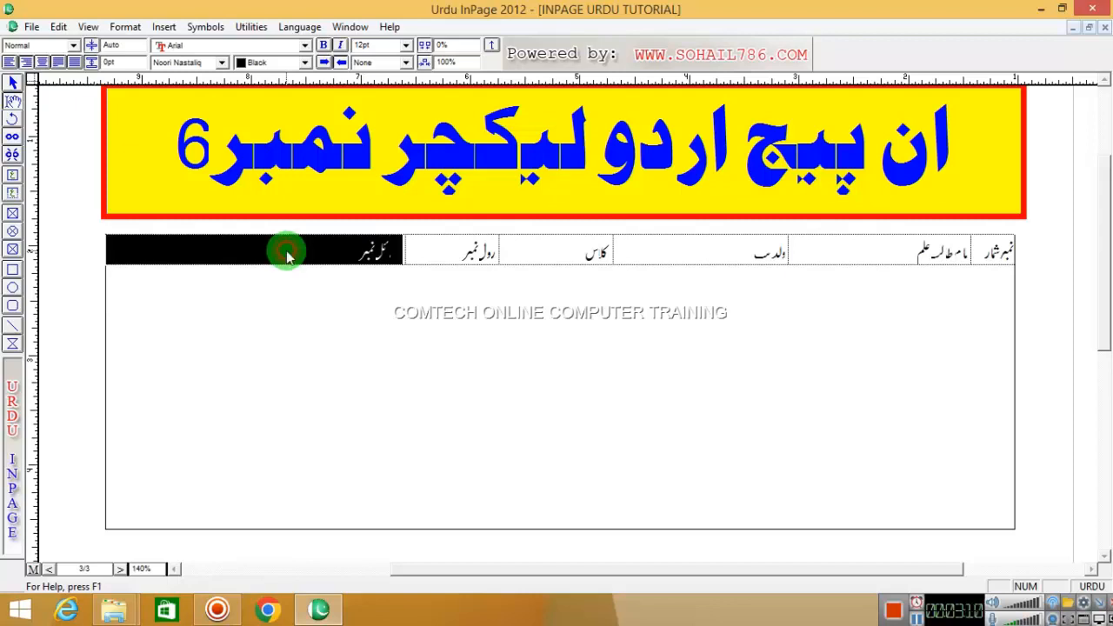
pyautogui.moveTo(996, 252); pyautogui.dragTo(196, 244)
pyautogui.hotkey('ctrl', 'F8')
pyautogui.hotkey('ctrl', 'F8')
pyautogui.hotkey('ctrl', 'F8')
pyautogui.hotkey('ctrl', 'F8')
pyautogui.hotkey('ctrl', 'F8')
pyautogui.hotkey('ctrl', 'F8')
pyautogui.hotkey('ctrl', 'F8')
pyautogui.hotkey('ctrl', 'F8')
pyautogui.hotkey('ctrl', 'F8')
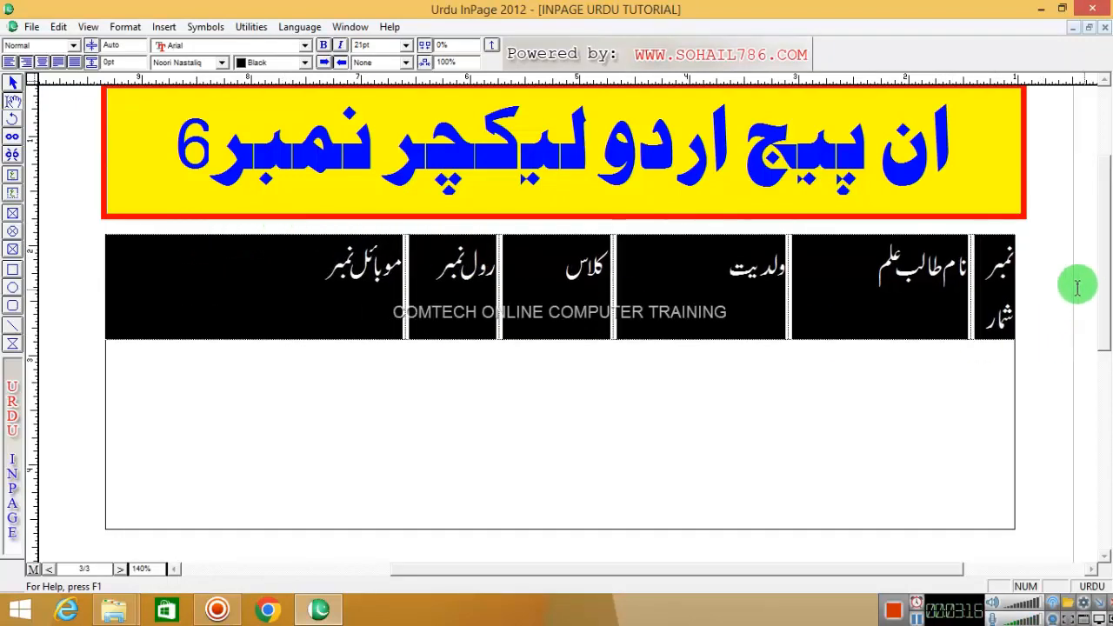
pyautogui.moveTo(974, 261); pyautogui.dragTo(950, 262)
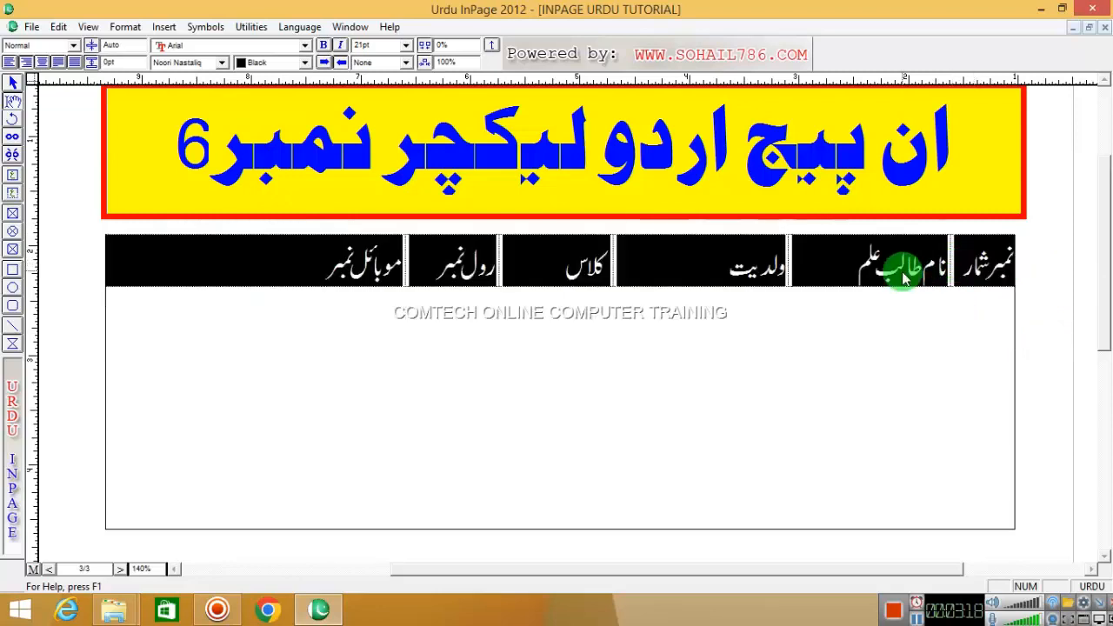
pyautogui.click(285, 268)
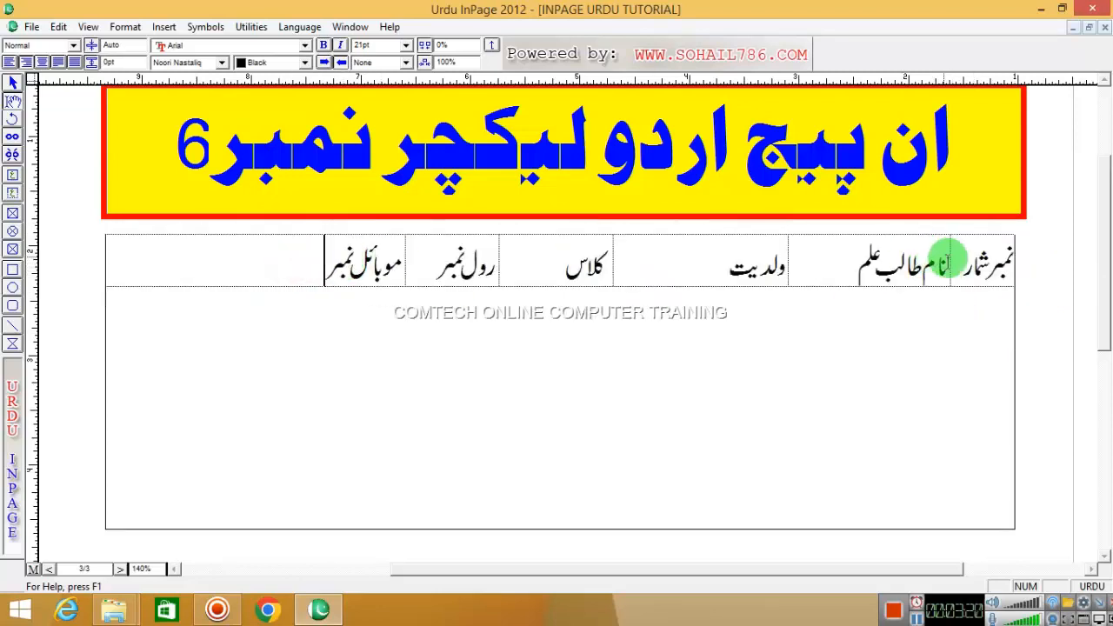
# - Check each heading in turn, from serial number through mobile number
pyautogui.click(955, 259)
pyautogui.doubleClick(870, 259)
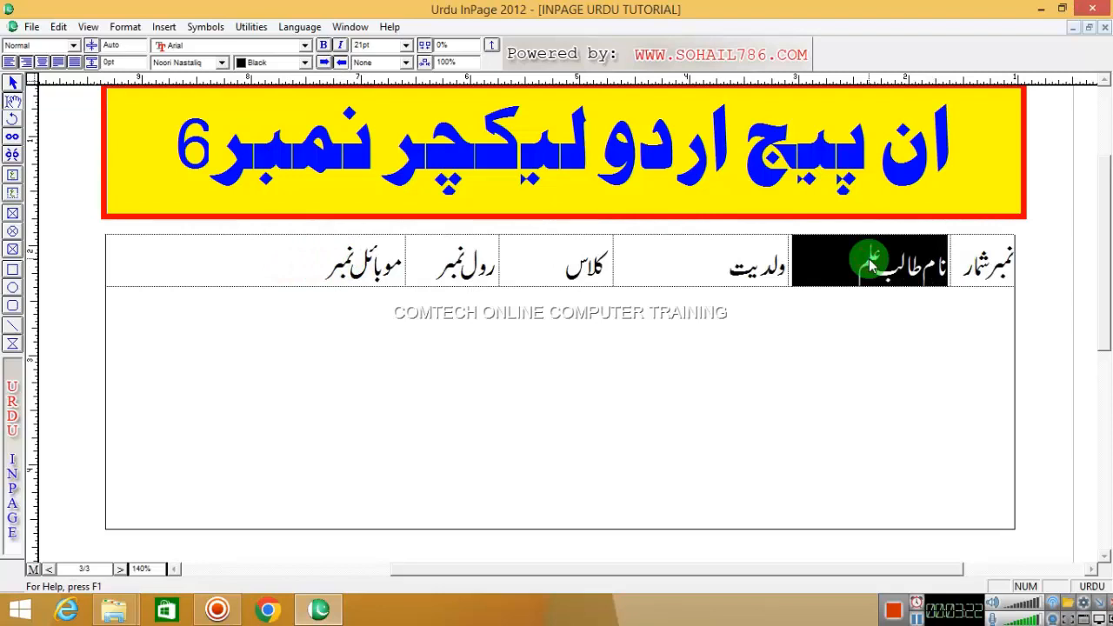
pyautogui.doubleClick(729, 268)
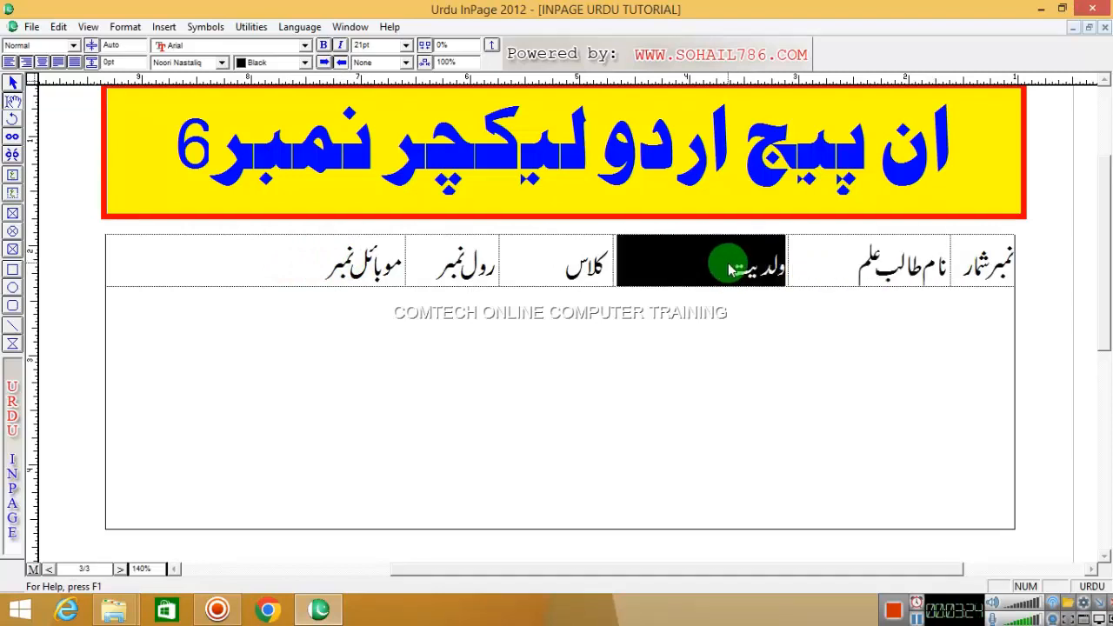
pyautogui.doubleClick(585, 266)
pyautogui.doubleClick(461, 261)
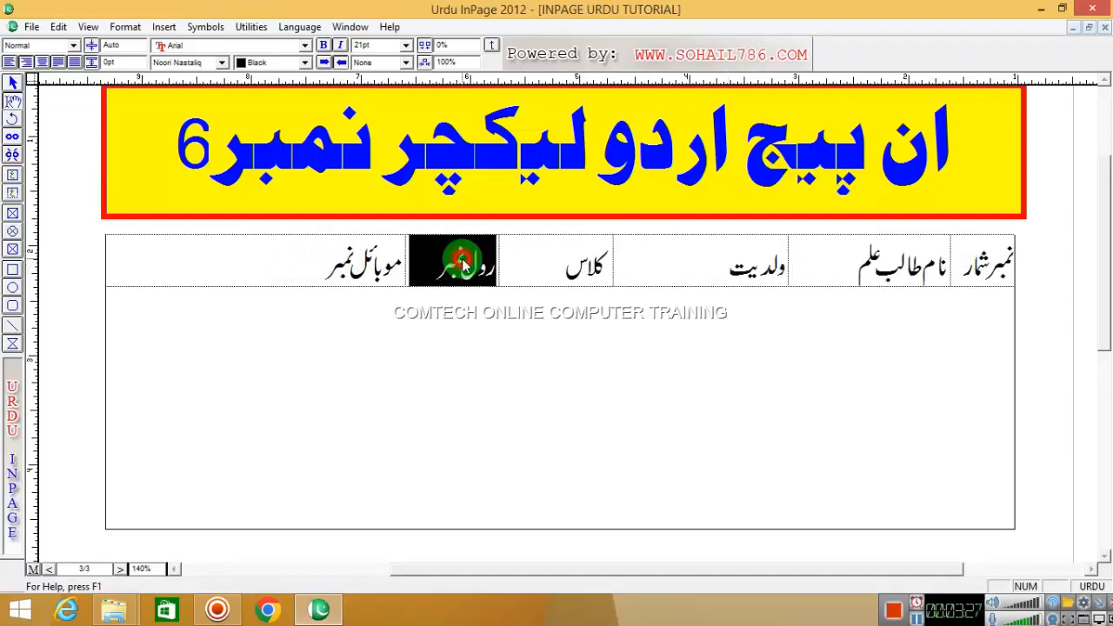
pyautogui.doubleClick(373, 261)
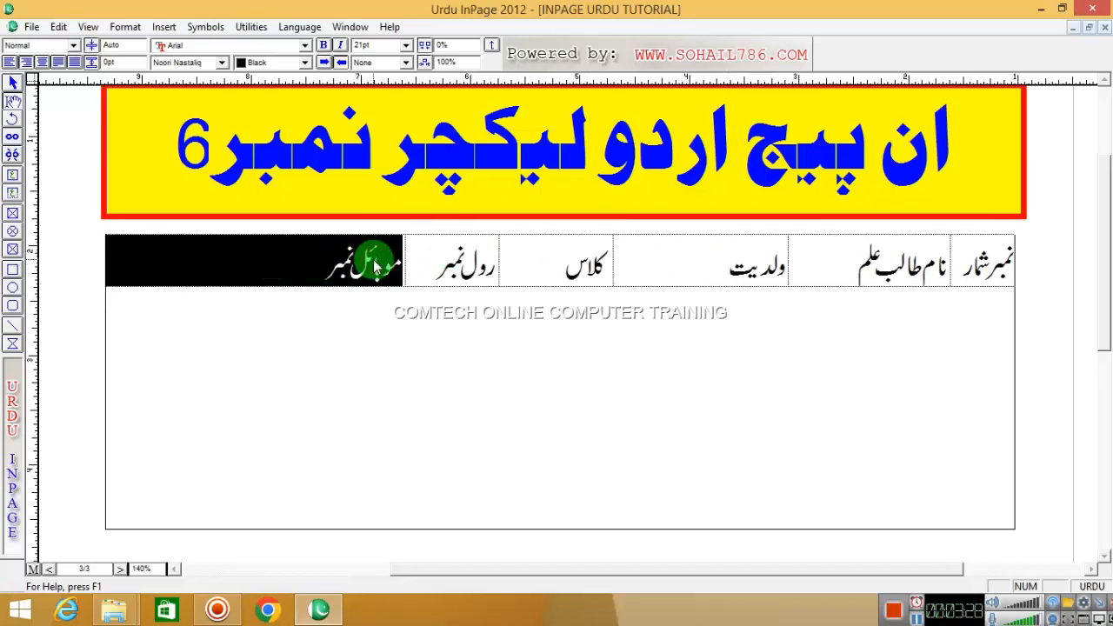
pyautogui.click(214, 248)
pyautogui.click(316, 261)
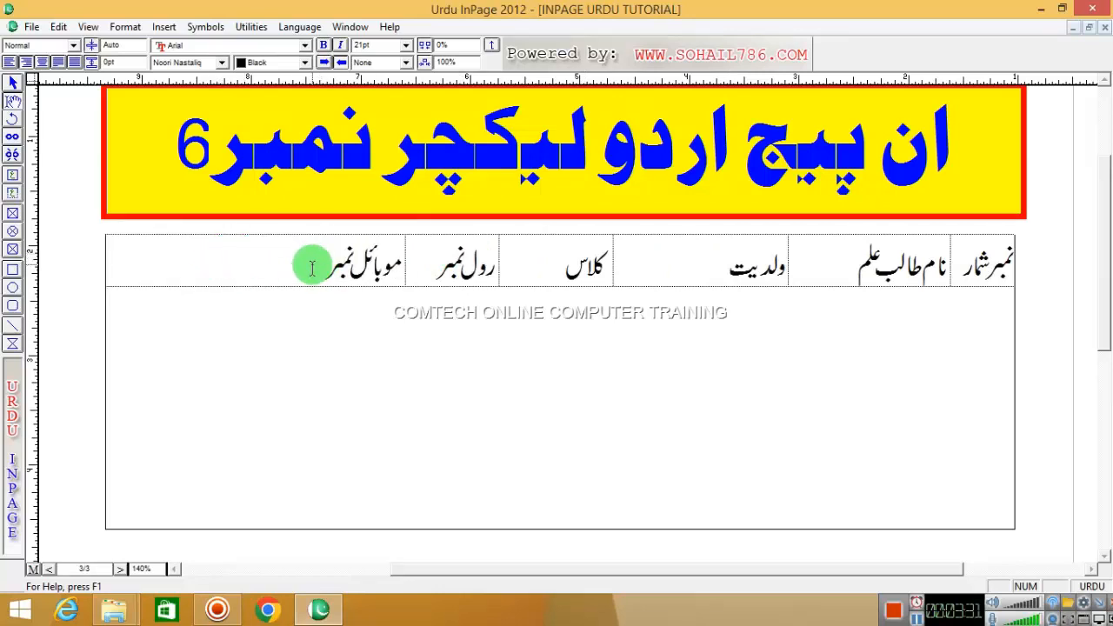
# - Use Table Layout to insert a column after the mobile-number column
pyautogui.rightClick(310, 251)
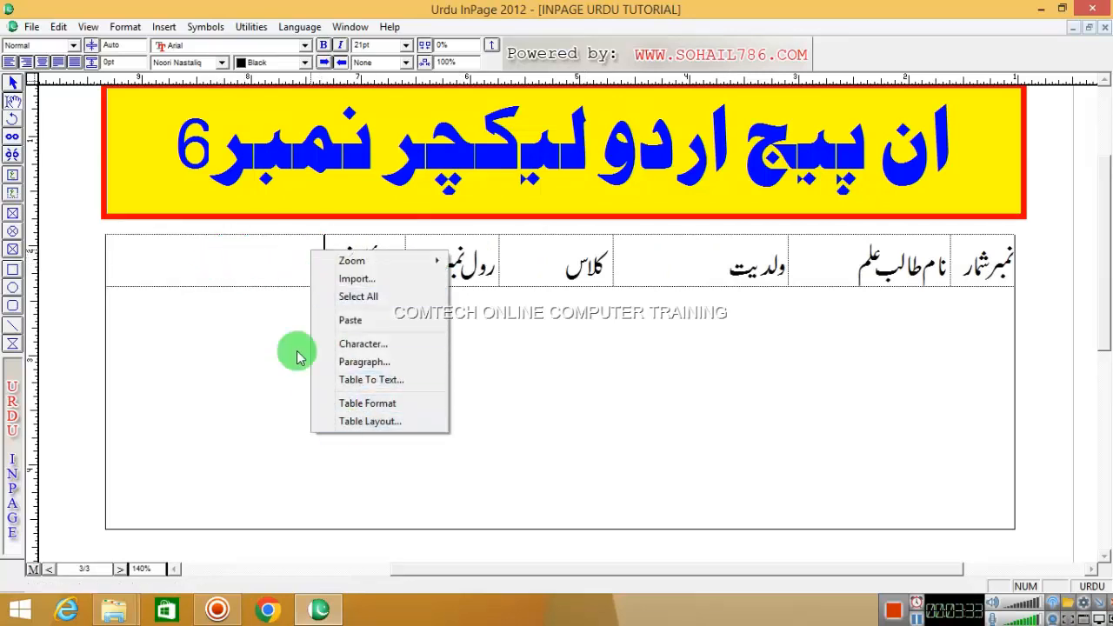
pyautogui.rightClick(253, 254)
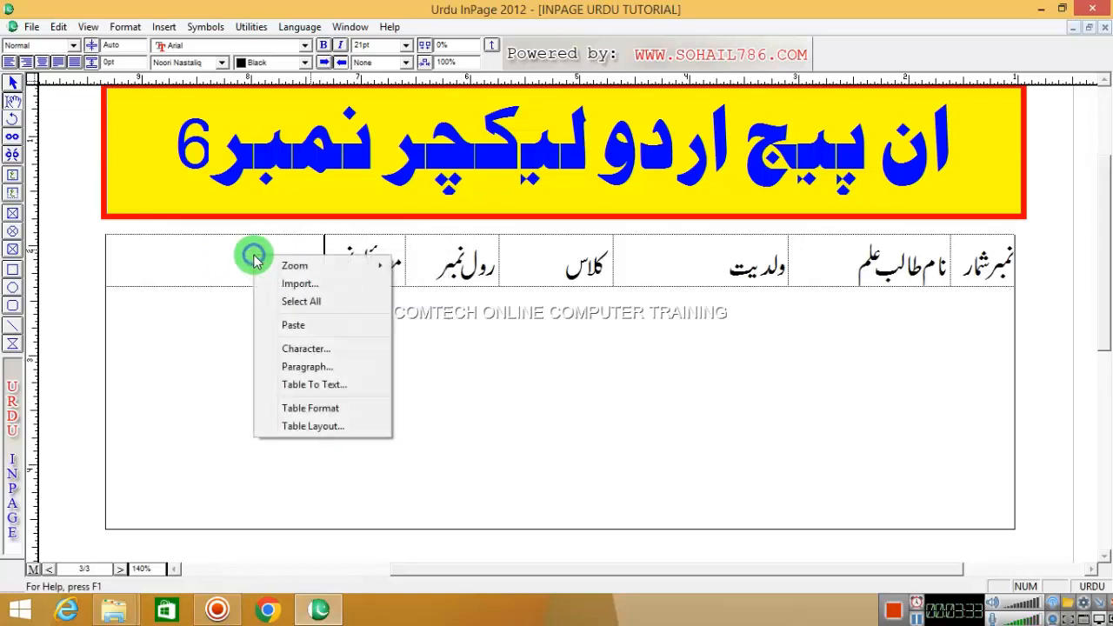
pyautogui.click(301, 428)
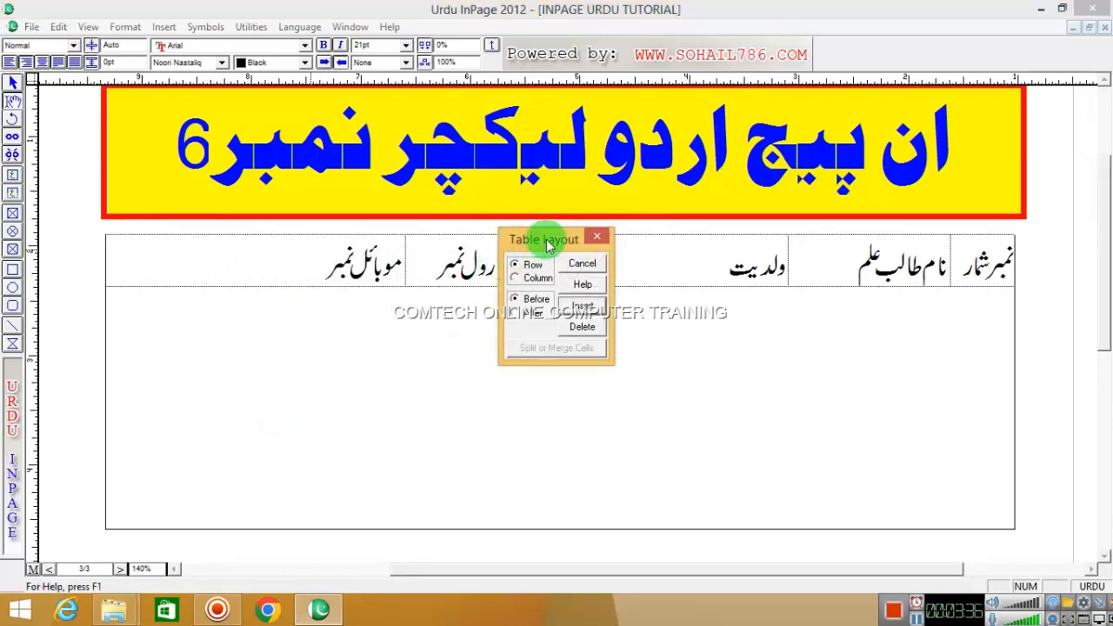
pyautogui.moveTo(546, 239); pyautogui.dragTo(307, 147)
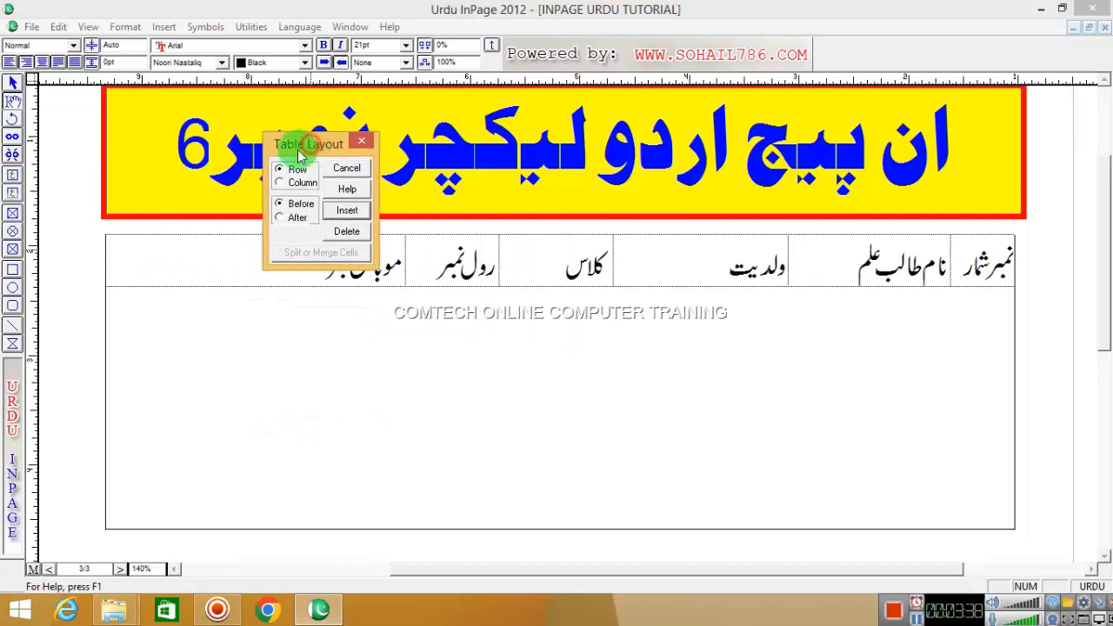
pyautogui.click(281, 171)
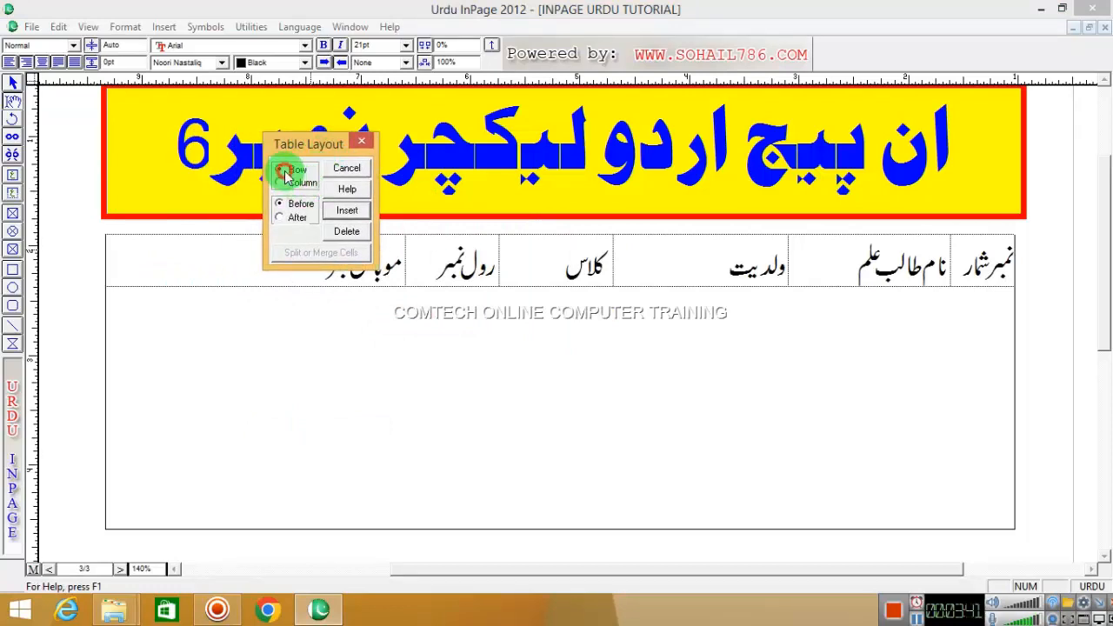
pyautogui.click(280, 184)
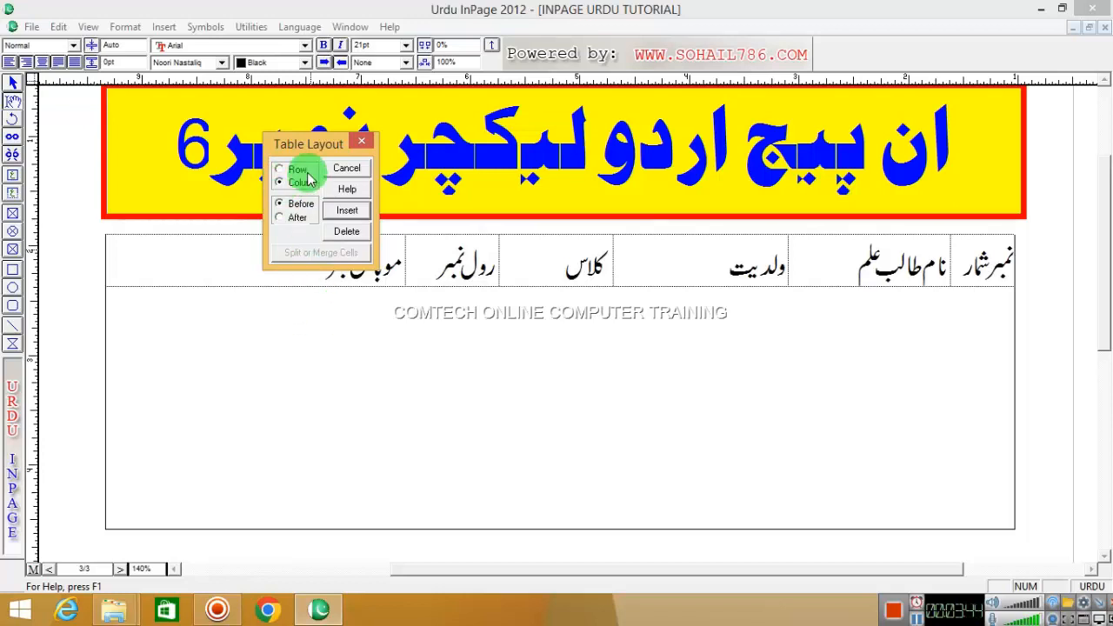
pyautogui.moveTo(301, 142); pyautogui.dragTo(279, 93)
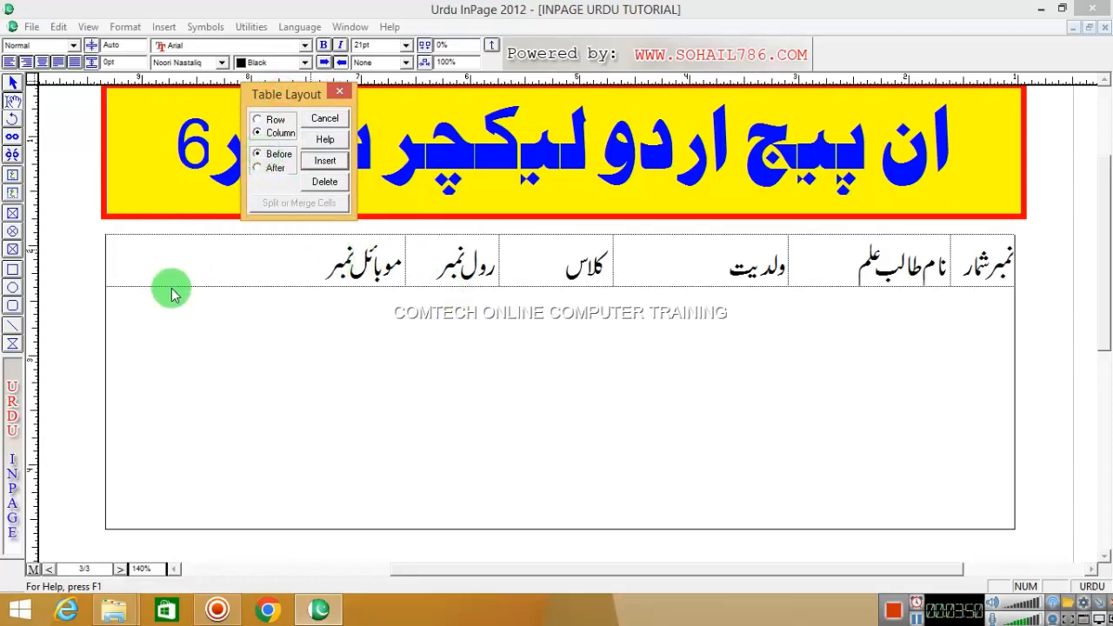
pyautogui.click(261, 168)
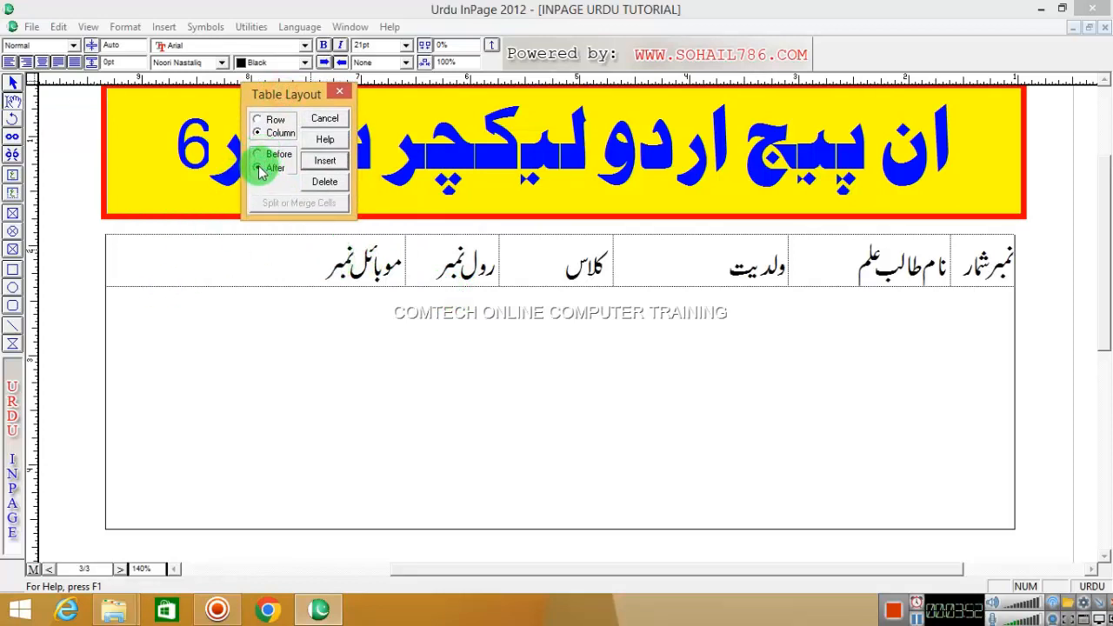
pyautogui.click(333, 173)
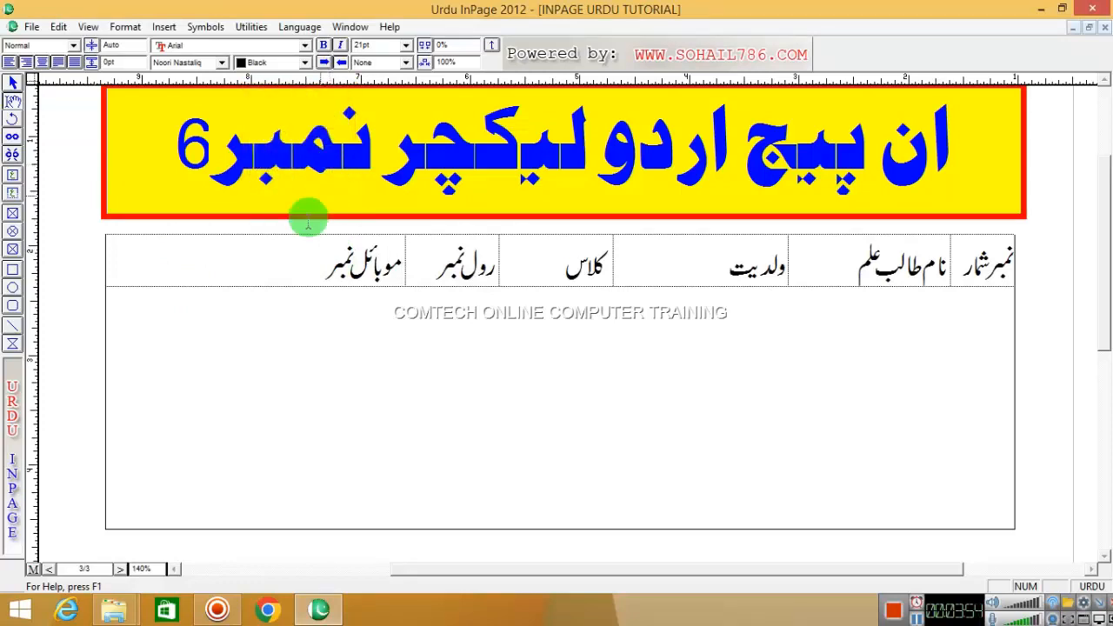
# - Size the new leftmost column, head it ایڈریس, and select all seven header cells
pyautogui.moveTo(109, 257); pyautogui.dragTo(270, 258)
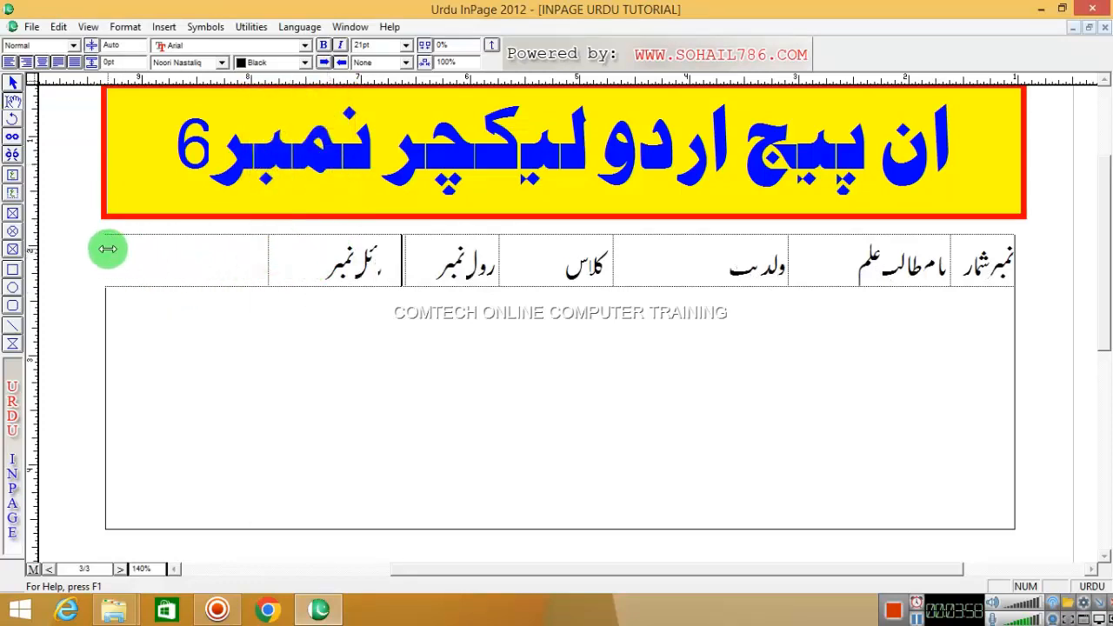
pyautogui.moveTo(105, 245); pyautogui.dragTo(112, 248)
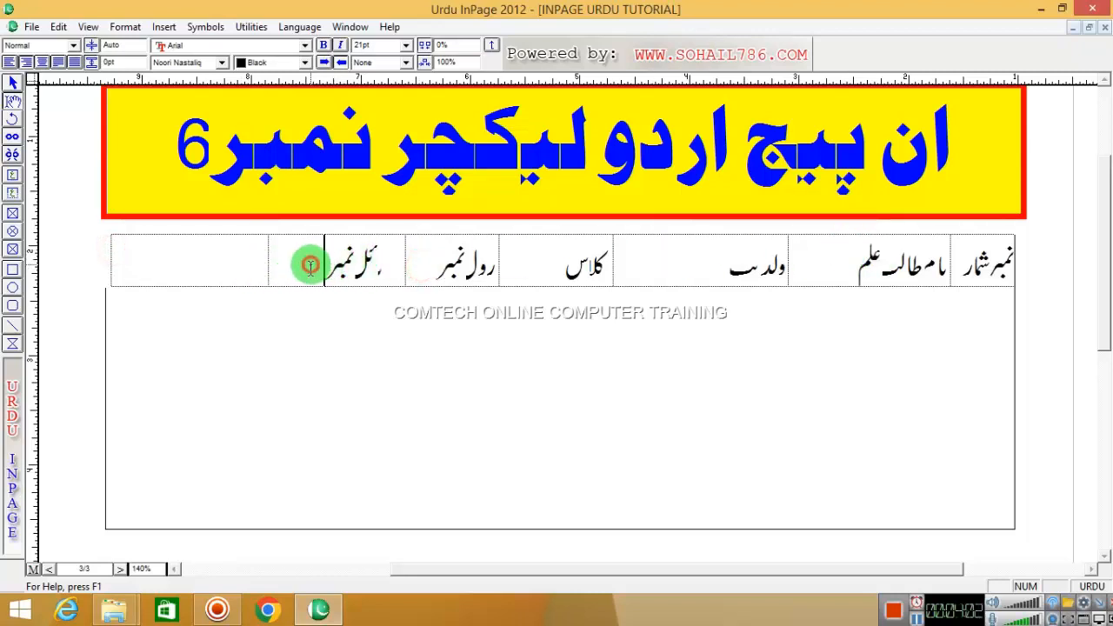
pyautogui.press('Tab')
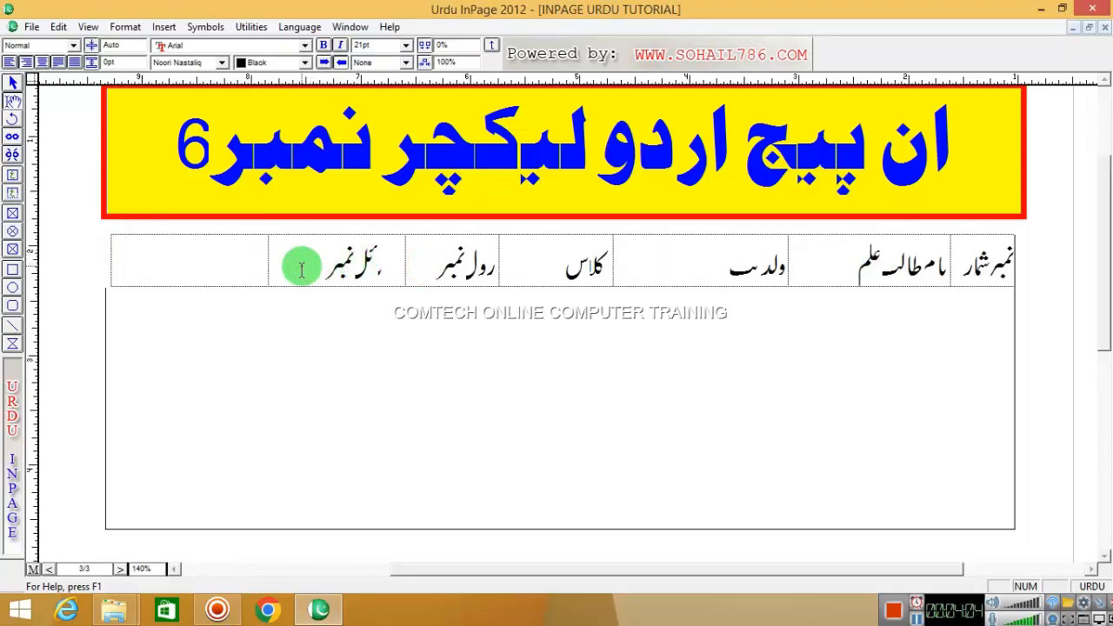
pyautogui.write('ایڈر')
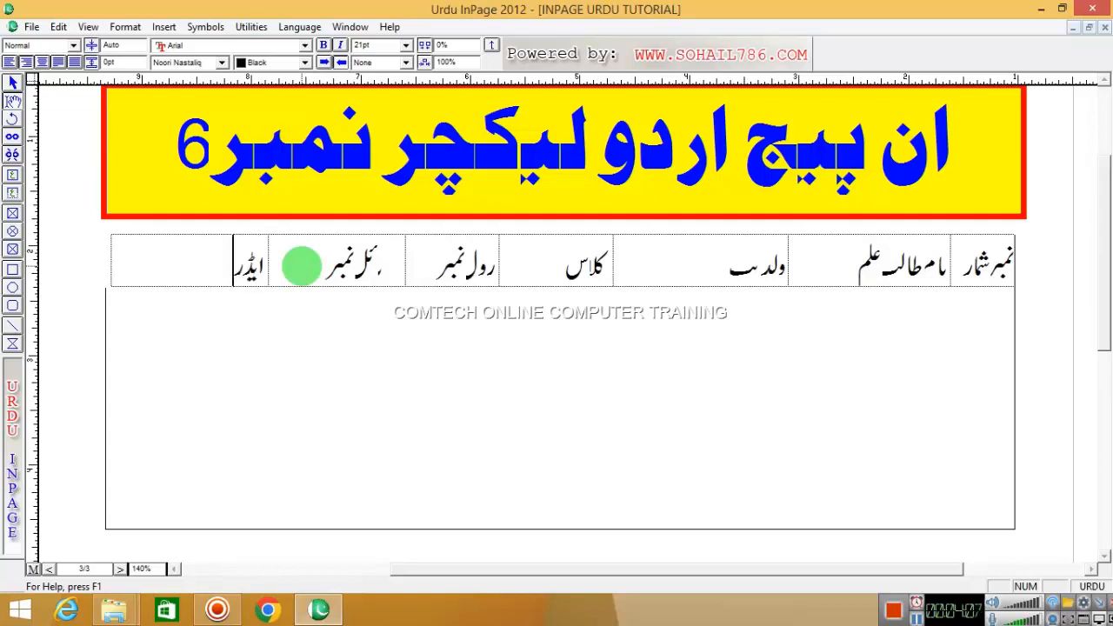
pyautogui.write('یس')
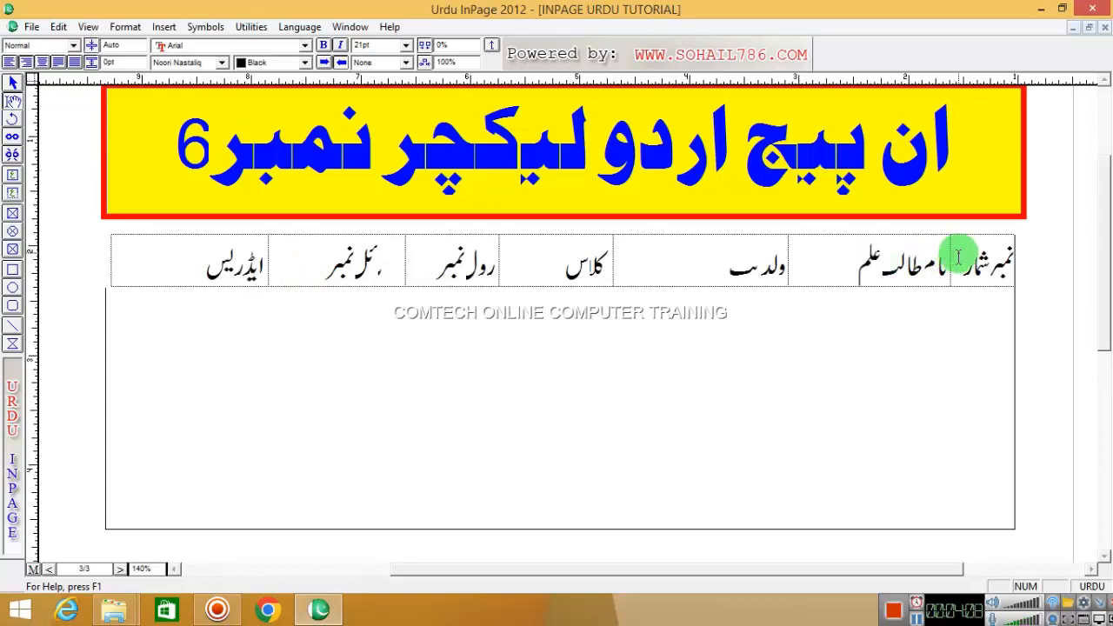
pyautogui.moveTo(966, 257); pyautogui.dragTo(195, 261)
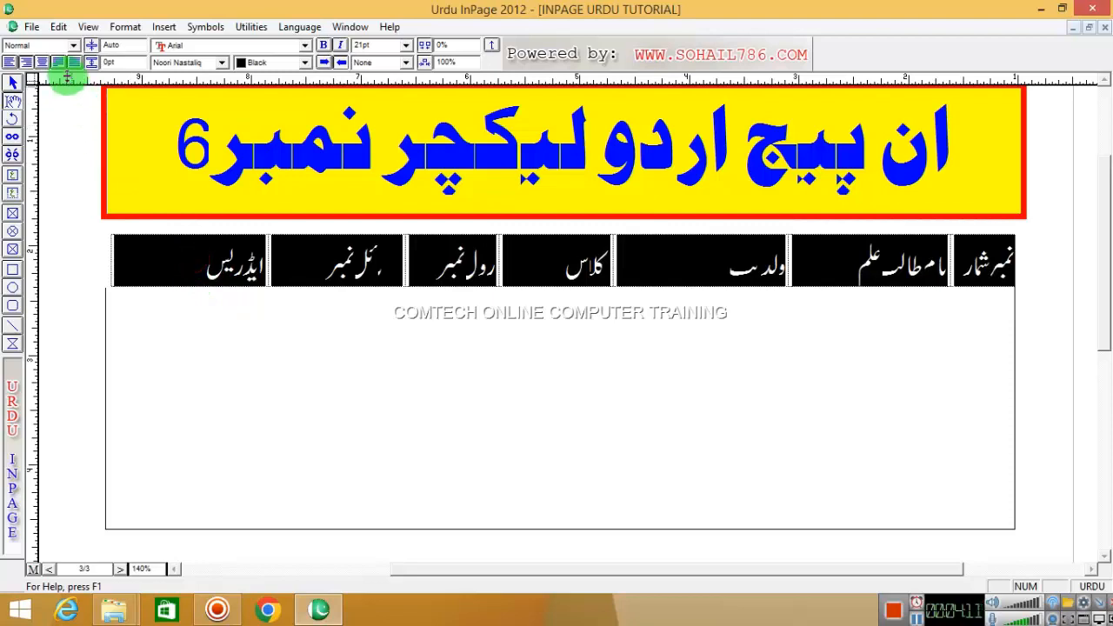
# - Centre the text in all seven header cells after trying other alignments
pyautogui.click(42, 63)
pyautogui.click(56, 63)
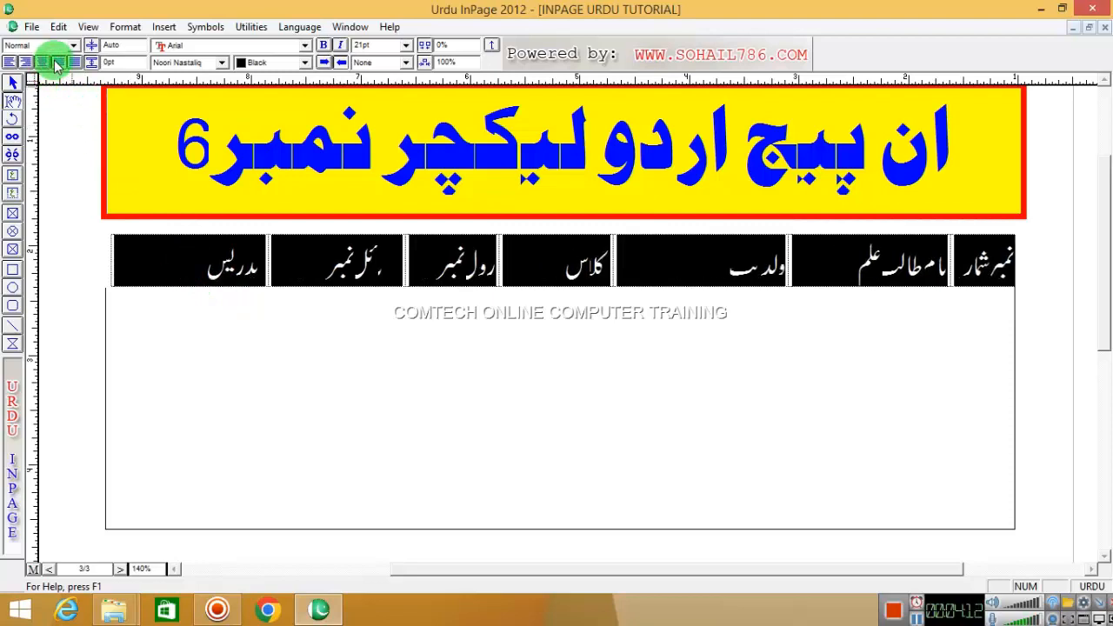
pyautogui.click(71, 63)
pyautogui.click(59, 62)
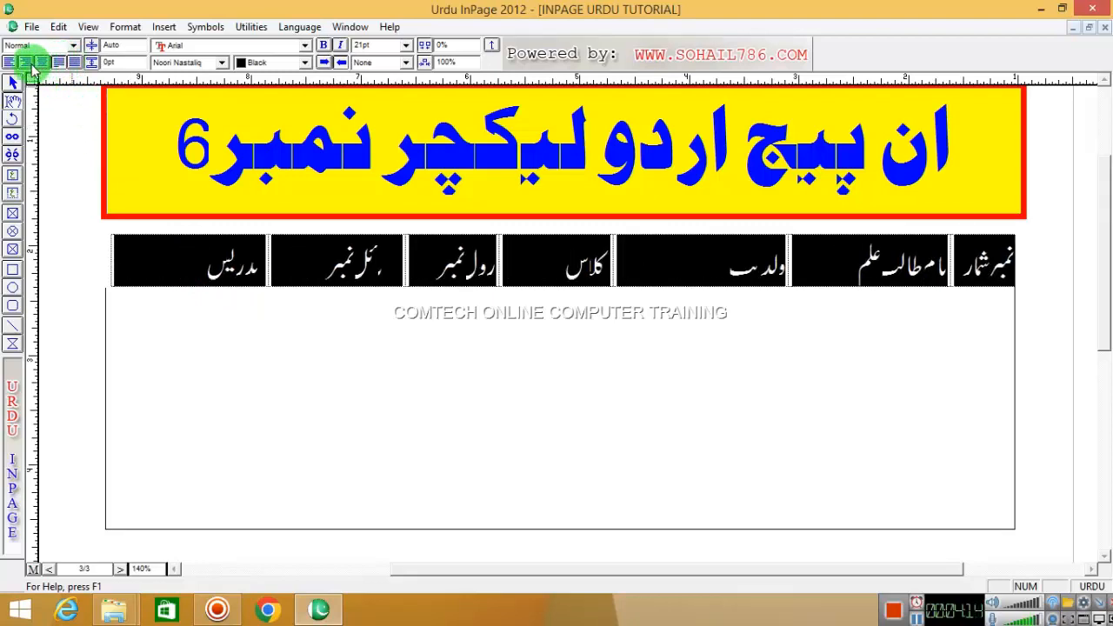
pyautogui.click(43, 63)
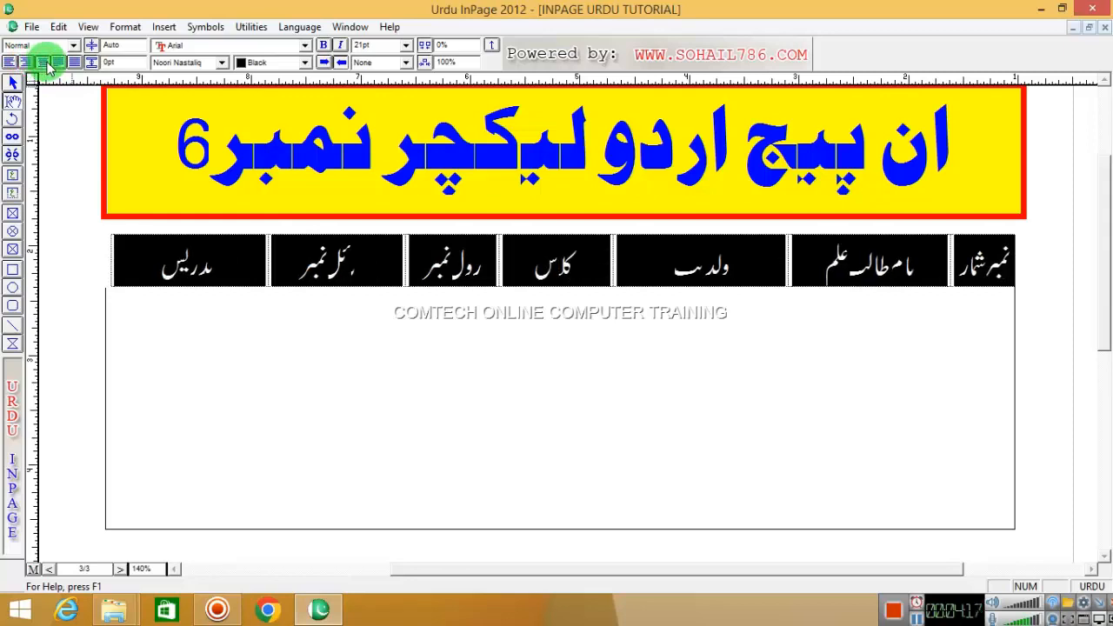
pyautogui.click(26, 63)
pyautogui.click(43, 64)
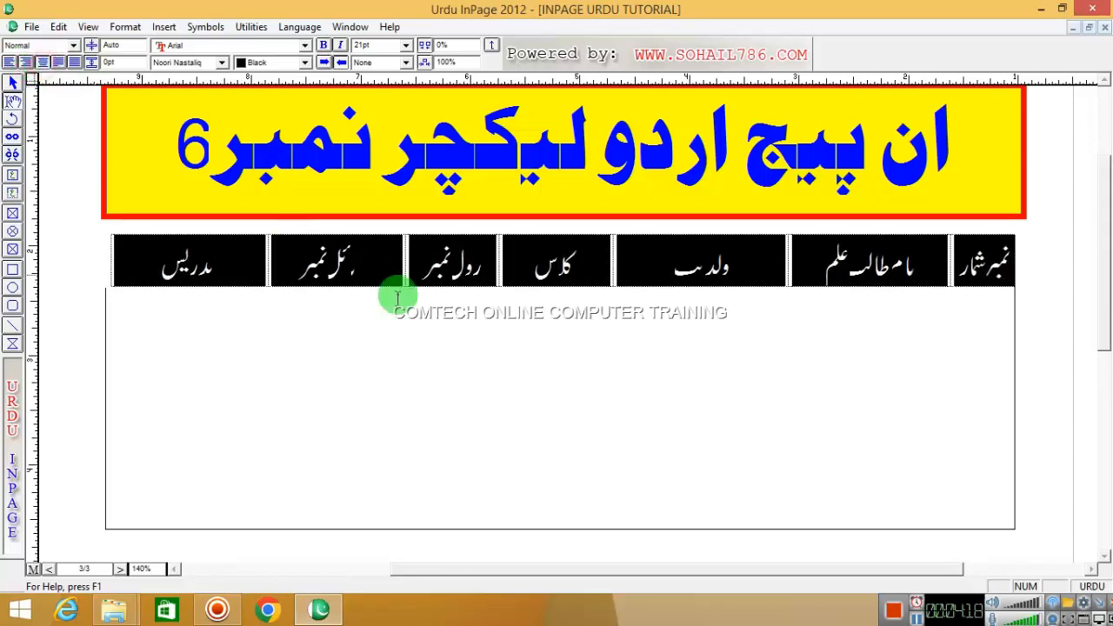
pyautogui.click(409, 313)
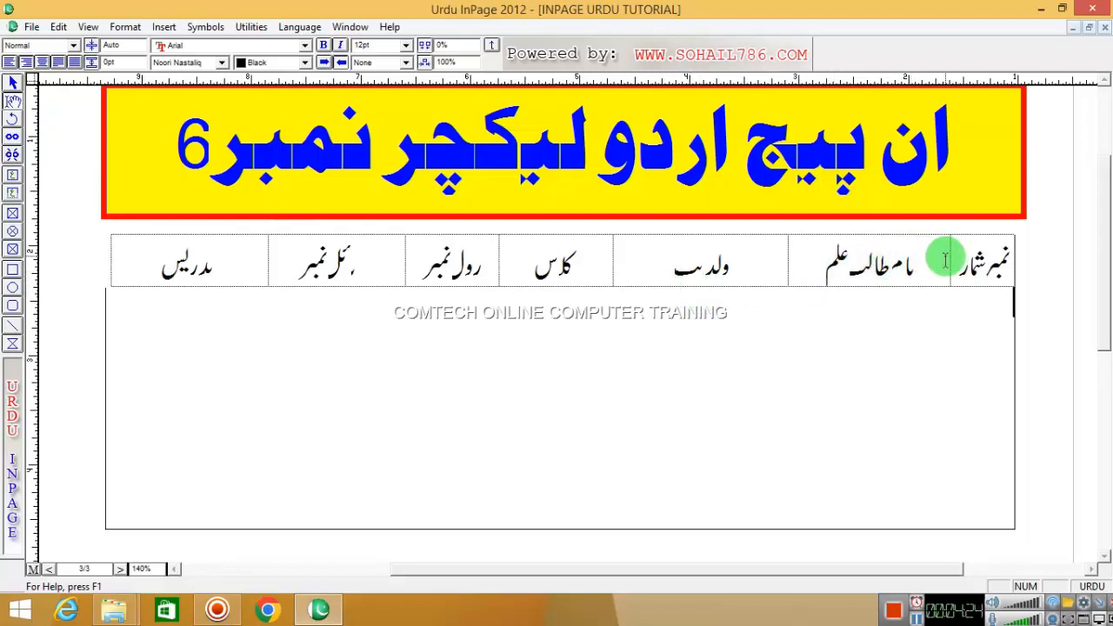
# - Highlight the father's-name, class, رول نمبر and موبائل نمبر headings to check them, then deselect
pyautogui.click(687, 268)
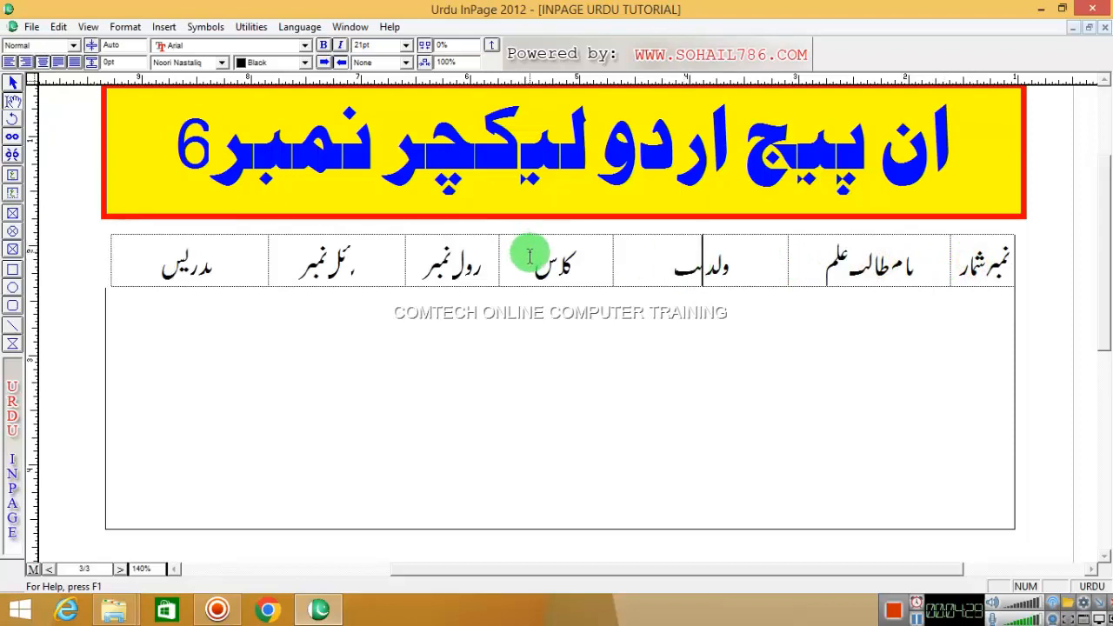
pyautogui.moveTo(661, 261); pyautogui.dragTo(762, 267)
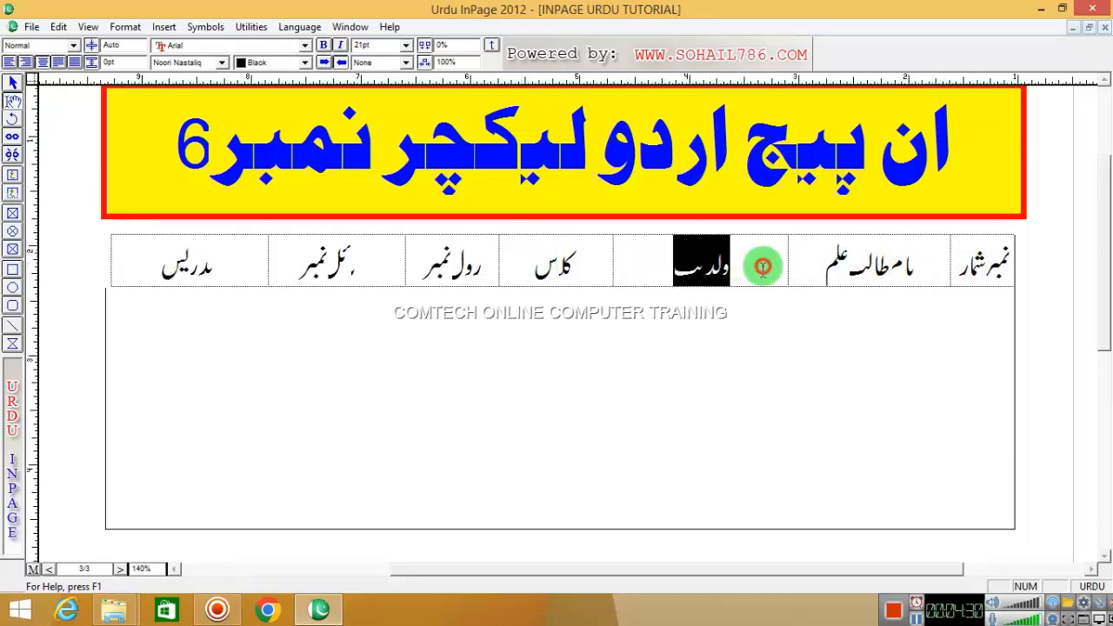
pyautogui.moveTo(536, 259); pyautogui.dragTo(614, 259)
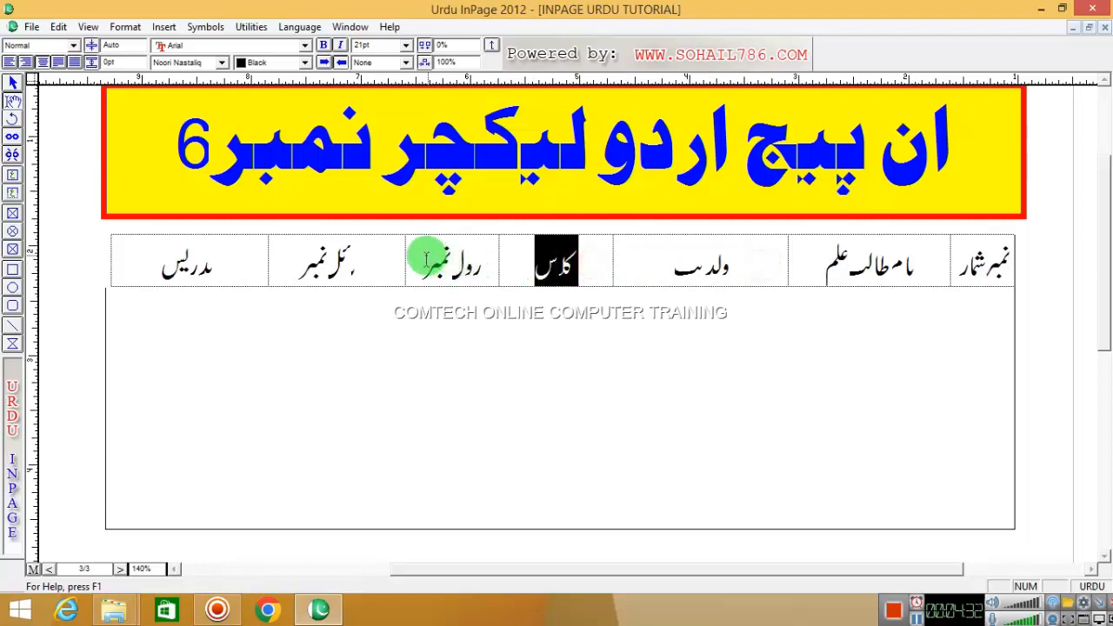
pyautogui.moveTo(426, 261); pyautogui.dragTo(485, 257)
pyautogui.moveTo(296, 261); pyautogui.dragTo(389, 261)
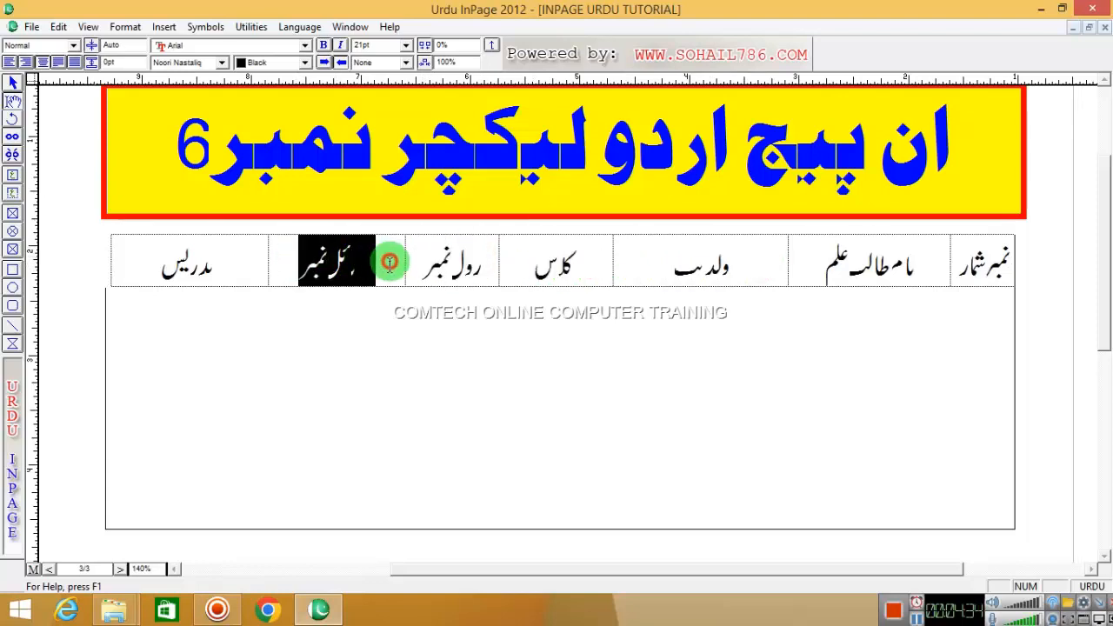
pyautogui.click(164, 259)
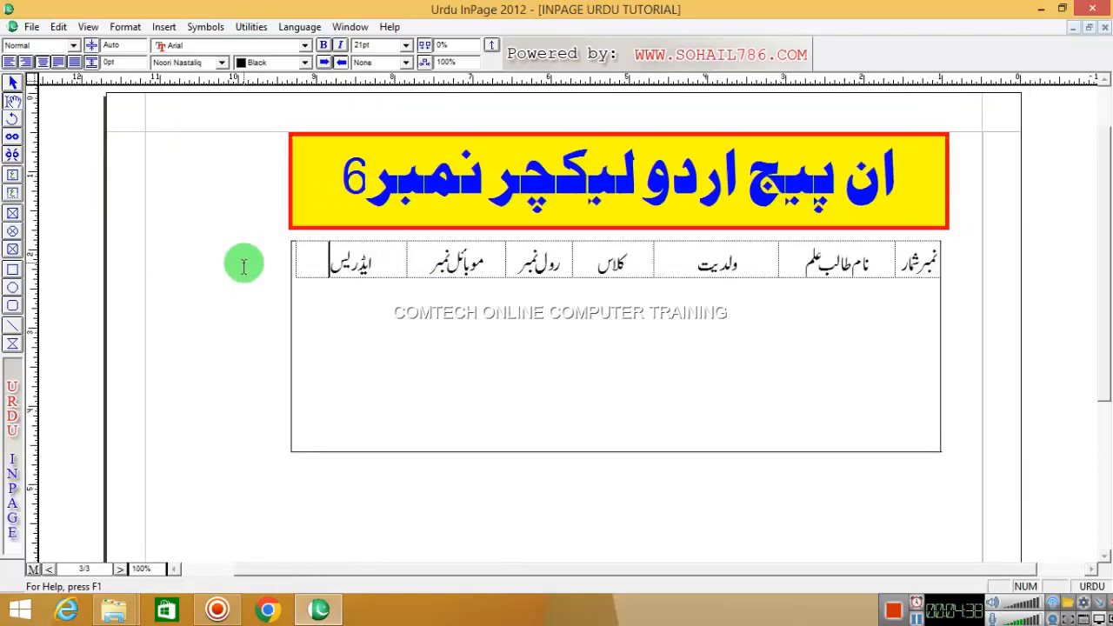
# - Zoom the page to 200%, then set the magnification to 170%
pyautogui.rightClick(290, 257)
pyautogui.moveTo(416, 268)
pyautogui.click(467, 321)
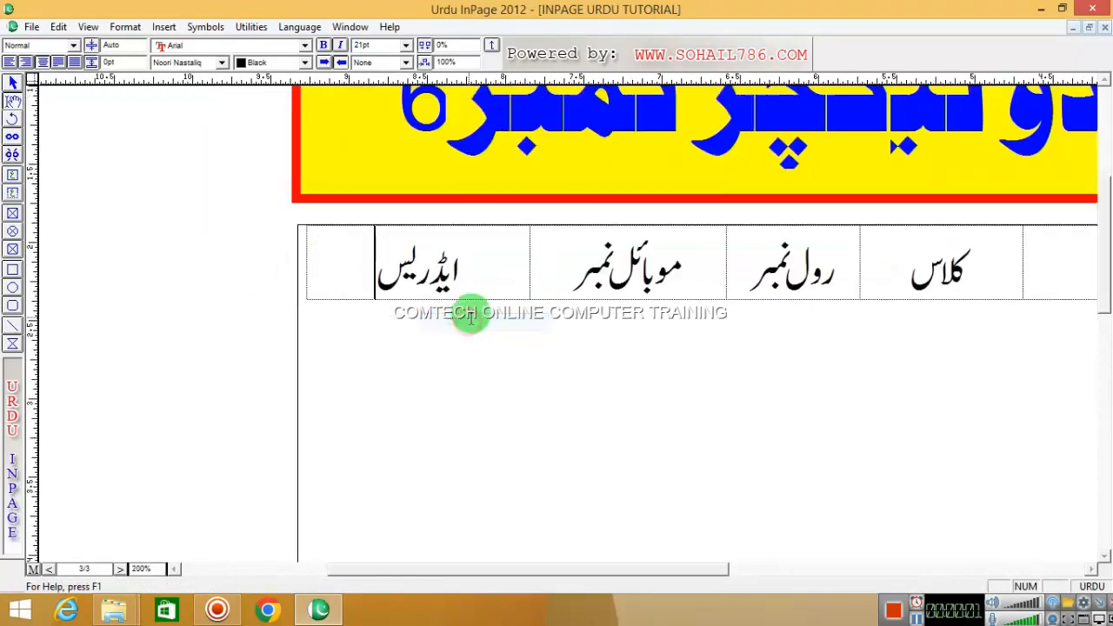
pyautogui.moveTo(650, 569); pyautogui.dragTo(778, 563)
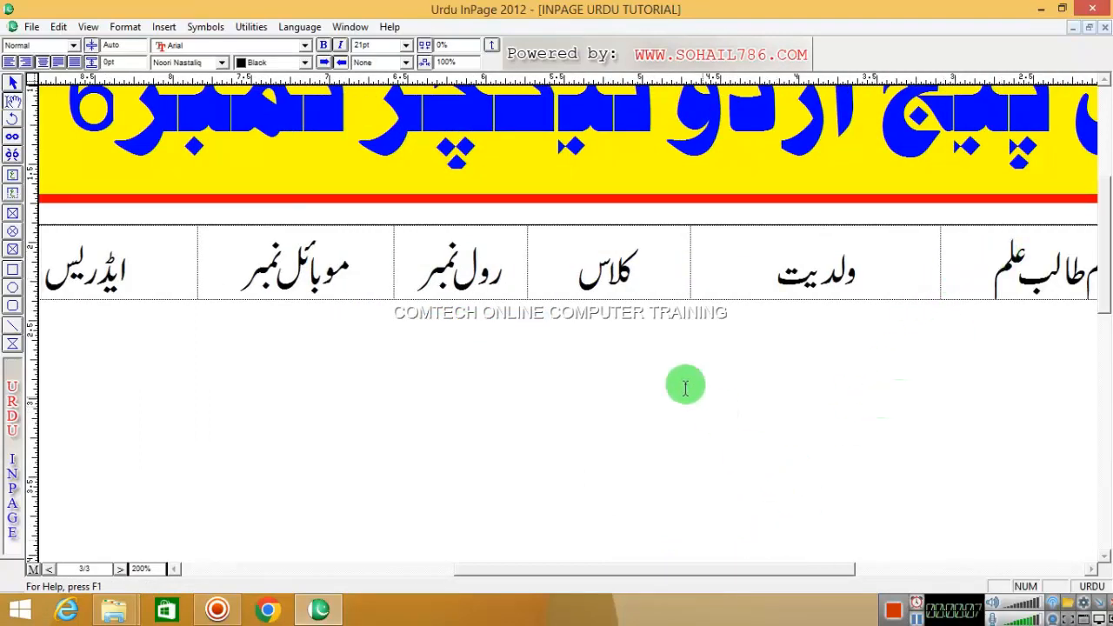
pyautogui.moveTo(144, 569); pyautogui.dragTo(118, 576)
pyautogui.write('170')
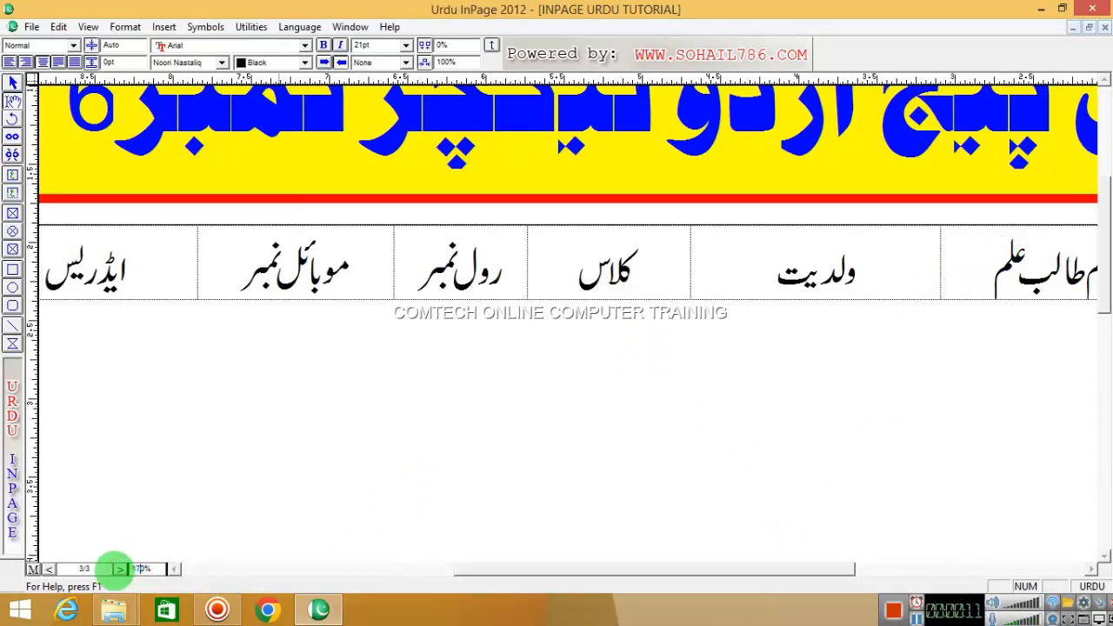
pyautogui.press('Return')
# - Move from the نمبر شمار heading through the cells to ایڈریس
pyautogui.click(1029, 247)
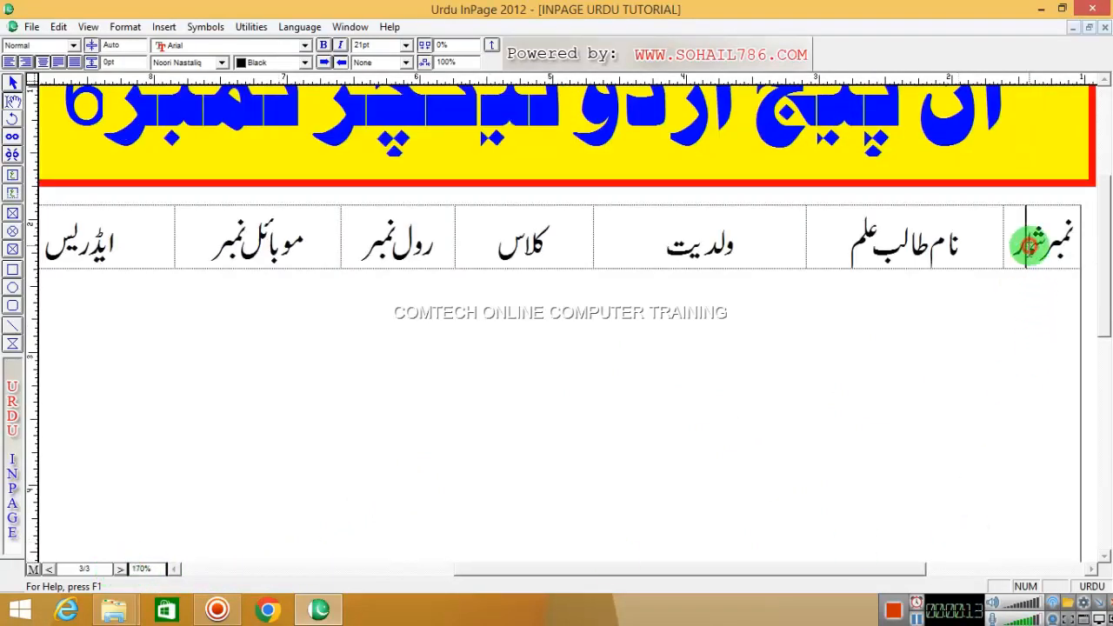
pyautogui.press('Tab')
pyautogui.press('Tab')
pyautogui.press('Tab')
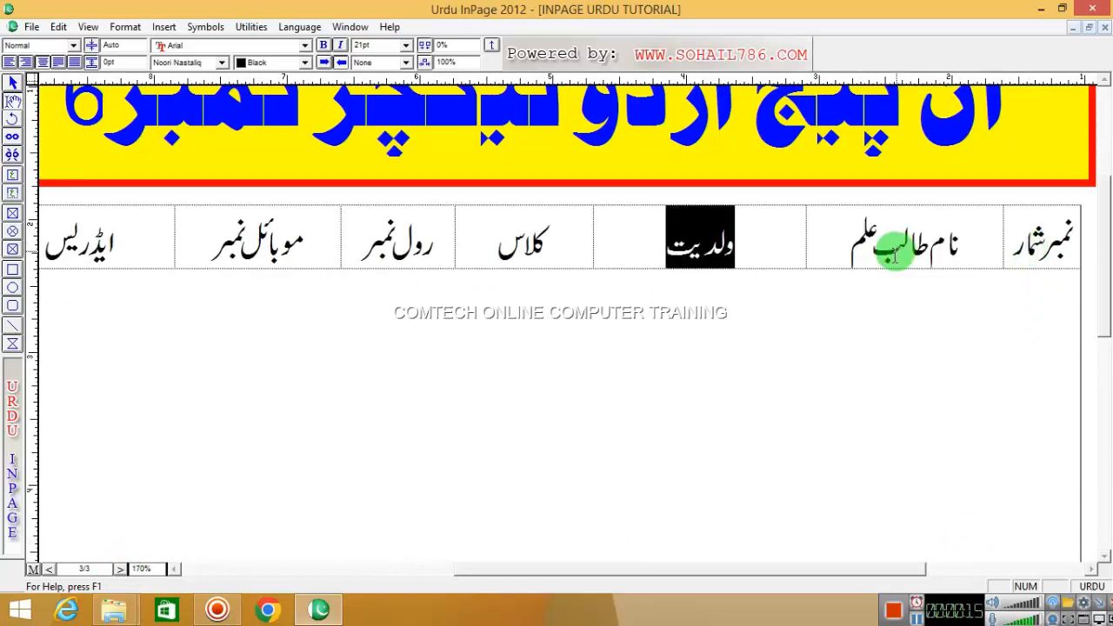
pyautogui.press('Tab')
pyautogui.press('Tab')
pyautogui.press('Tab')
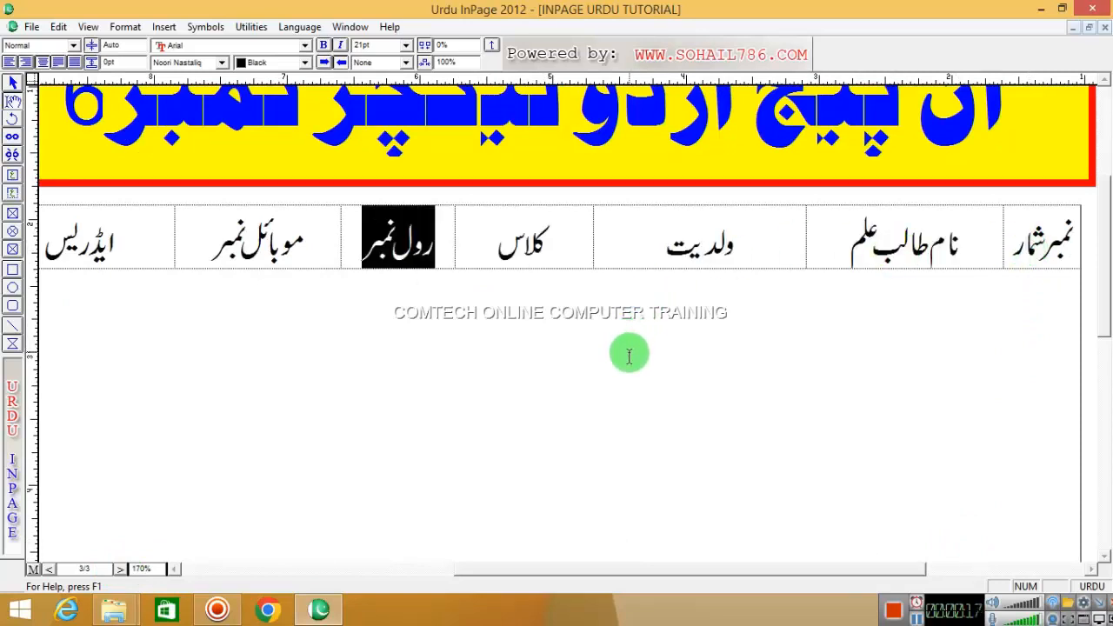
# - Add a new data row and enter serial number 1 in English digits
pyautogui.press('Tab')
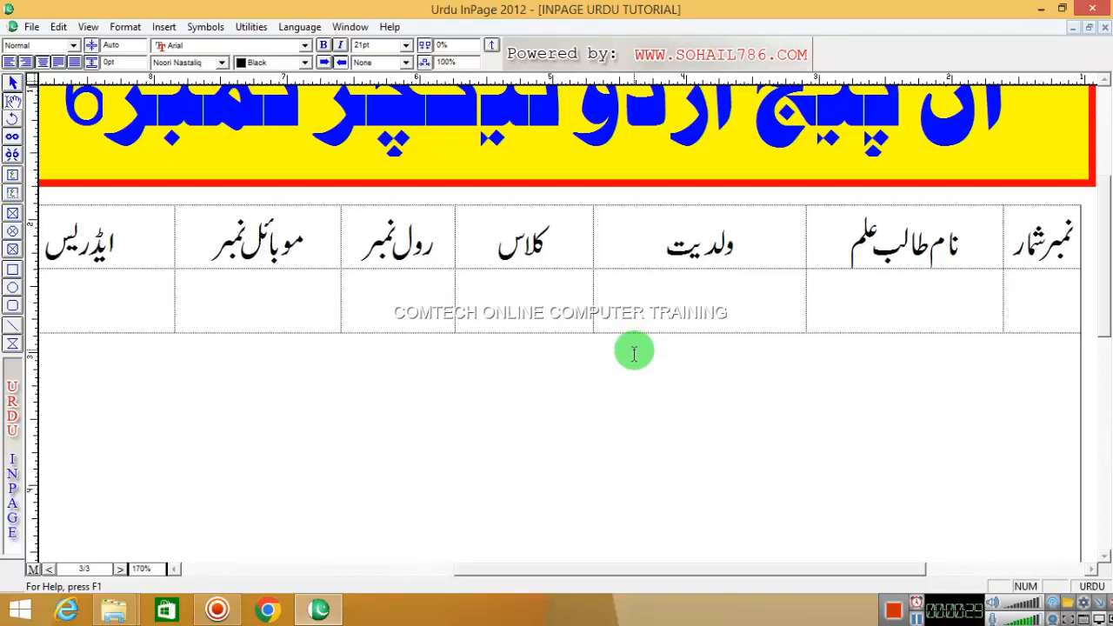
pyautogui.write('۱')
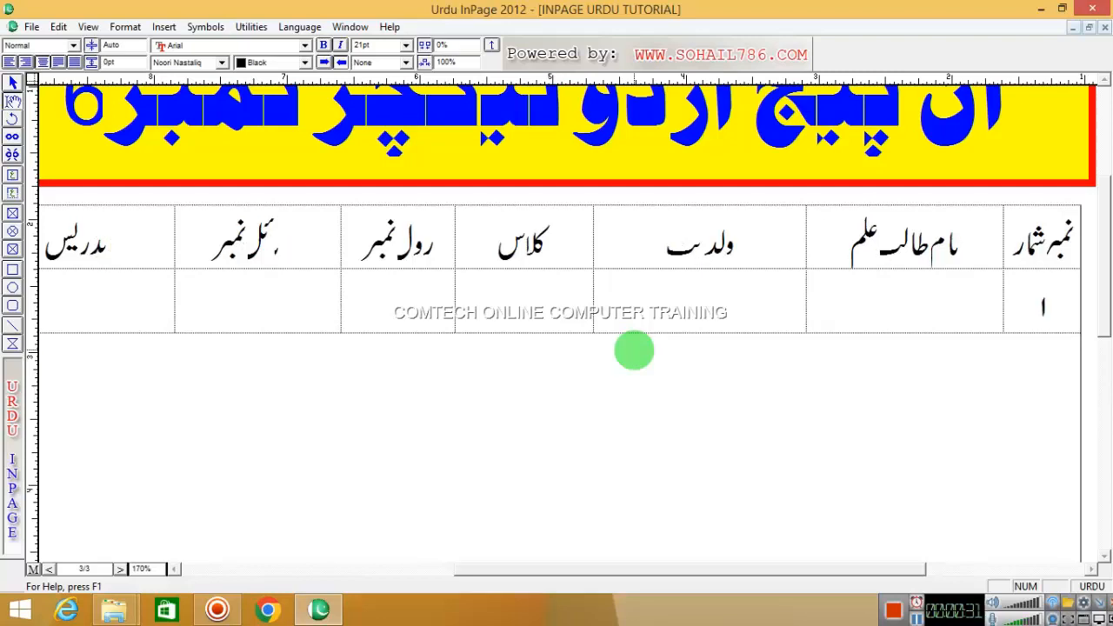
pyautogui.write('۲۳۴')
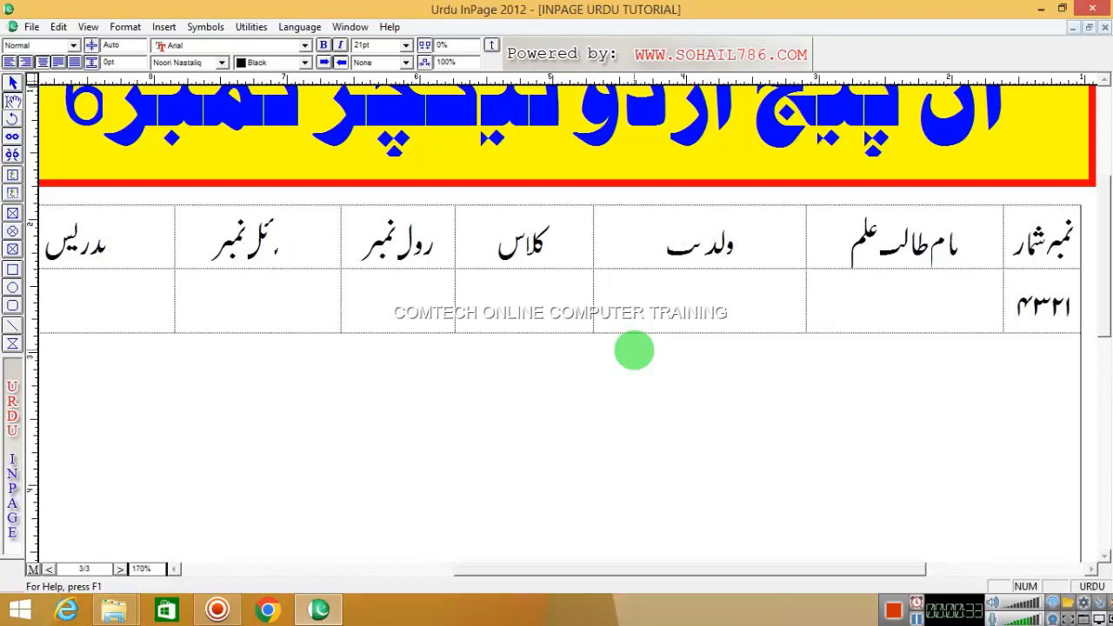
pyautogui.press('BackSpace')
pyautogui.press('BackSpace')
pyautogui.press('BackSpace')
pyautogui.press('BackSpace')
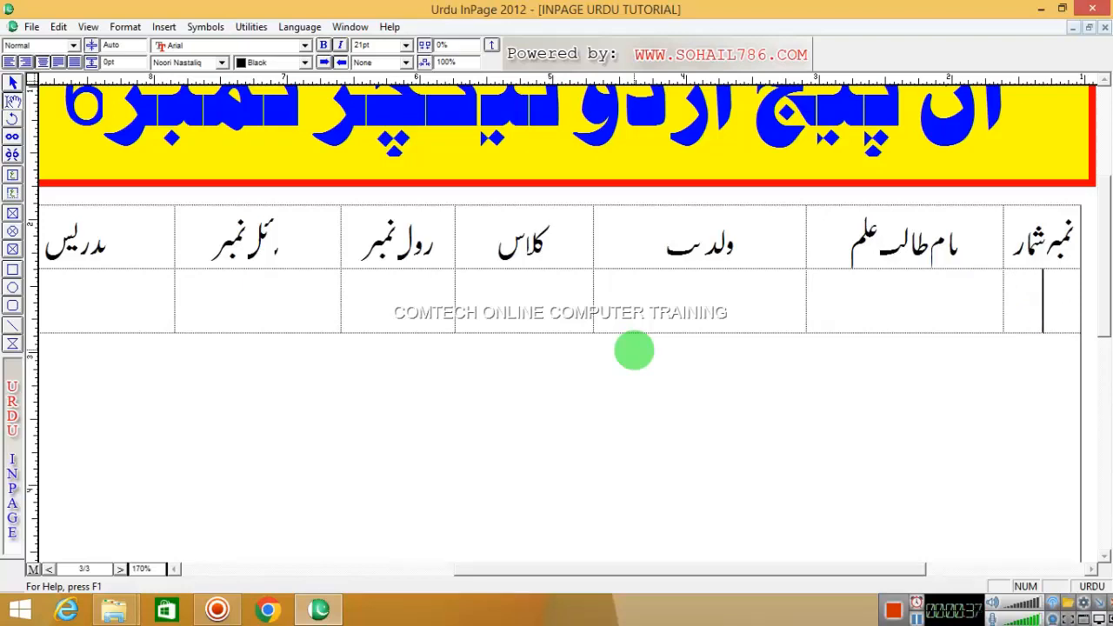
pyautogui.click(1097, 588)
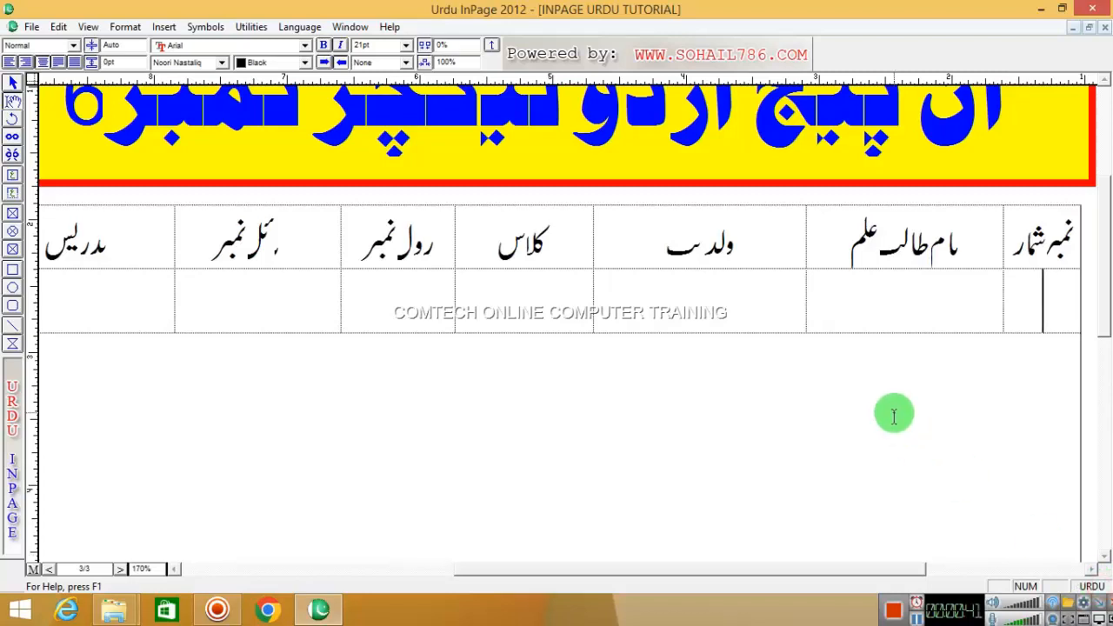
pyautogui.write('1')
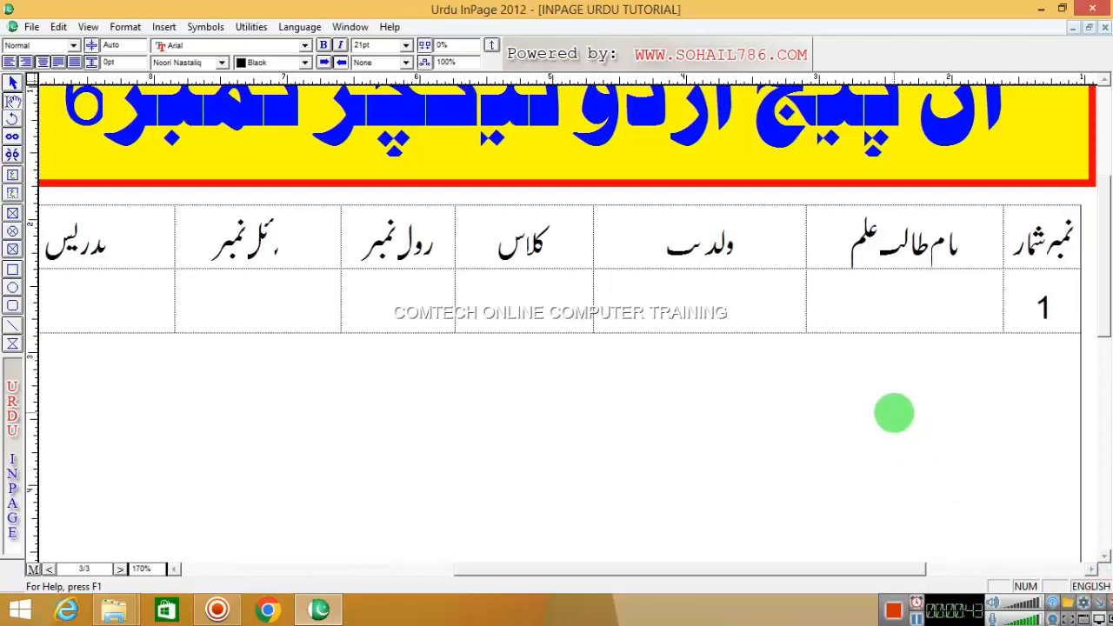
pyautogui.hotkey('ctrl', 'space')
# - Enter the student's name in the name cell and move on to ولدیت
pyautogui.press('Tab')
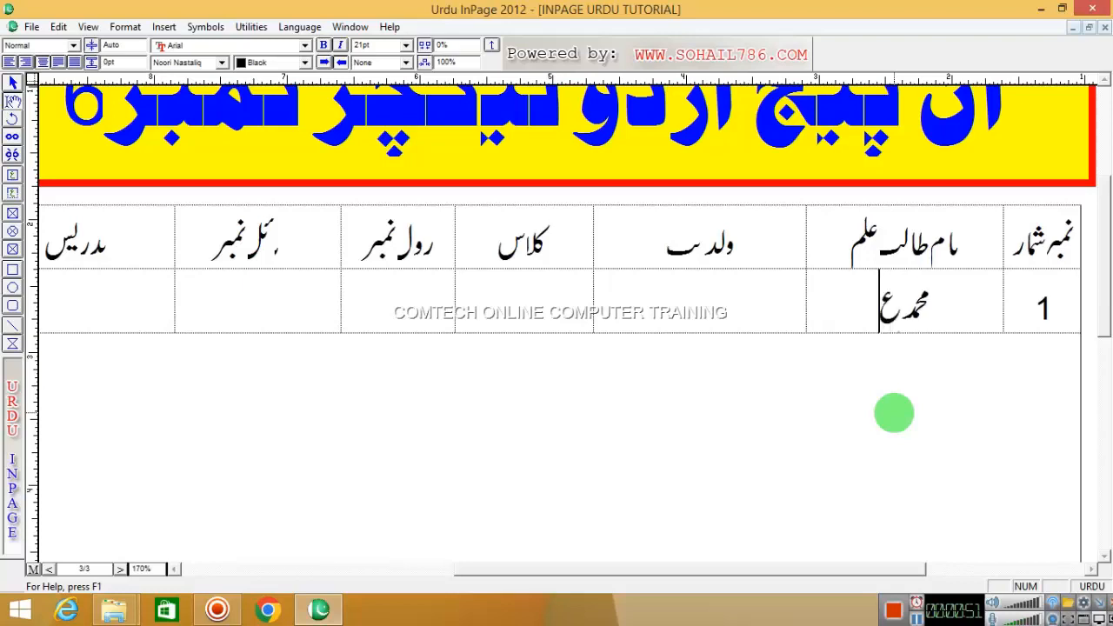
pyautogui.press('Tab')
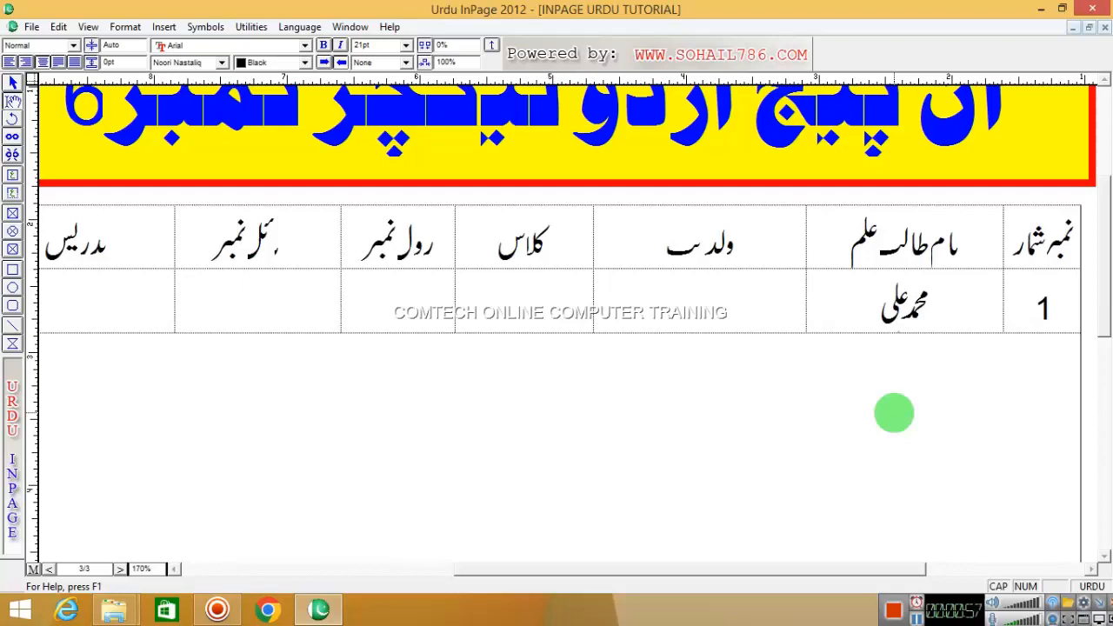
# - Enter the father's name, class دوئم, roll number 20 and the student's mobile number in English digits
pyautogui.write('آ')
pyautogui.press('capslock')
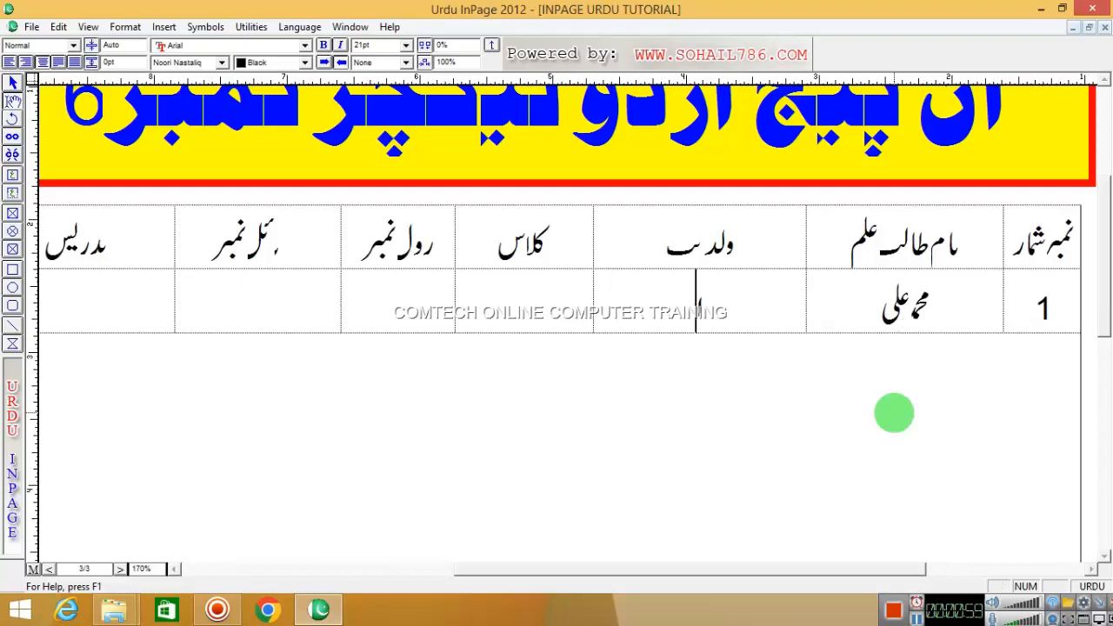
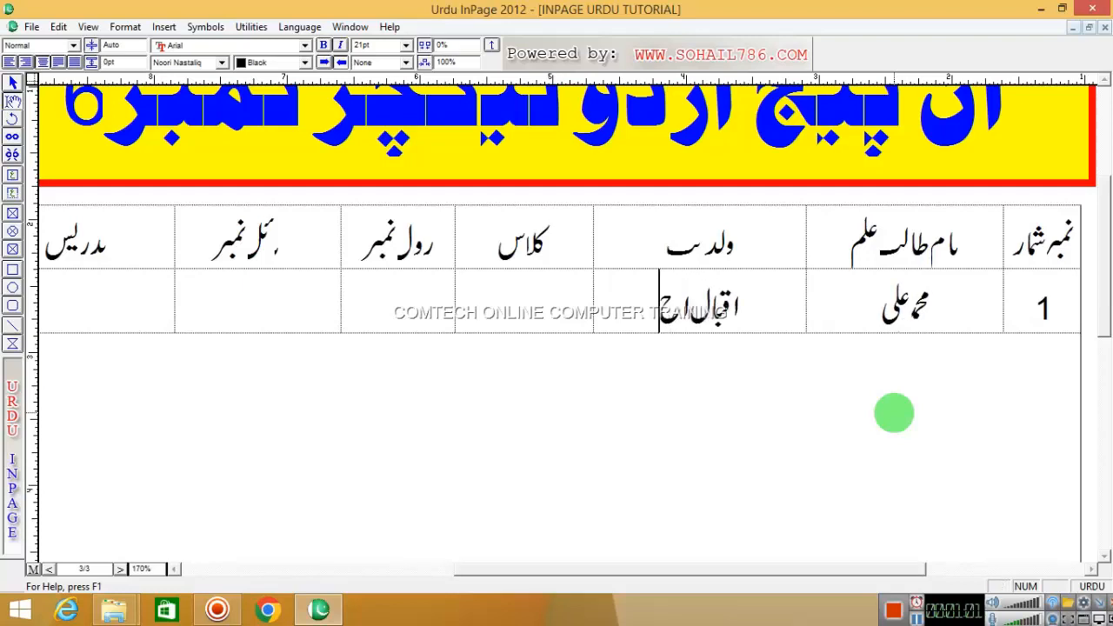
pyautogui.press('Tab')
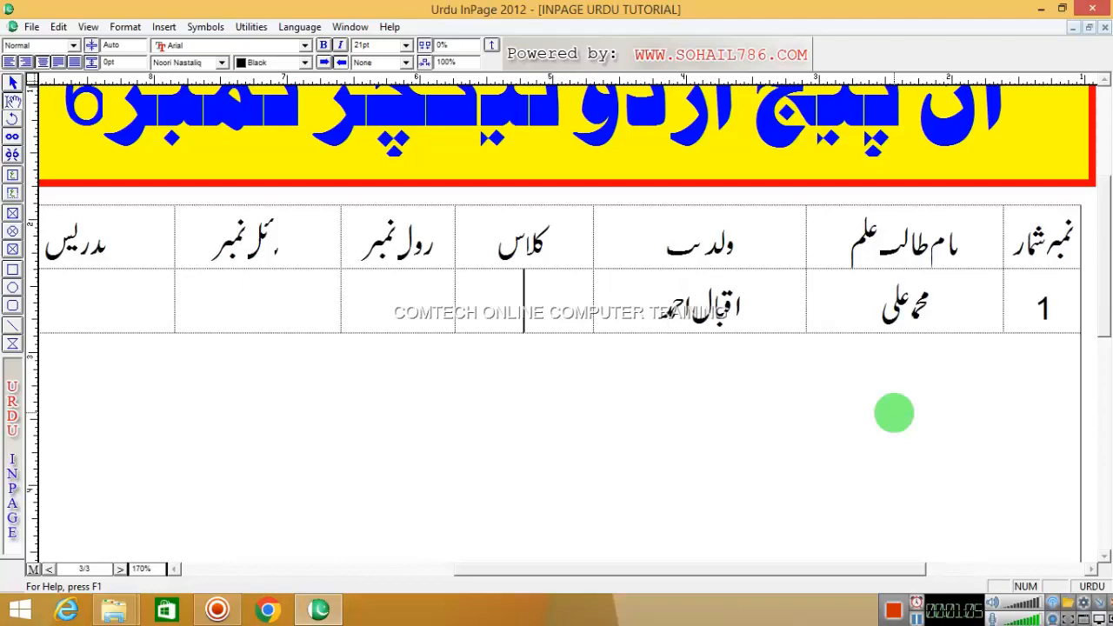
pyautogui.write('دوئم')
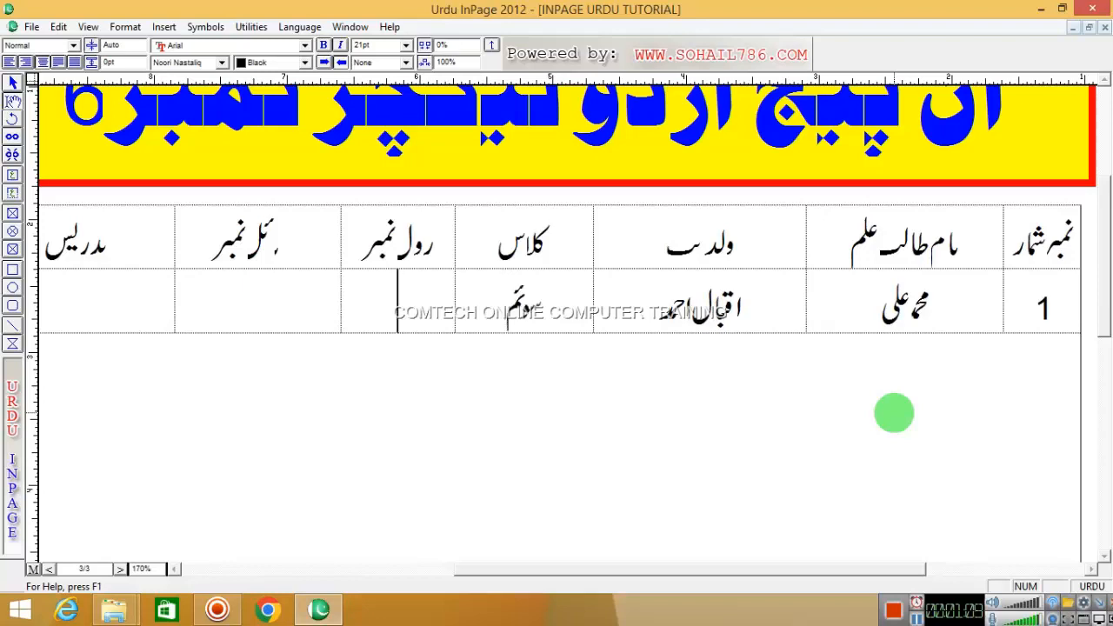
pyautogui.press('Tab')
pyautogui.write('۲۰')
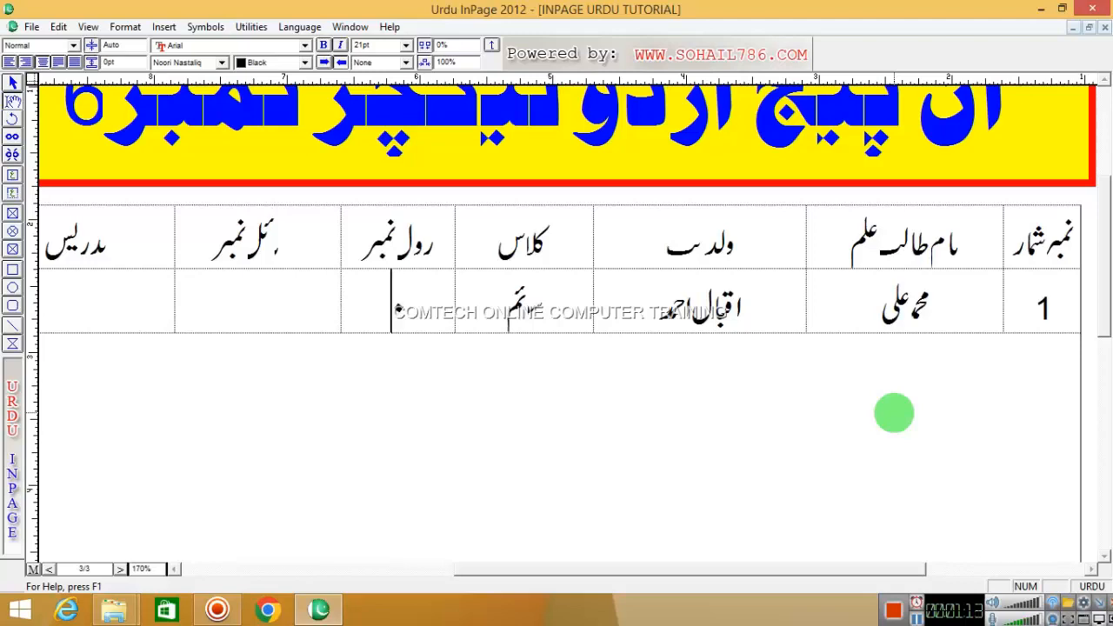
pyautogui.press('BackSpace')
pyautogui.press('BackSpace')
pyautogui.hotkey('ctrl', 'space')
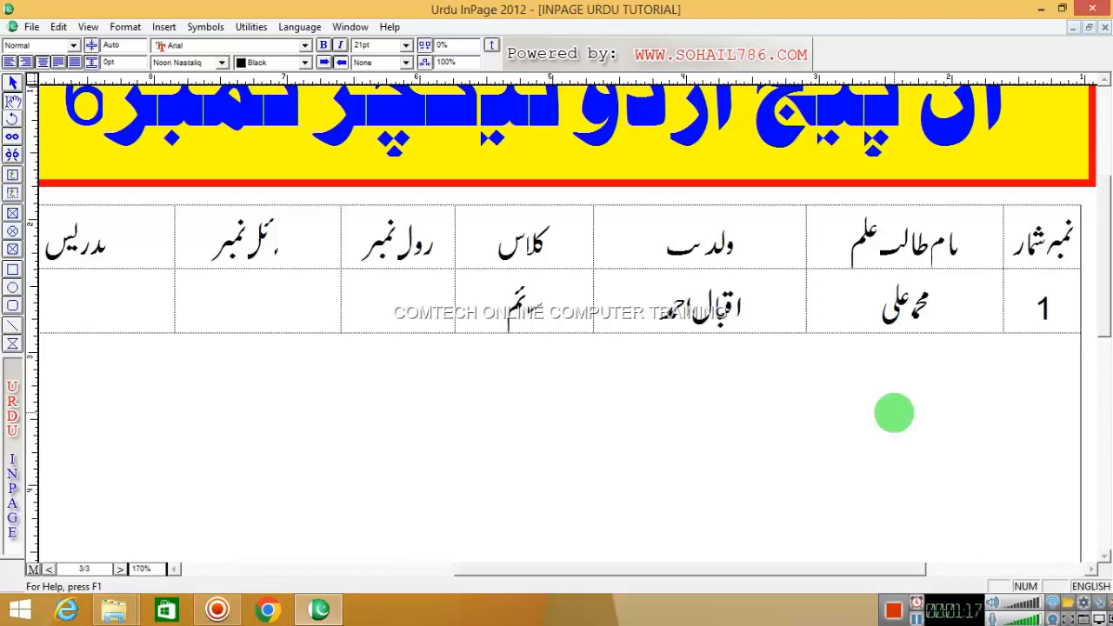
pyautogui.write('20')
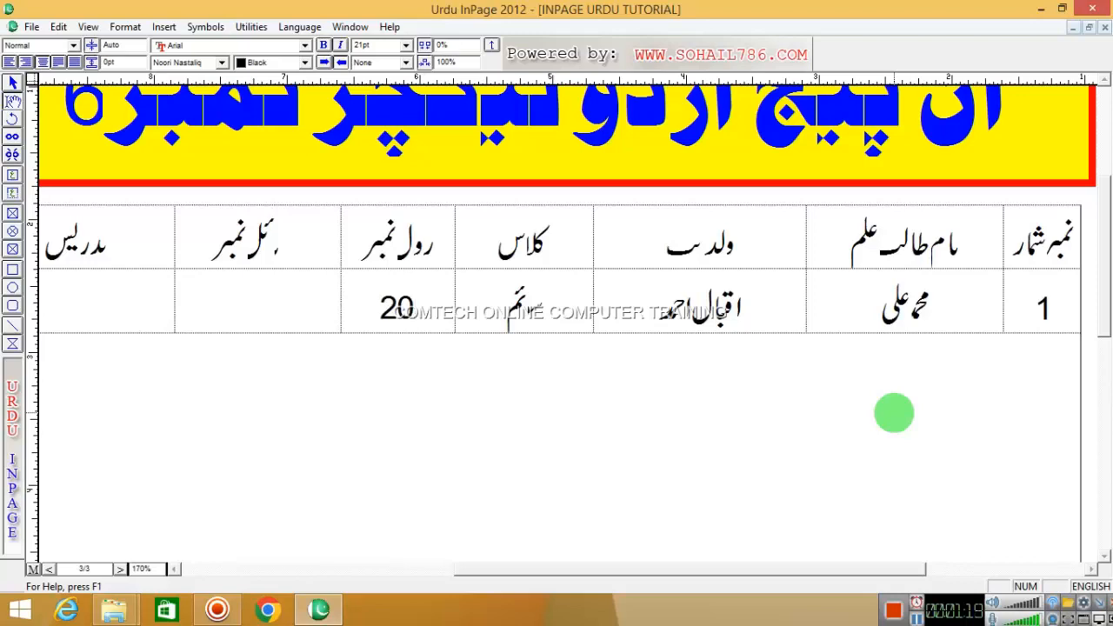
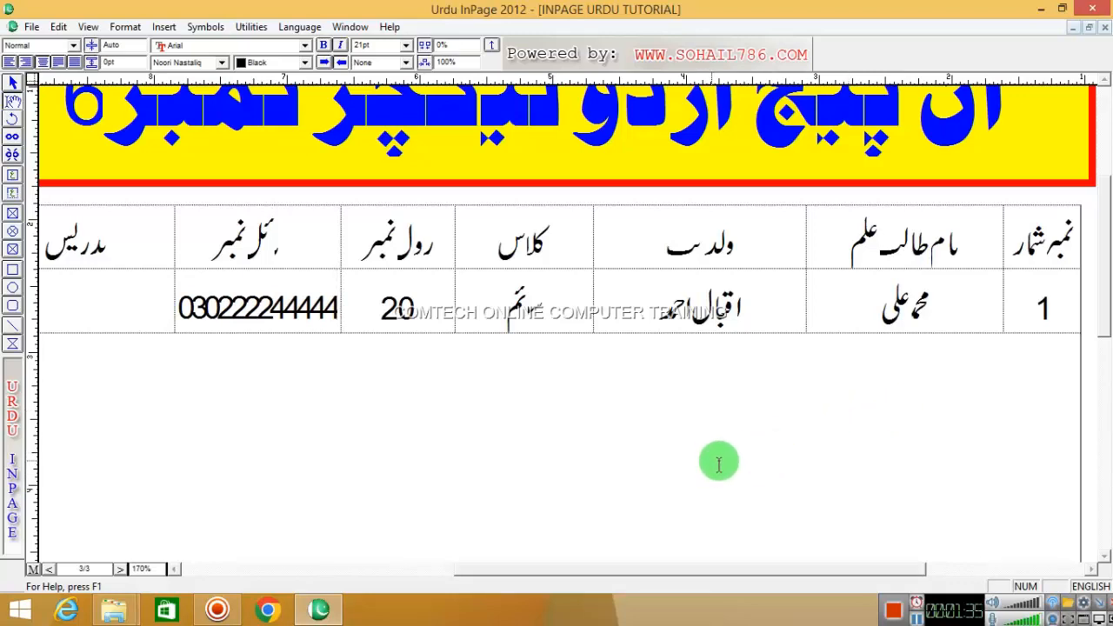
# - Reduce the mobile number's font to 14pt and insert the missing 0 into it
pyautogui.doubleClick(251, 300)
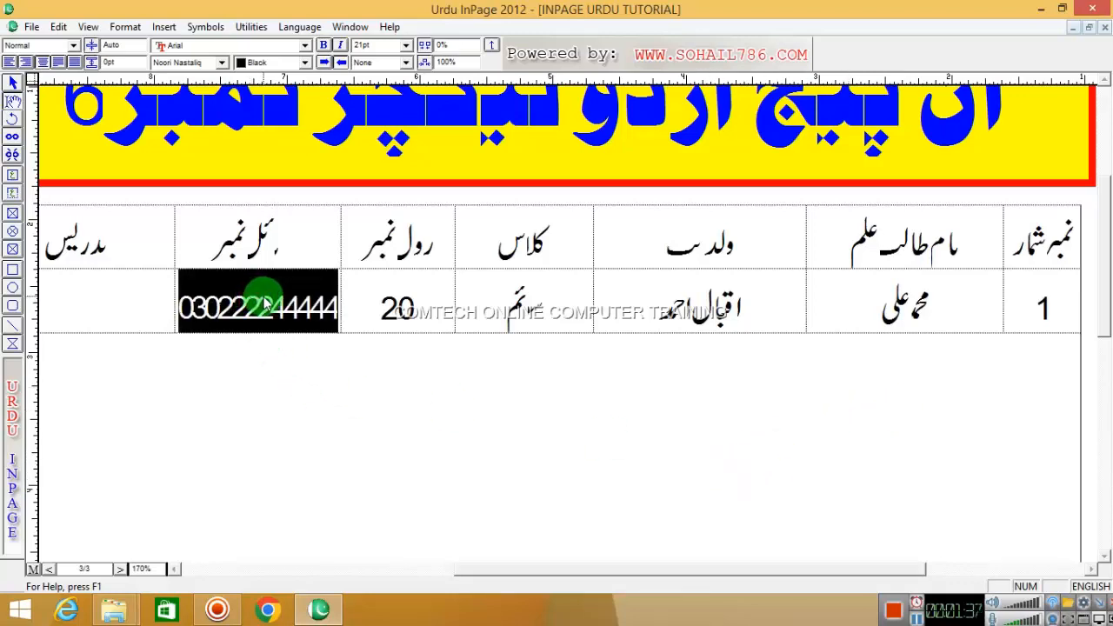
pyautogui.press('F7')
pyautogui.press('F7')
pyautogui.press('F7')
pyautogui.press('F7')
pyautogui.press('F7')
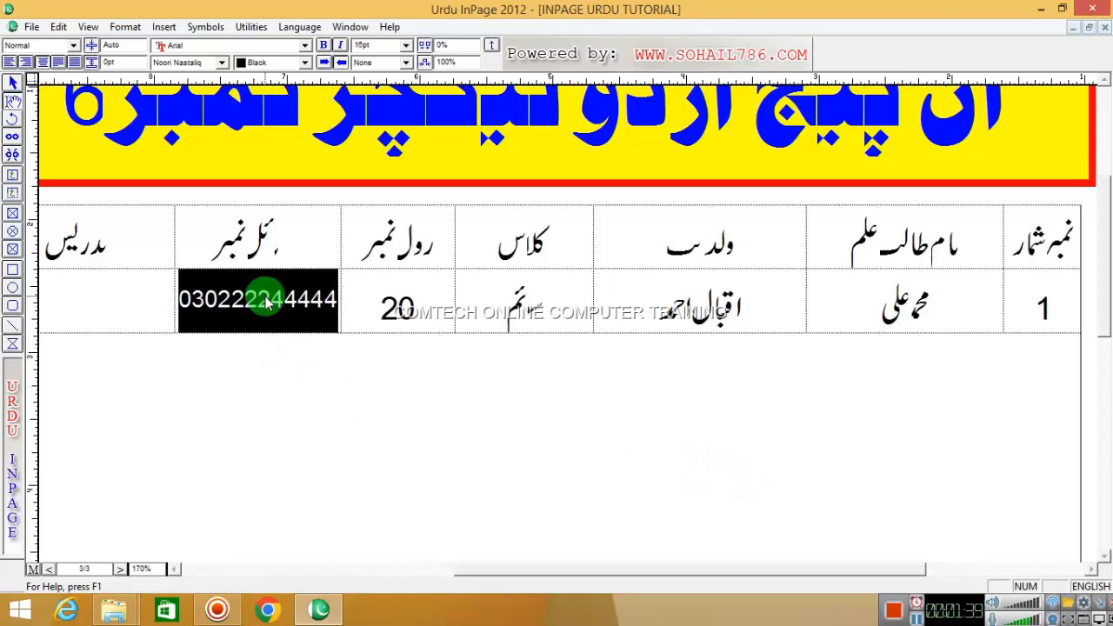
pyautogui.press('F7')
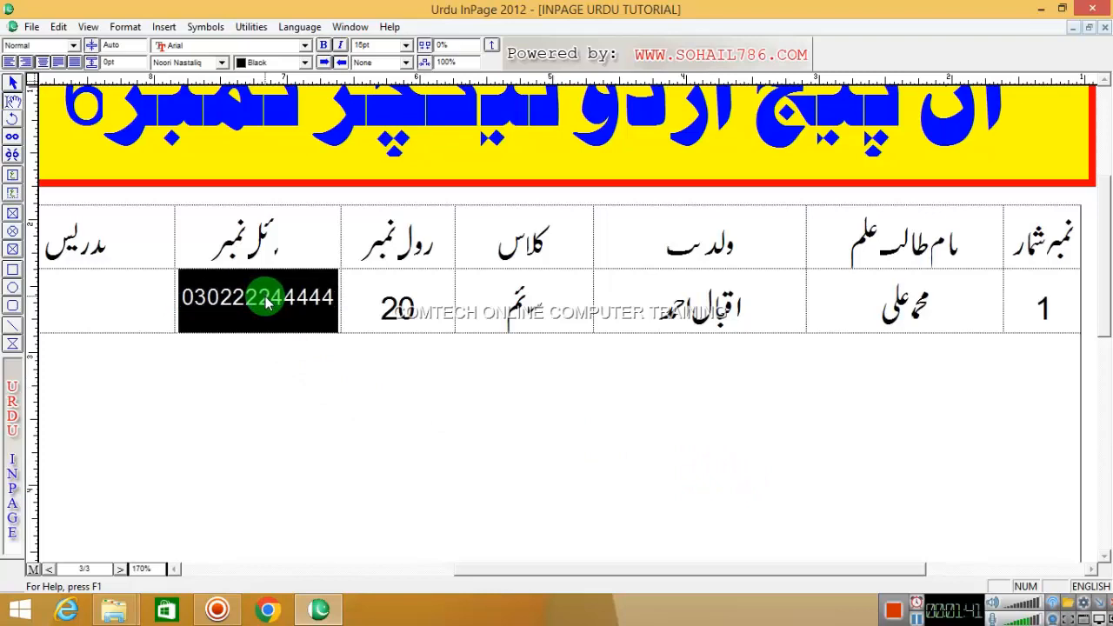
pyautogui.press('F7')
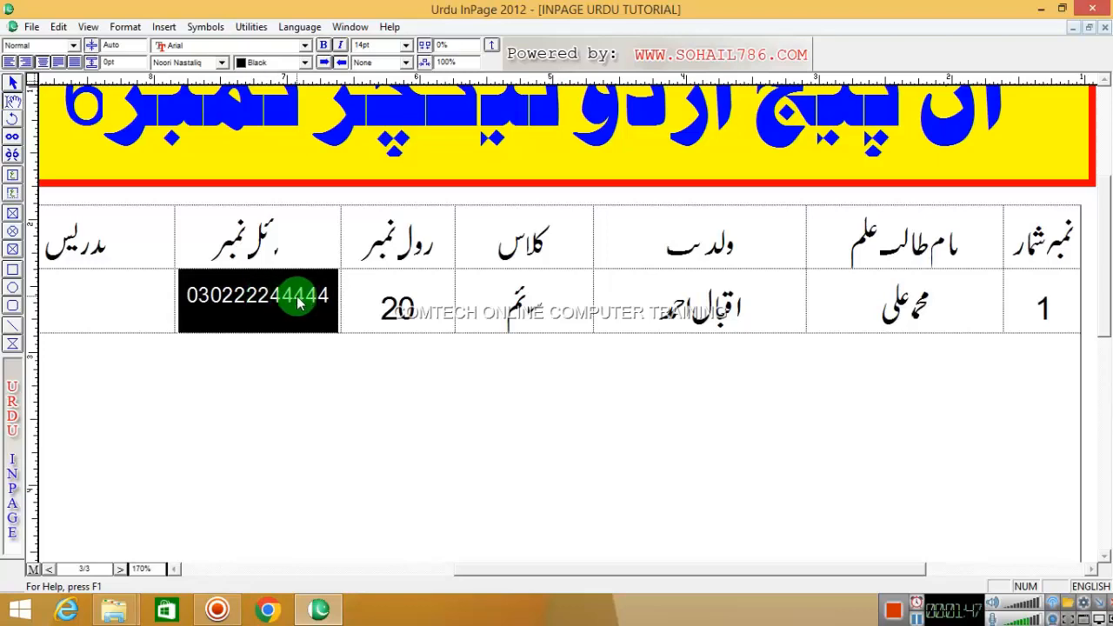
pyautogui.click(298, 300)
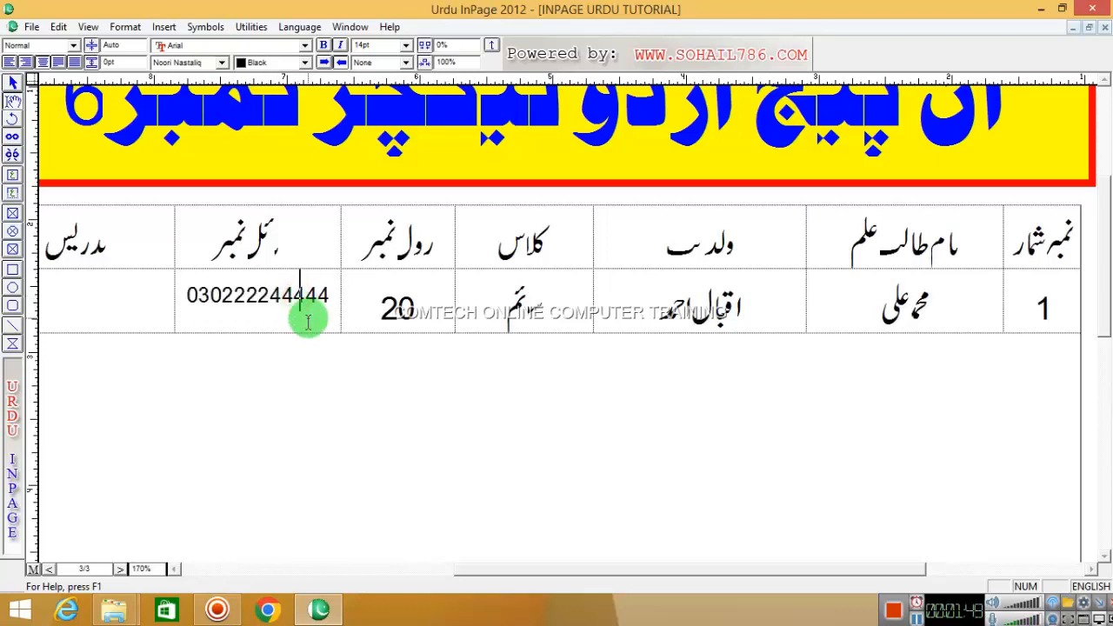
pyautogui.write('0')
pyautogui.press('Tab')
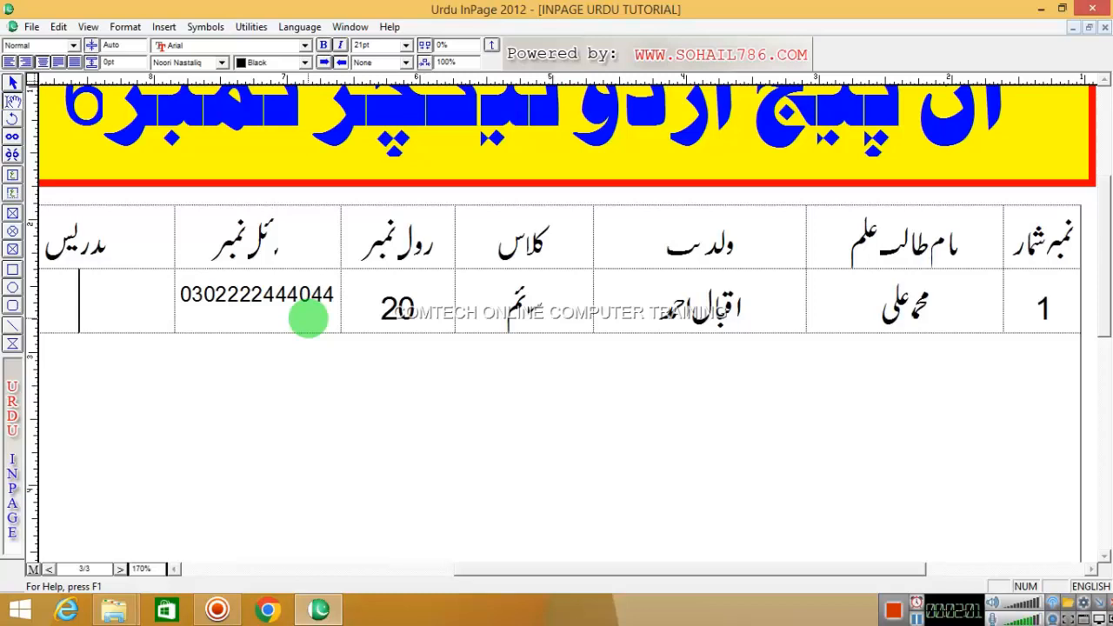
# - Type the student's Urdu street address in the address cell, using English for the digit 2
pyautogui.hotkey('ctrl', 'space')
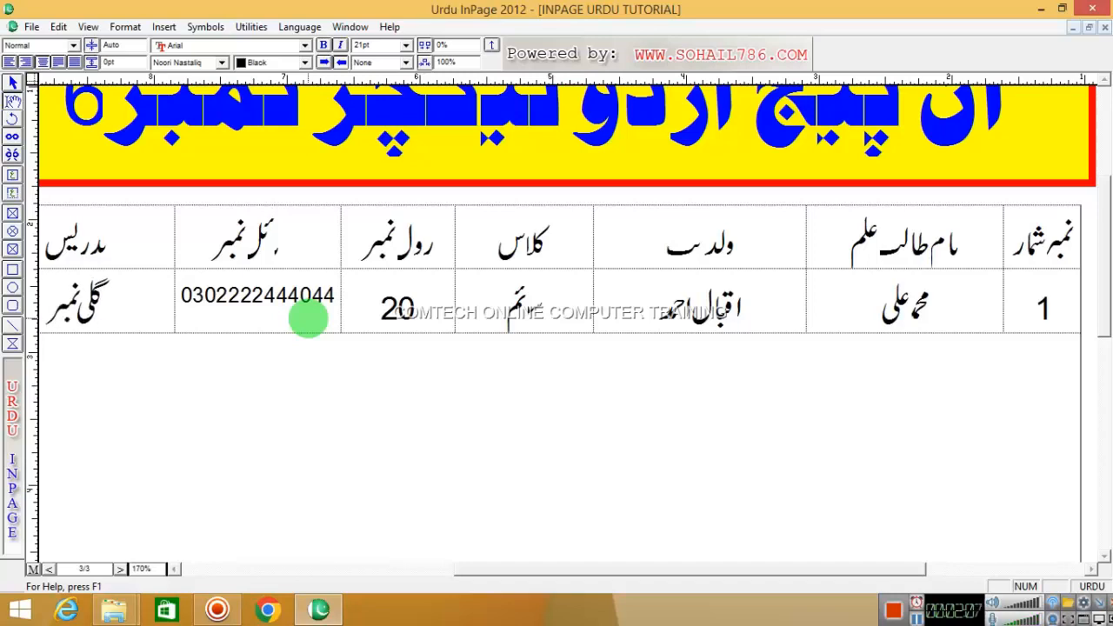
pyautogui.hotkey('ctrl', 'space')
pyautogui.hotkey('ctrl', 'space')
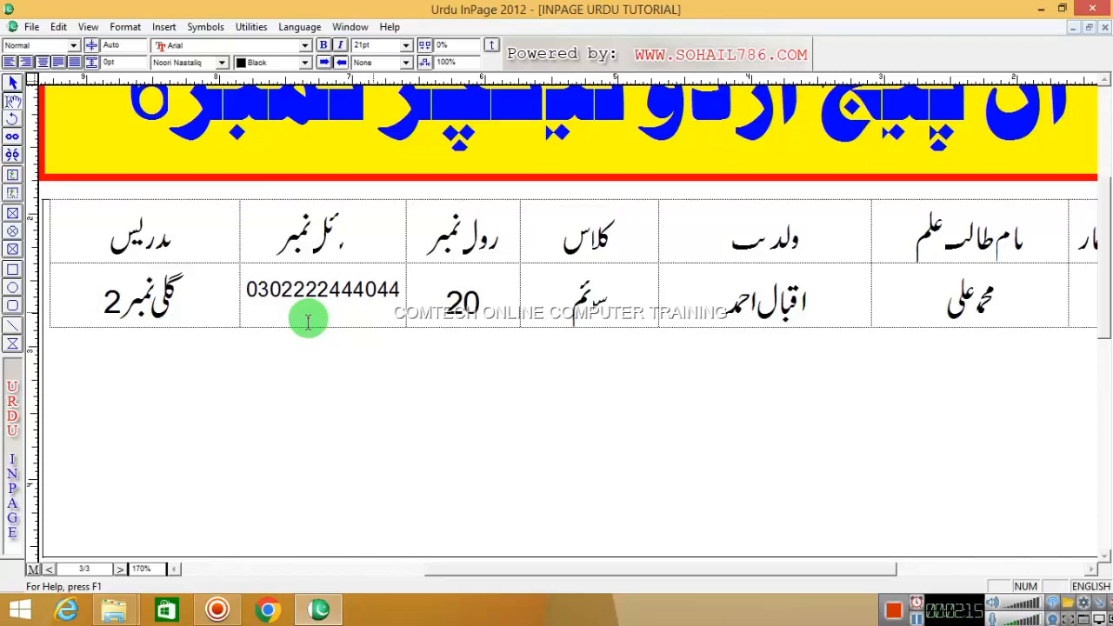
pyautogui.press('BackSpace')
pyautogui.press('Scroll_Lock')
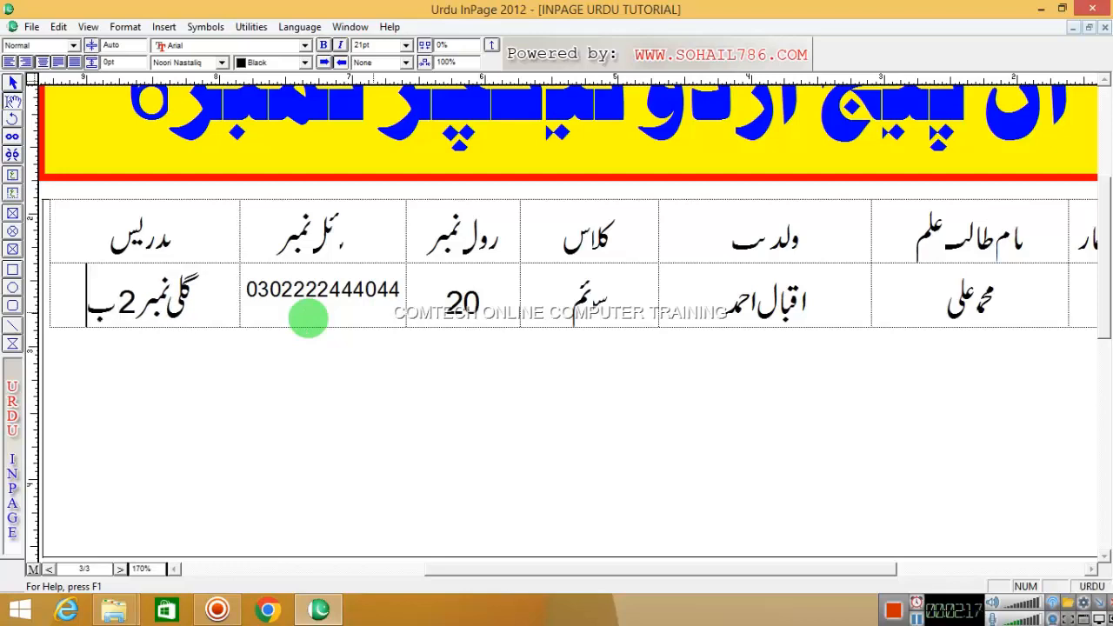
pyautogui.press('capslock')
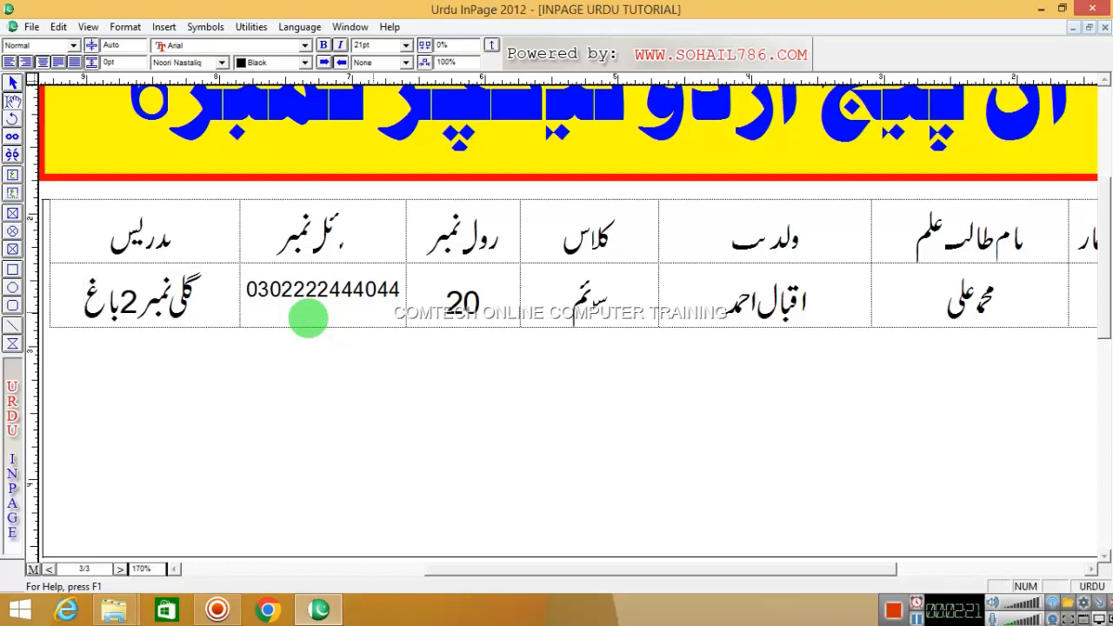
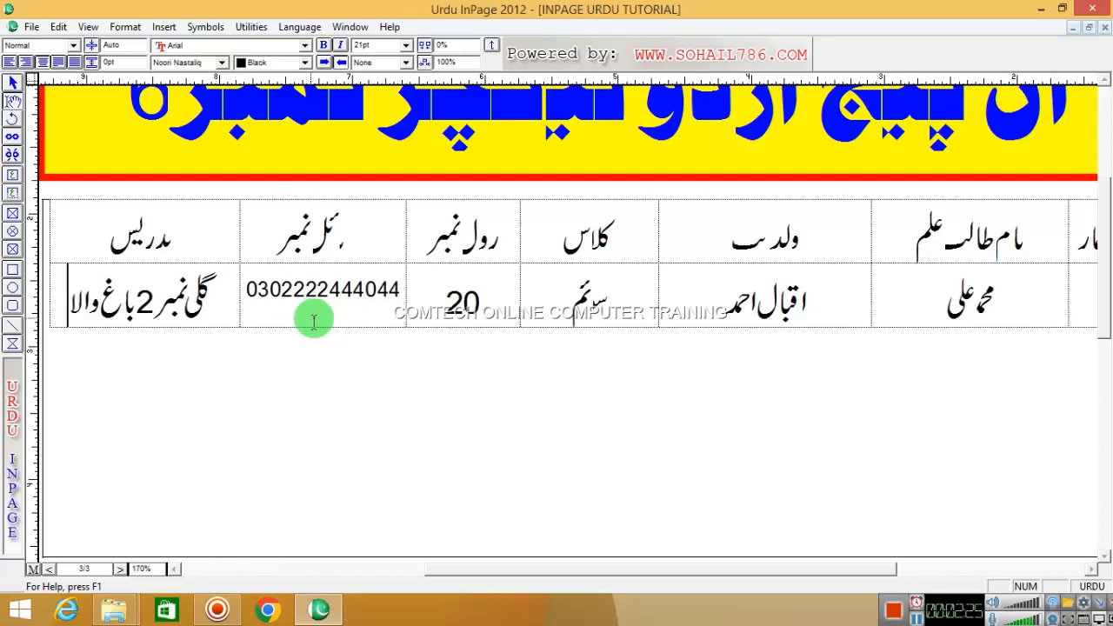
# - Add a blank line below the student table and start inserting a new table there
pyautogui.moveTo(213, 287); pyautogui.dragTo(55, 290)
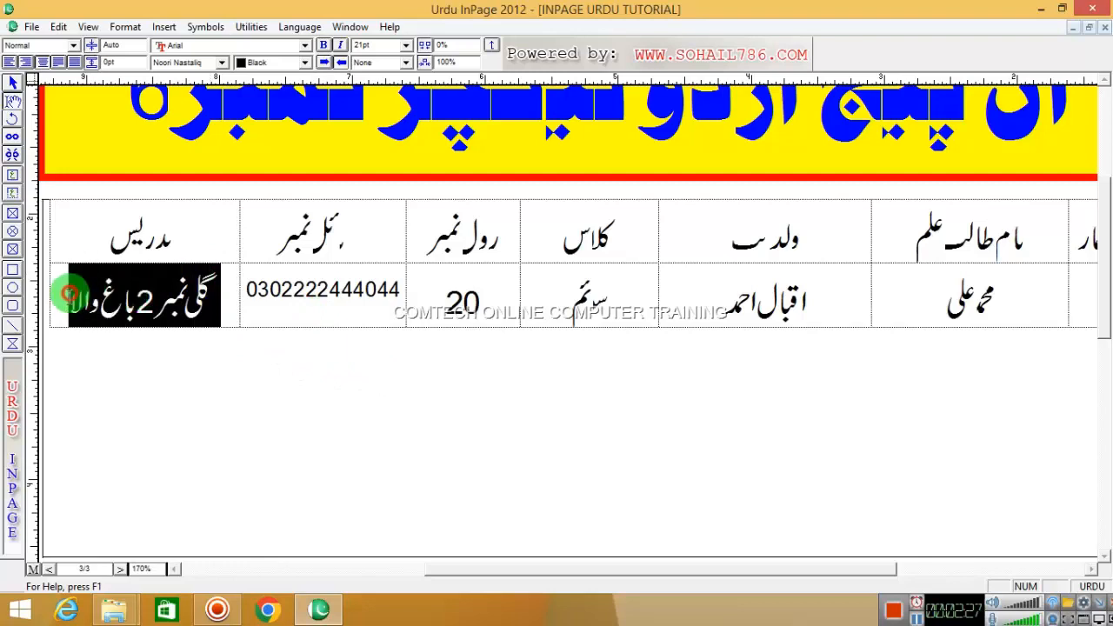
pyautogui.click(57, 291)
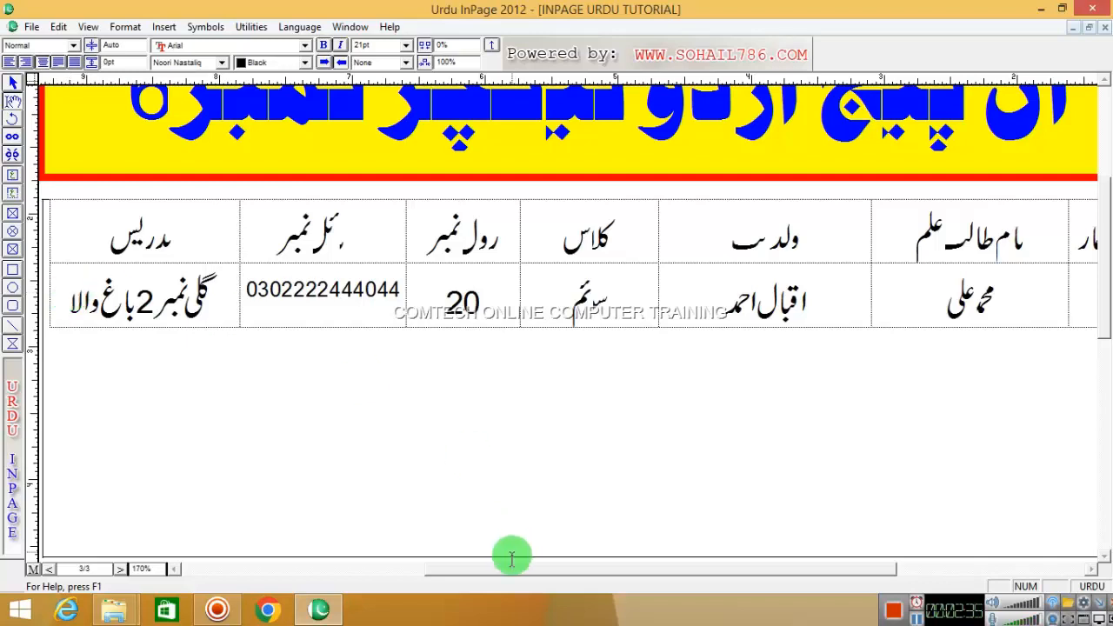
pyautogui.moveTo(541, 570); pyautogui.dragTo(579, 568)
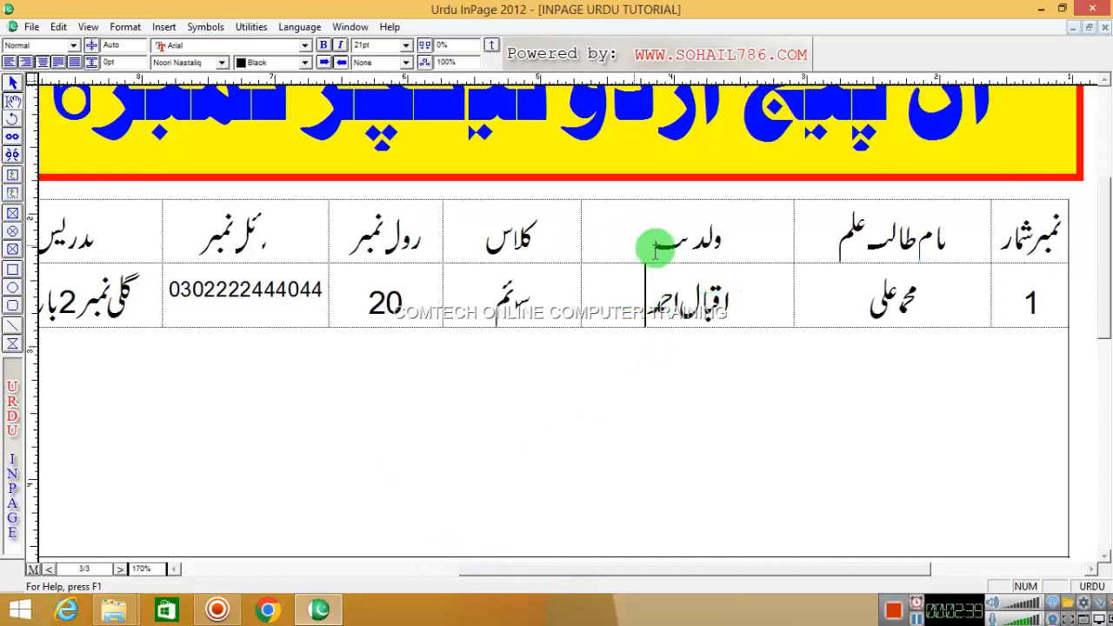
pyautogui.rightClick(548, 241)
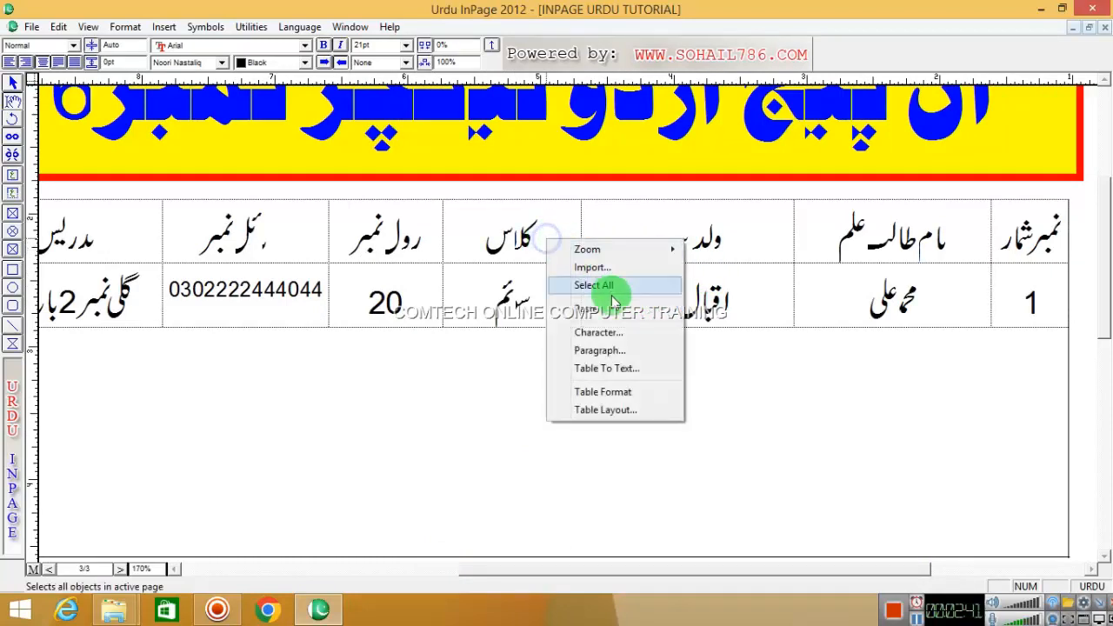
pyautogui.click(801, 390)
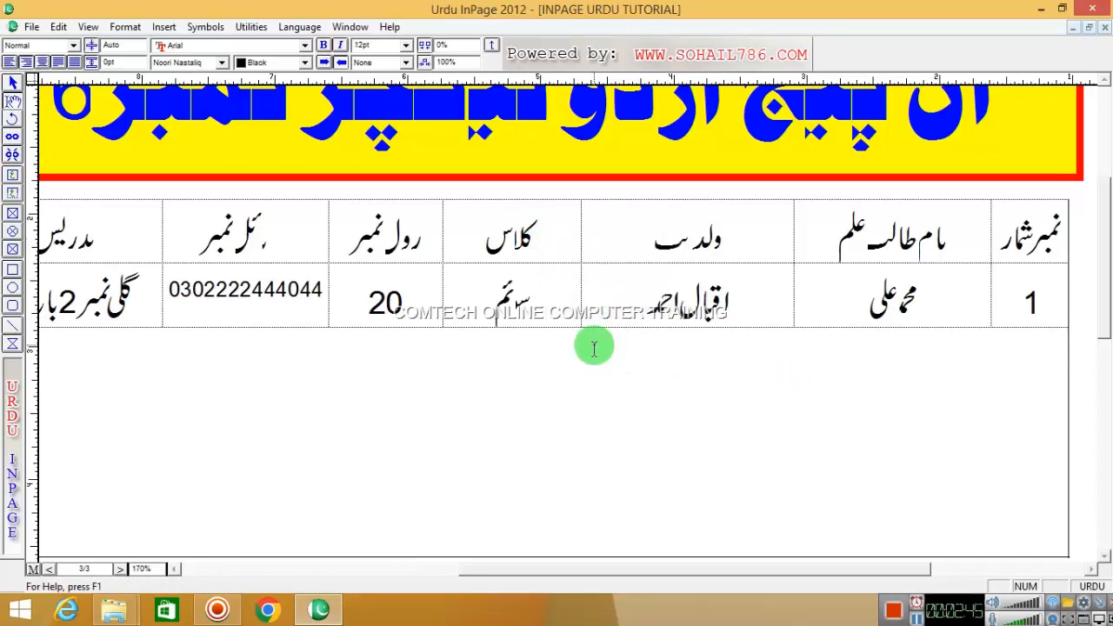
pyautogui.press('Return')
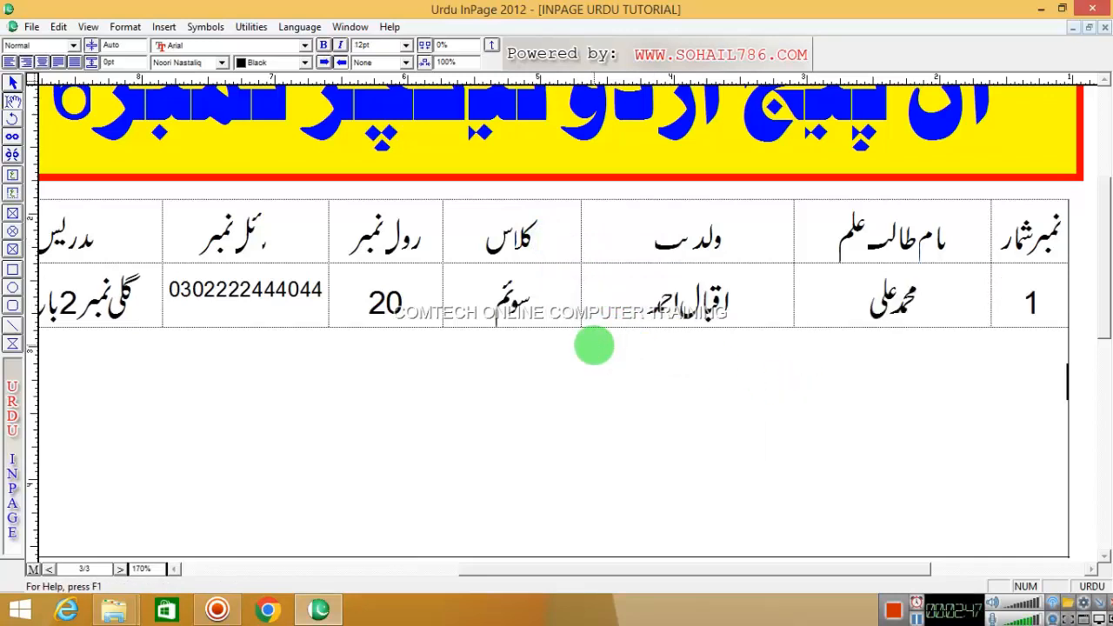
pyautogui.rightClick(579, 403)
pyautogui.click(622, 533)
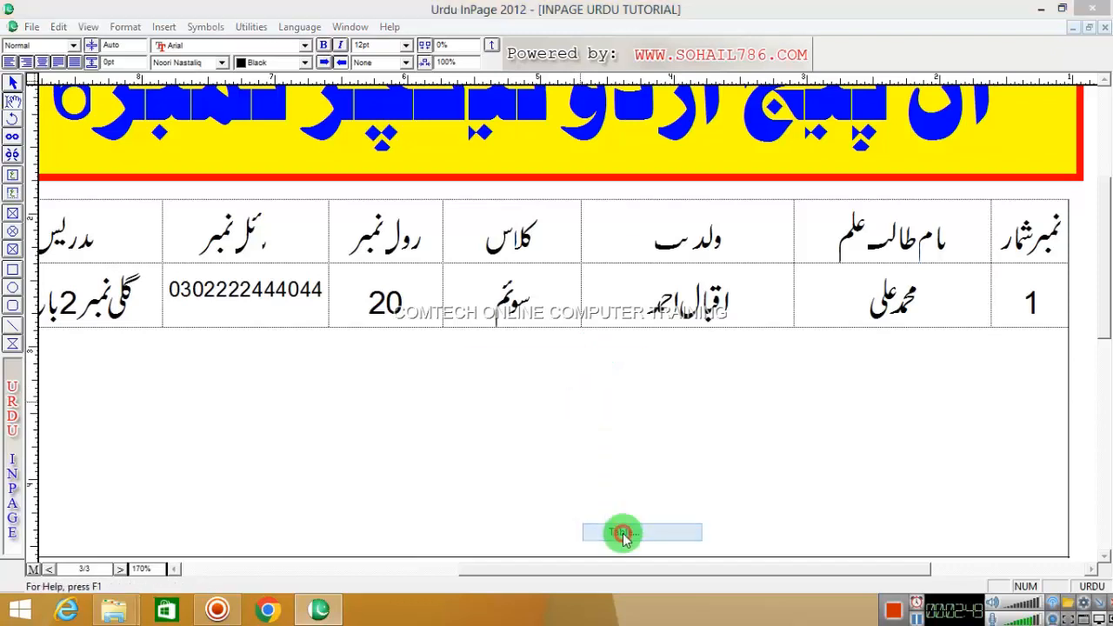
# - Create a one-row, four-column table and type the alternating کمانڈ and شارٹ کی headings
pyautogui.moveTo(545, 300); pyautogui.dragTo(520, 298)
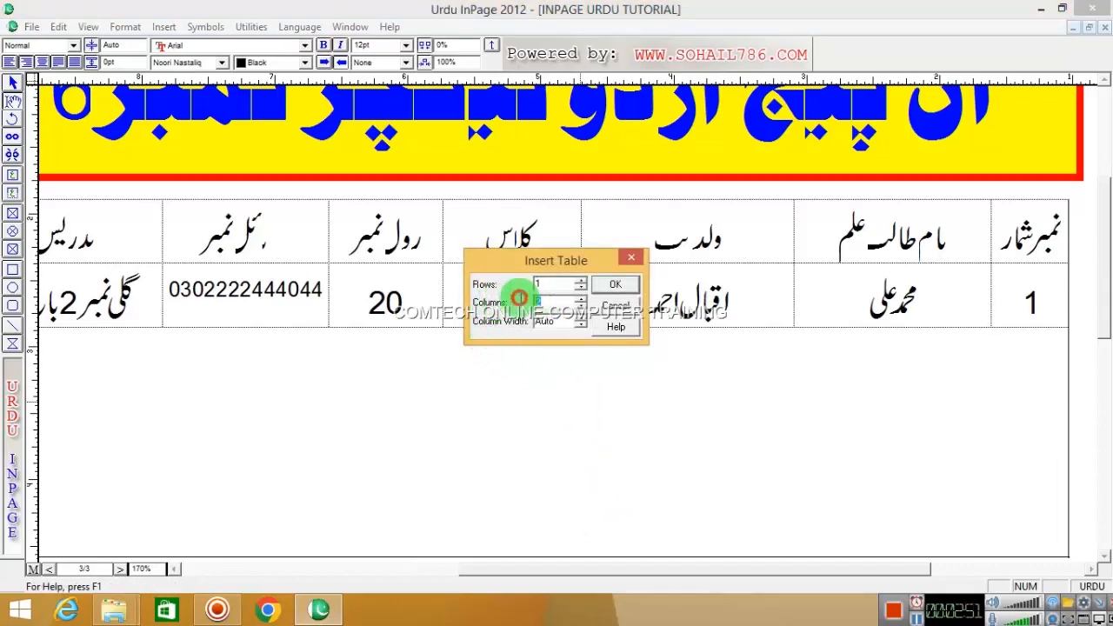
pyautogui.write('4')
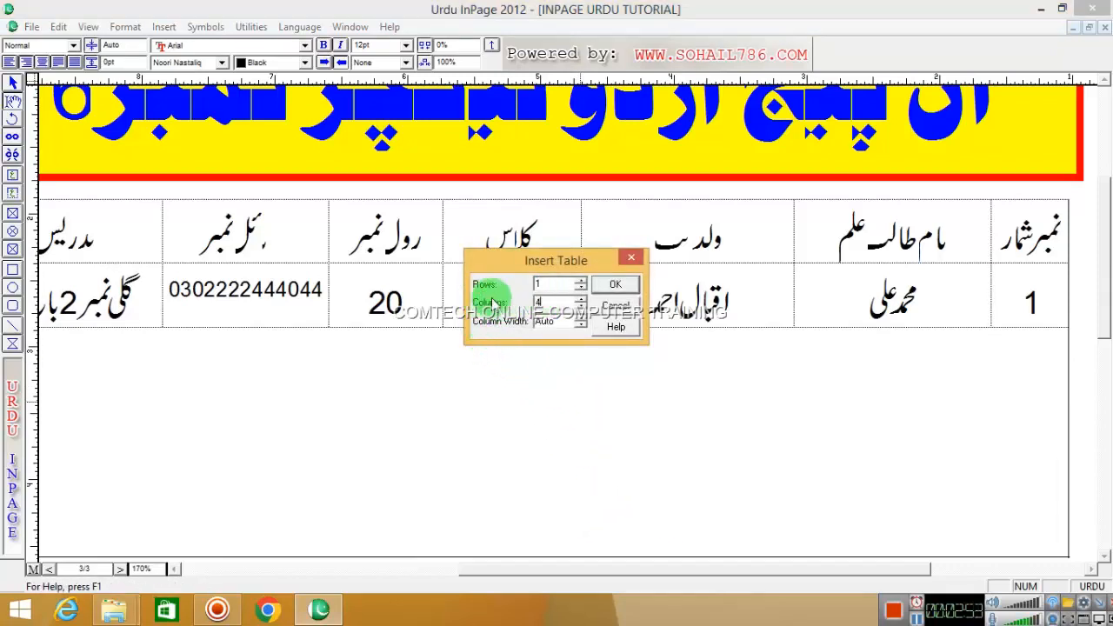
pyautogui.click(615, 286)
pyautogui.click(898, 383)
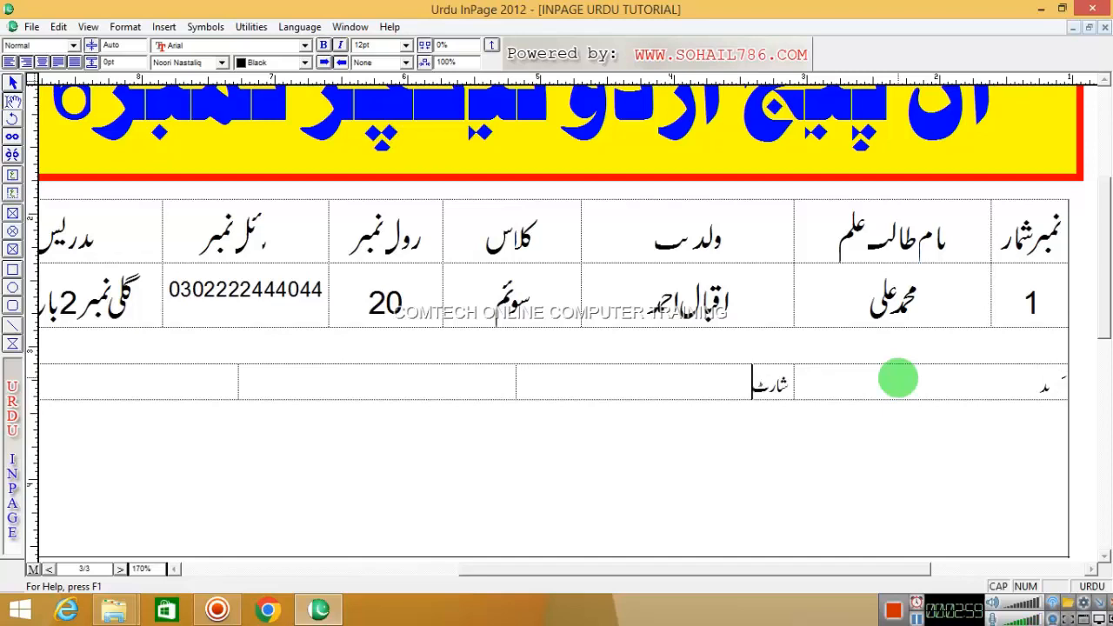
pyautogui.write('مد')
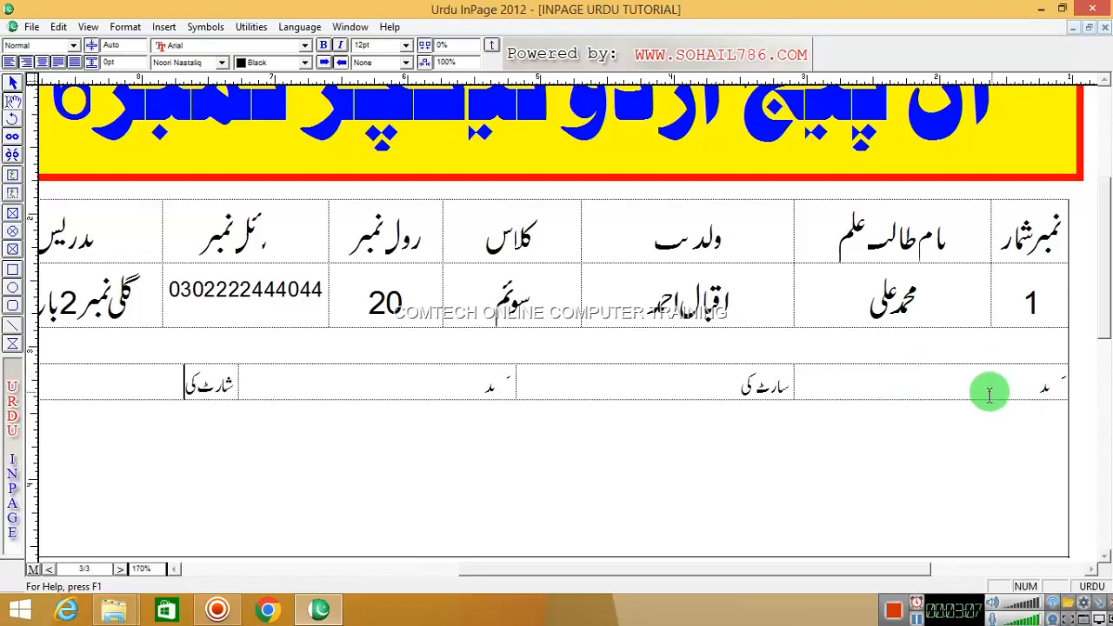
# - Enlarge the heading row's text to 28pt and centre it in each cell
pyautogui.moveTo(986, 390); pyautogui.dragTo(159, 405)
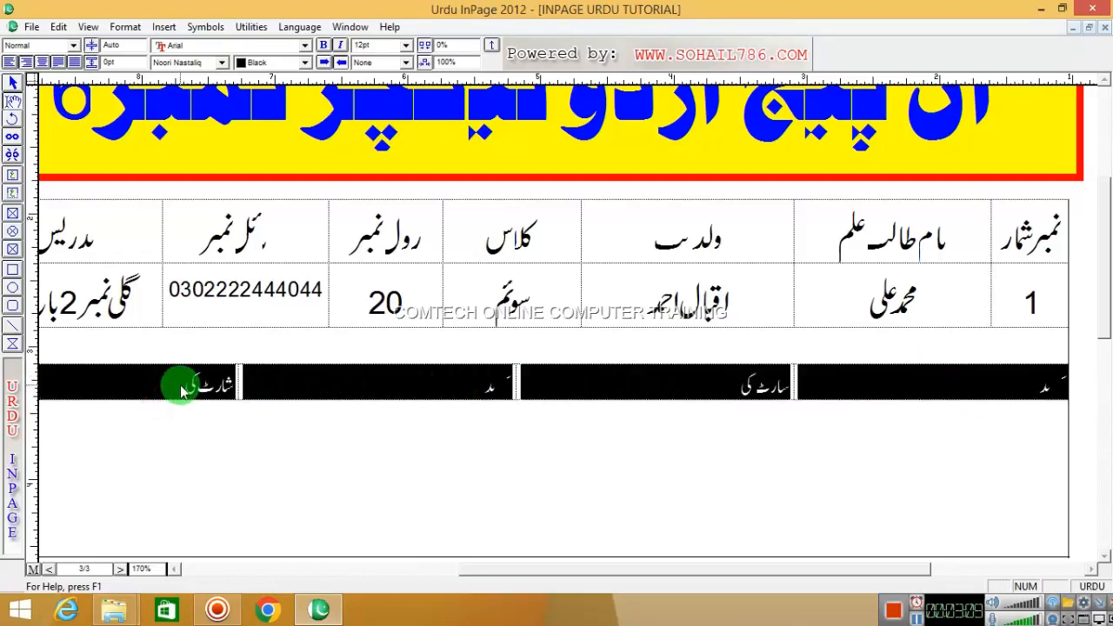
pyautogui.press('F12')
pyautogui.press('F12')
pyautogui.press('F12')
pyautogui.press('F12')
pyautogui.press('F12')
pyautogui.press('F12')
pyautogui.press('F12')
pyautogui.press('F12')
pyautogui.press('F12')
pyautogui.press('F12')
pyautogui.press('F12')
pyautogui.press('F12')
pyautogui.press('F12')
pyautogui.press('F12')
pyautogui.press('F12')
pyautogui.press('F12')
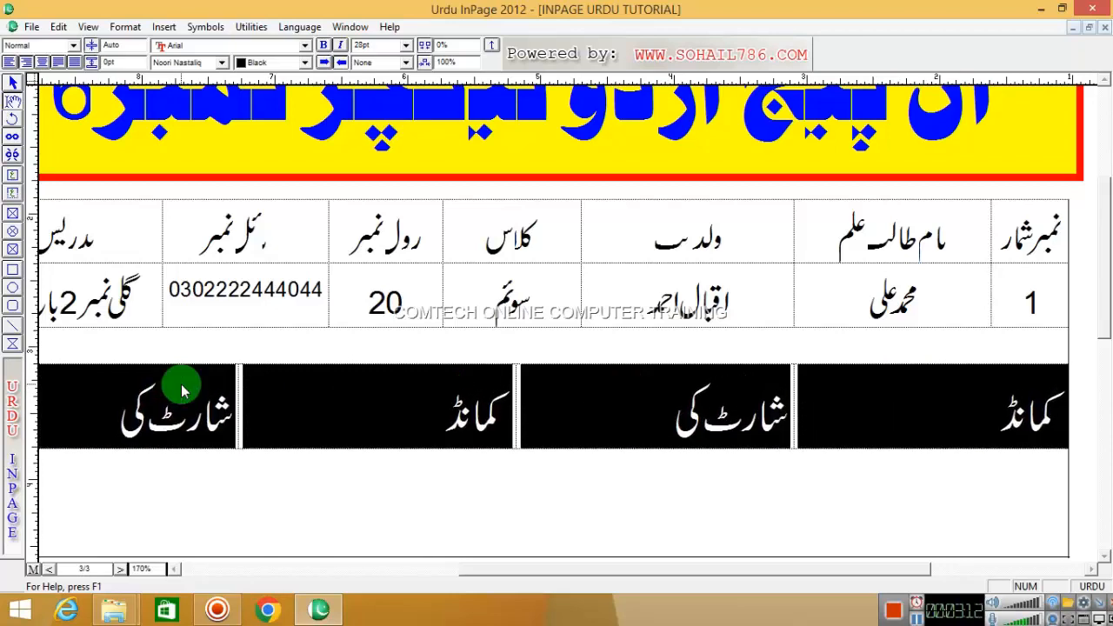
pyautogui.click(42, 62)
pyautogui.click(830, 413)
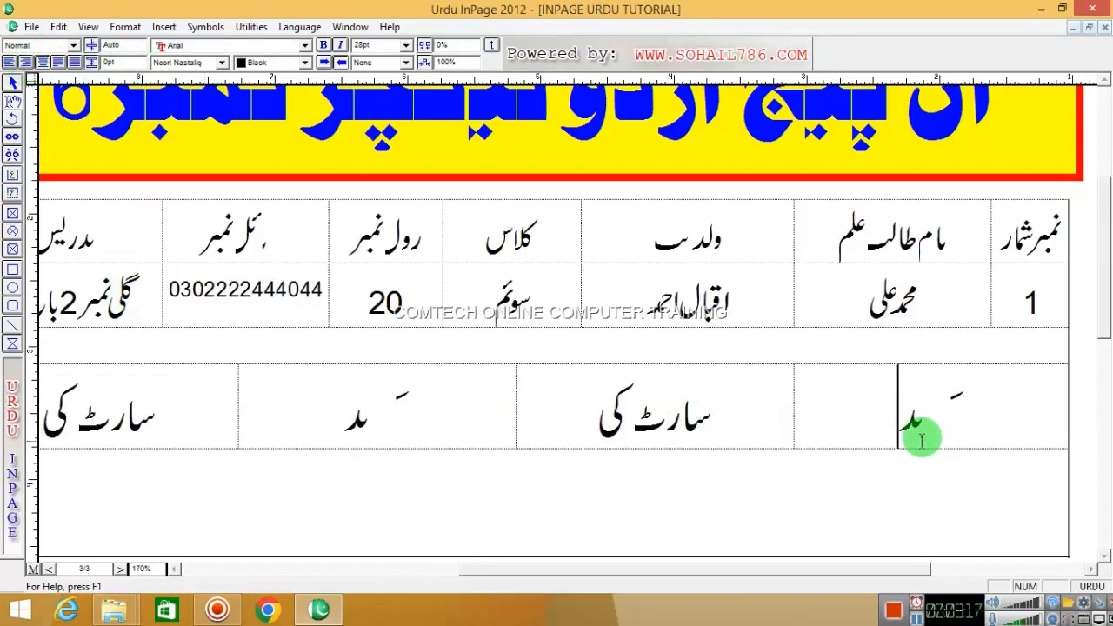
pyautogui.rightClick(732, 387)
pyautogui.moveTo(746, 392)
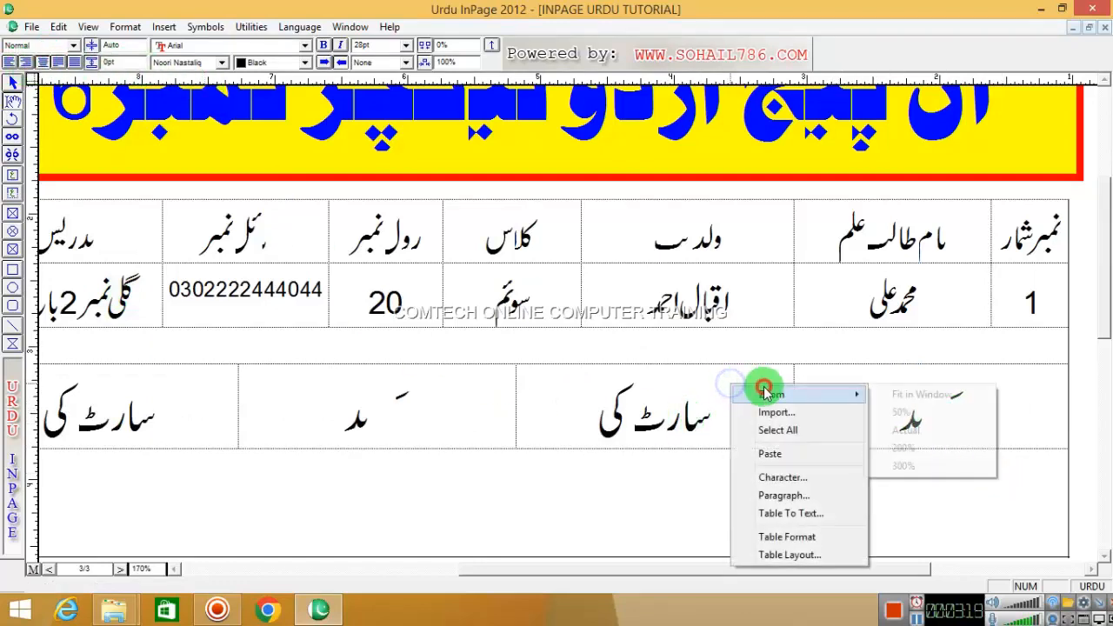
pyautogui.click(905, 432)
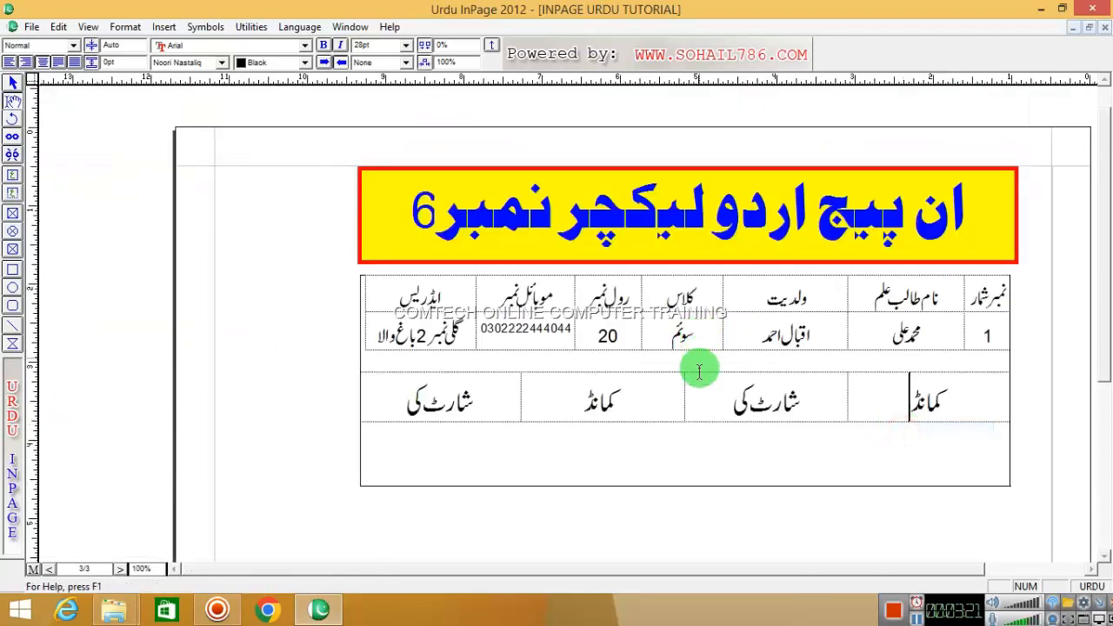
# - Add a second row to the command table with the command نئی فائل کھولنا
pyautogui.rightClick(701, 381)
pyautogui.moveTo(809, 399)
pyautogui.click(899, 445)
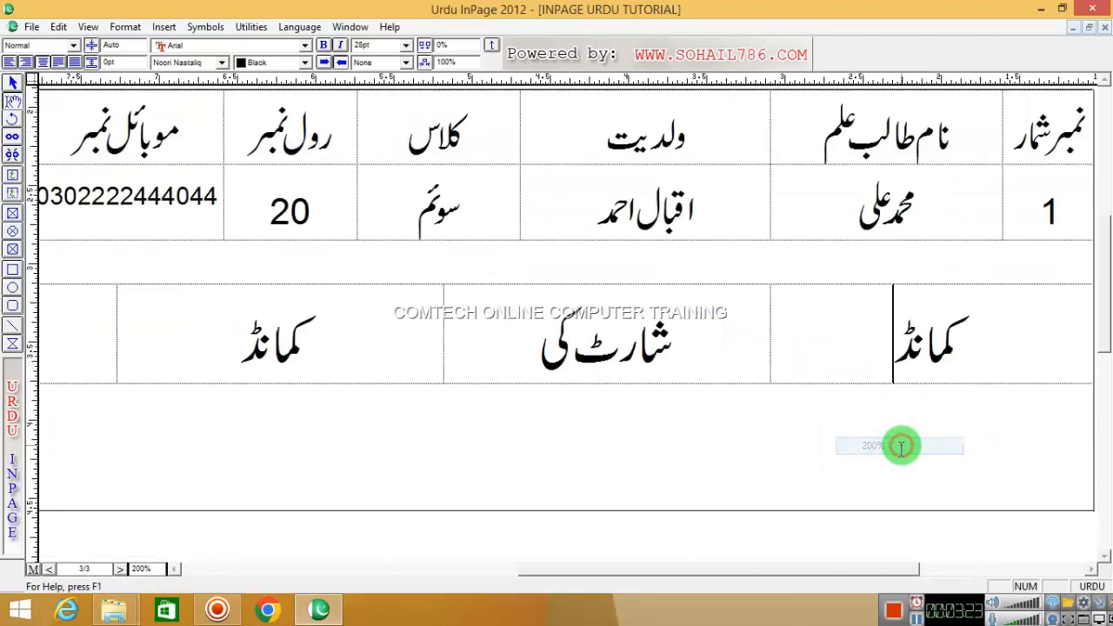
pyautogui.press('Tab')
pyautogui.press('Tab')
pyautogui.press('Tab')
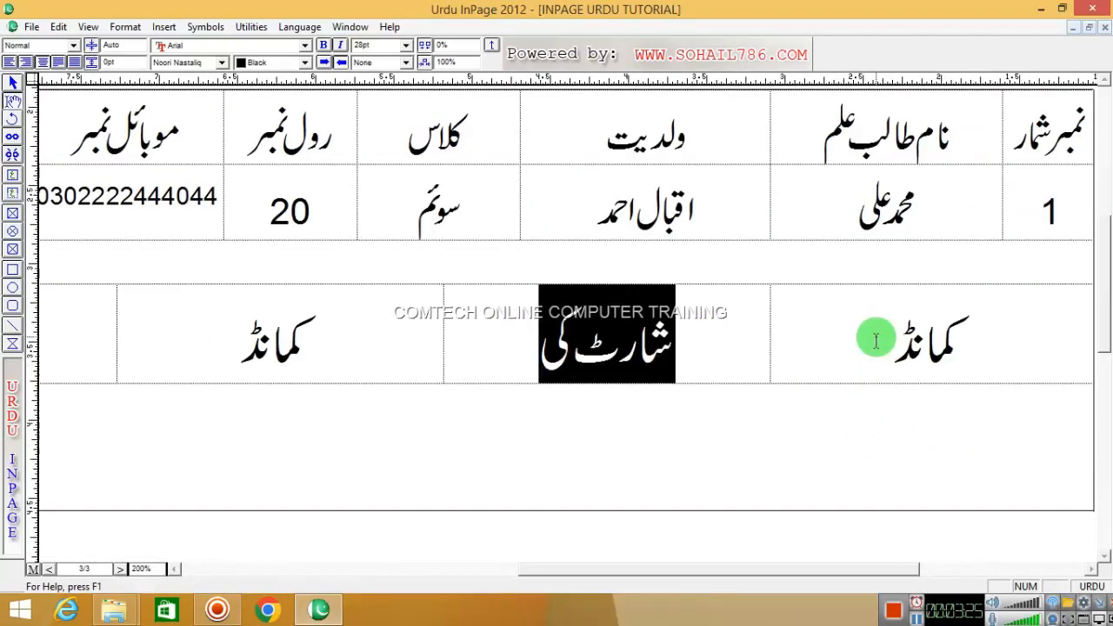
pyautogui.press('Tab')
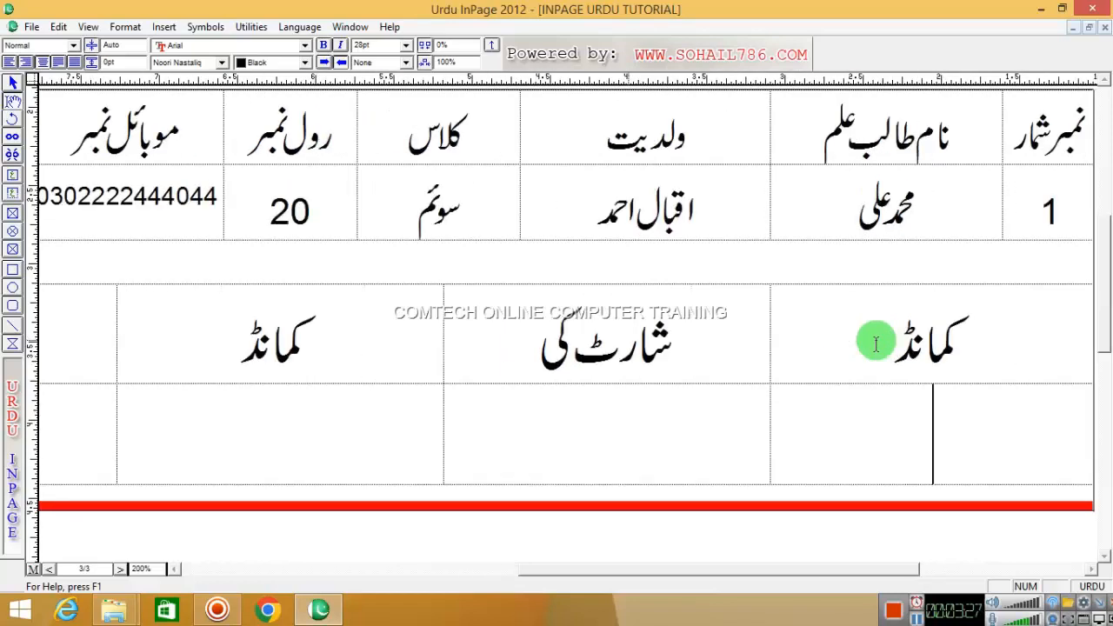
pyautogui.write('ن')
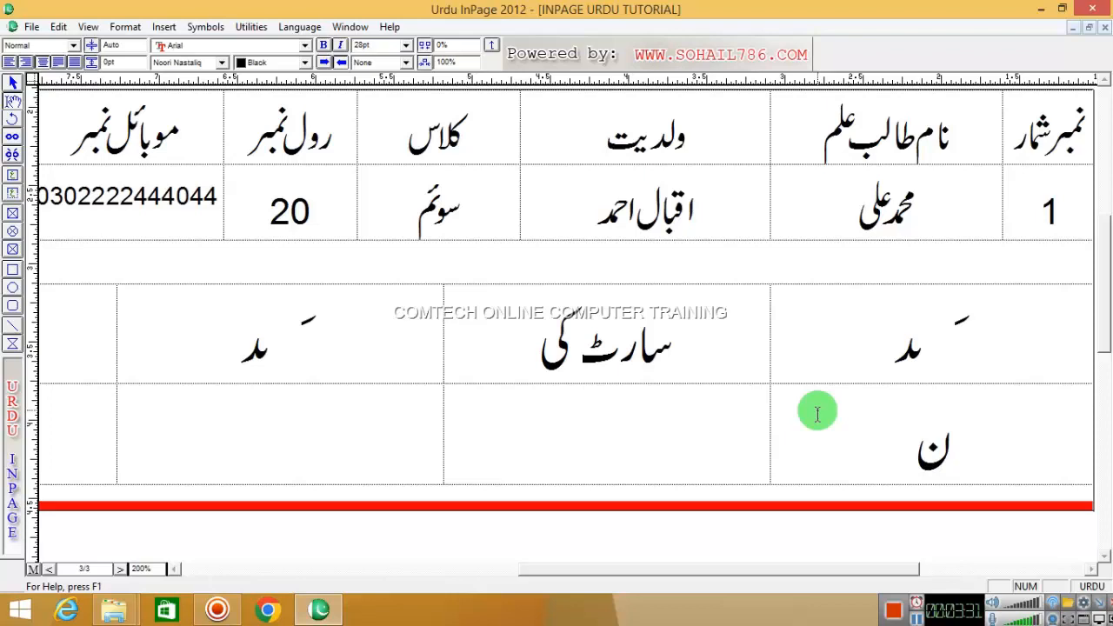
pyautogui.write('ئیف')
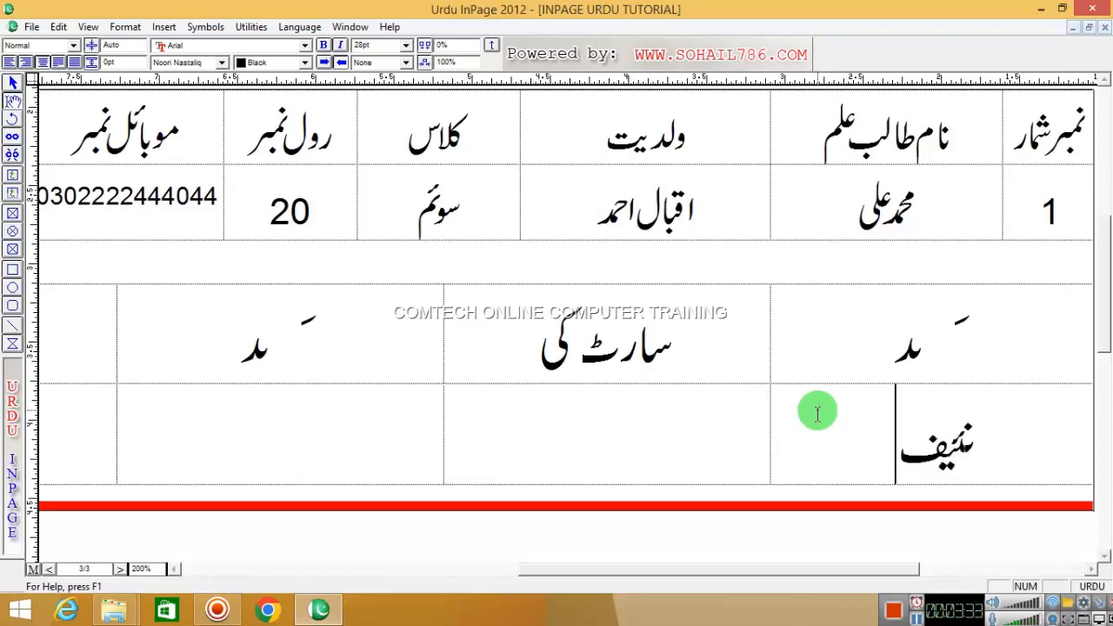
pyautogui.press('BackSpace')
pyautogui.write('فائل کھو')
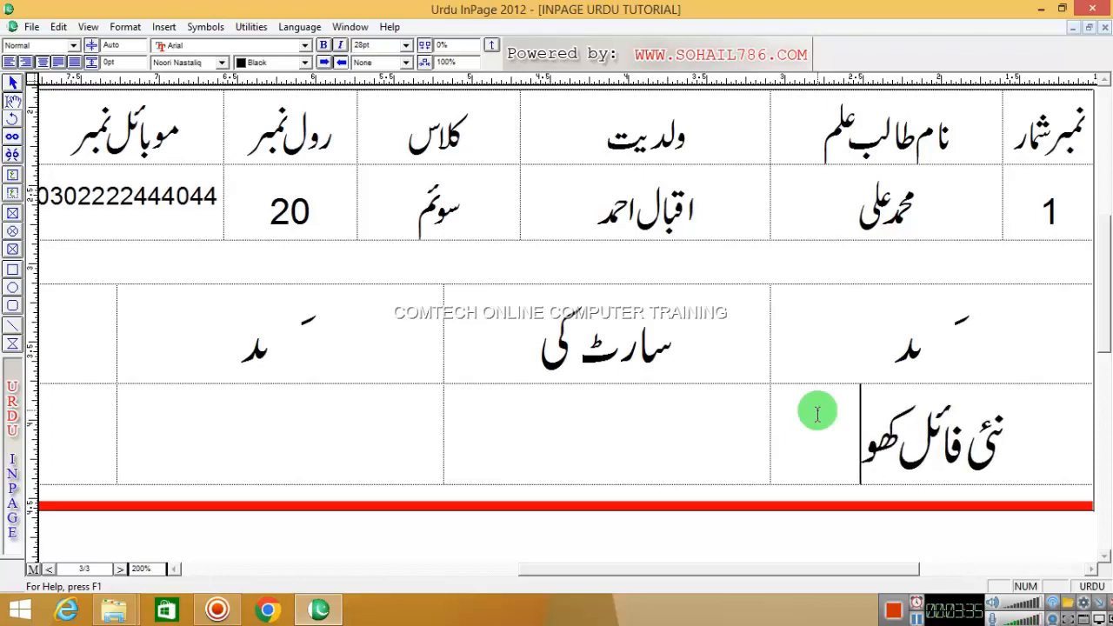
pyautogui.write('لنا')
pyautogui.press('Tab')
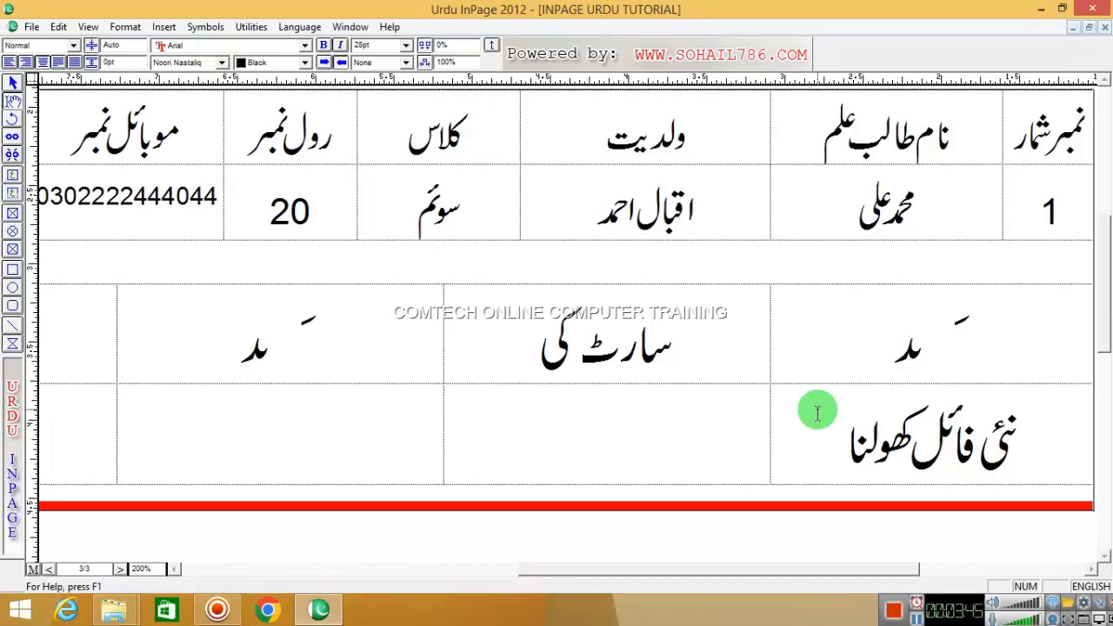
# - Enter the shortcut CTRL+N in English capitals beside the new-file command
pyautogui.hotkey('ctrl', 'space')
pyautogui.hotkey('ctrl', 'space')
pyautogui.press('capslock')
pyautogui.write('CTRL+')
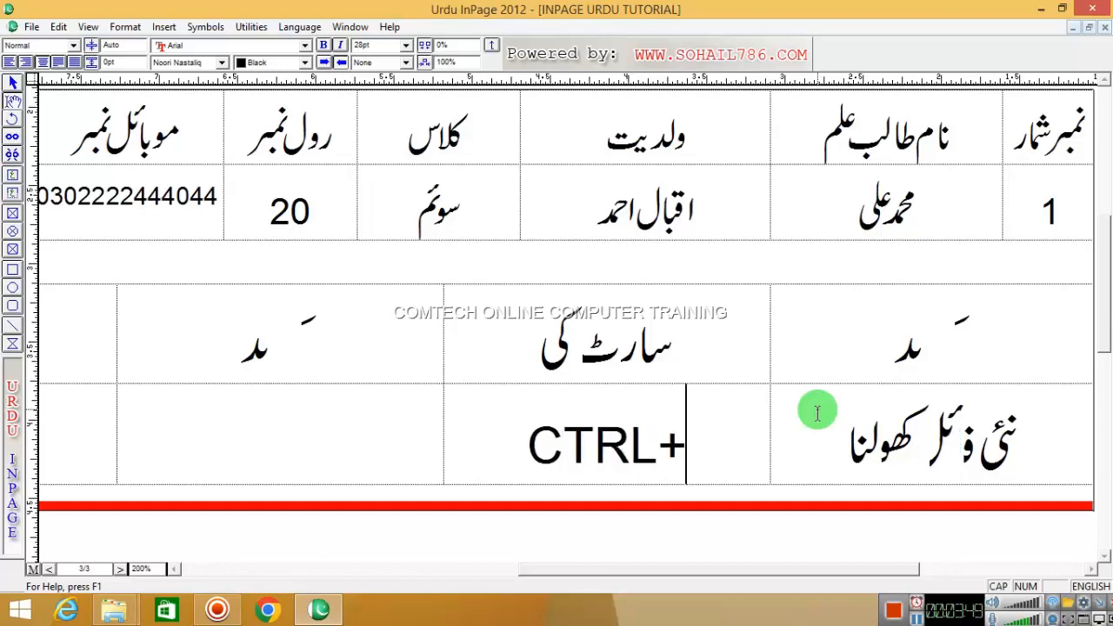
pyautogui.write('N')
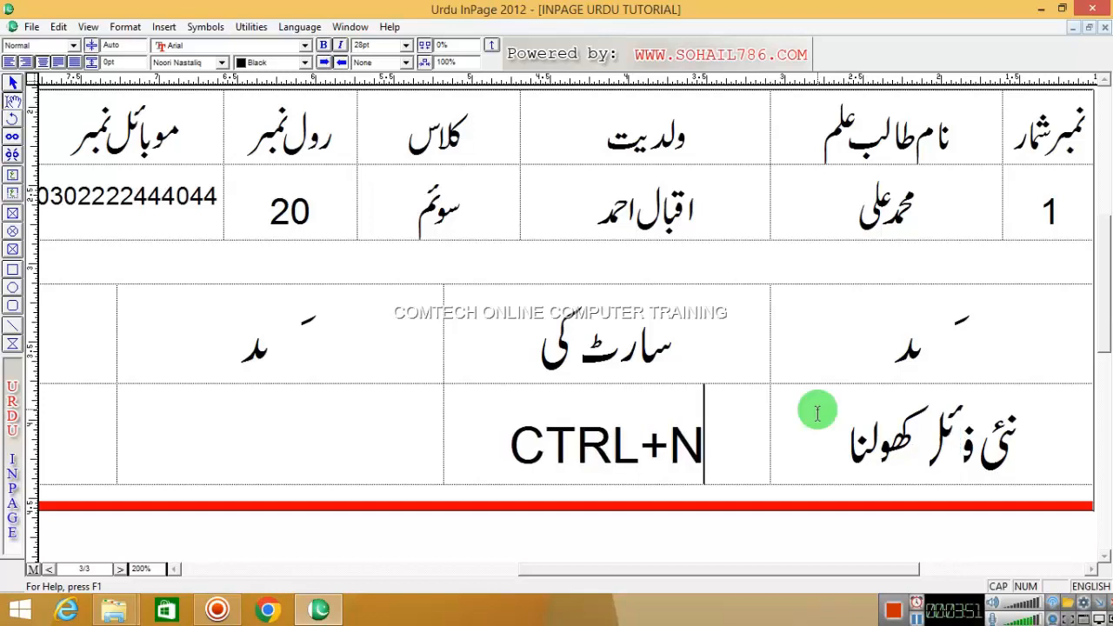
pyautogui.press('Tab')
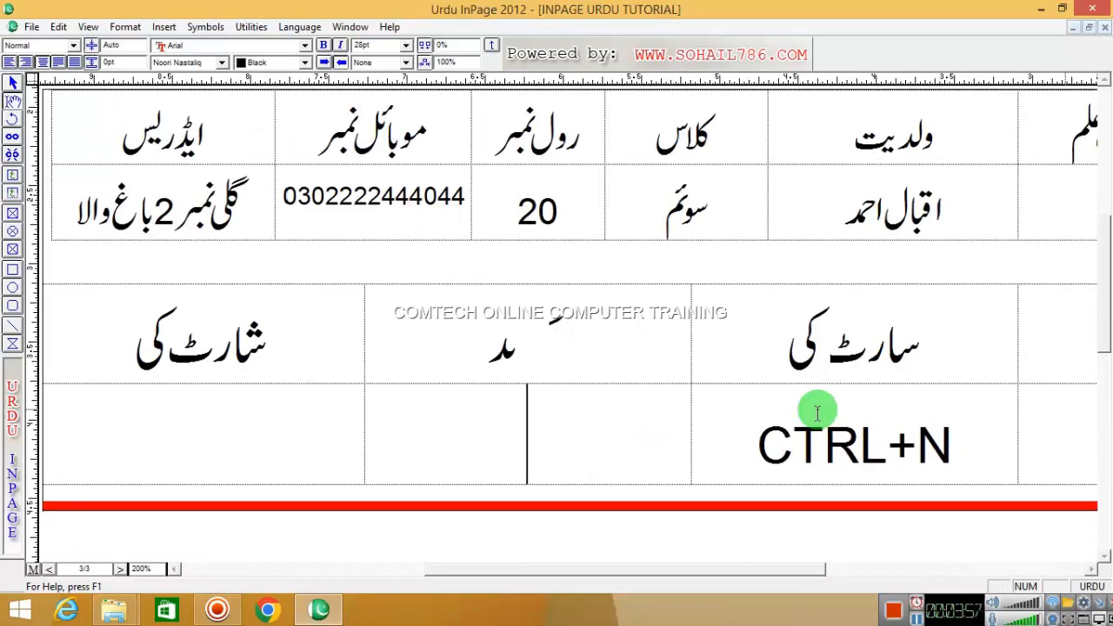
# - Enter the command فائل کو بند کرنا with its shortcut CTRL+F4, then view at actual size
pyautogui.write('فائل')
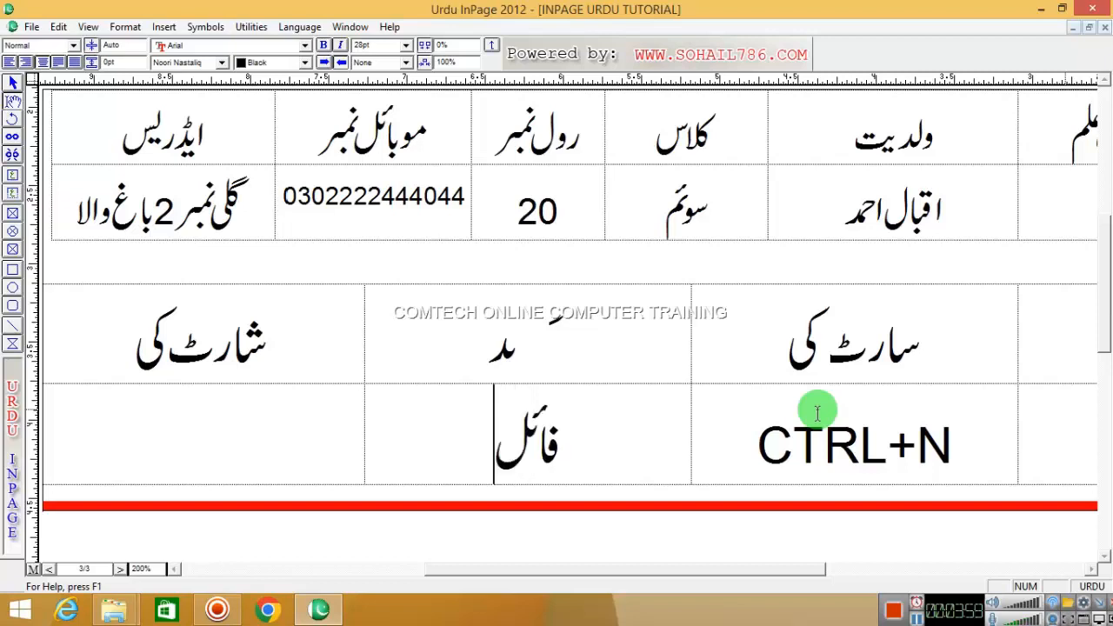
pyautogui.write(' کو بند کرنا')
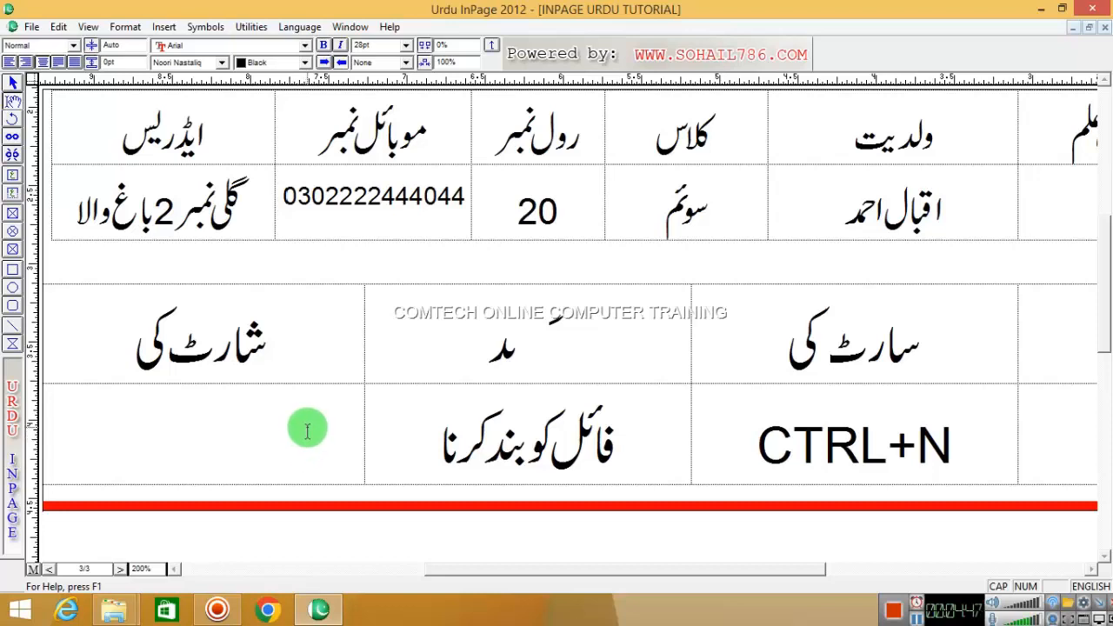
pyautogui.write('CTL')
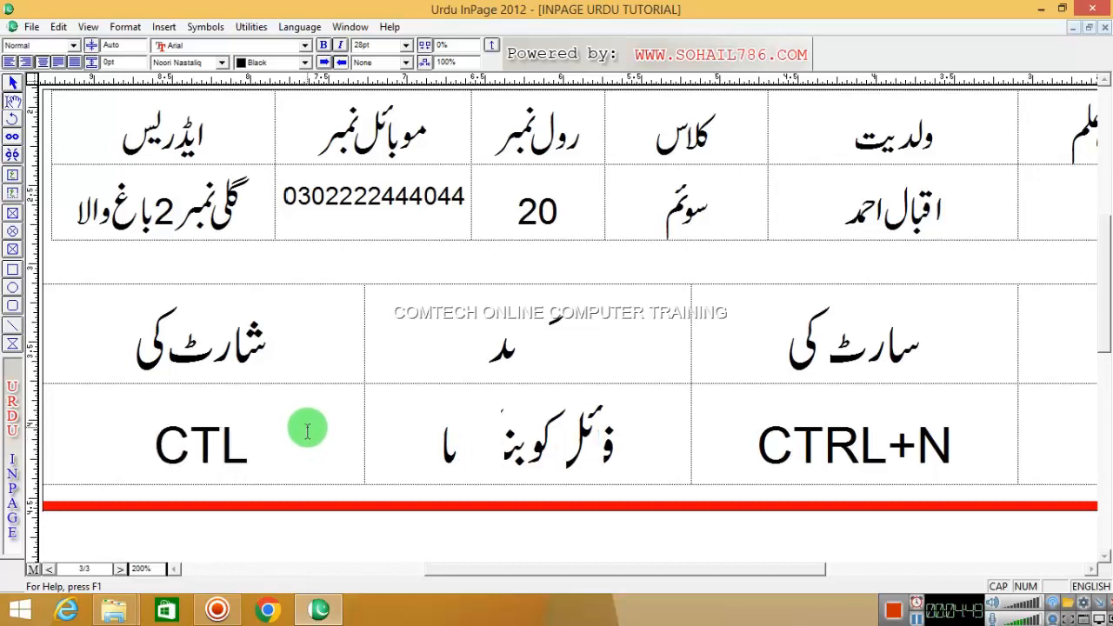
pyautogui.press('BackSpace')
pyautogui.write('RL+F4')
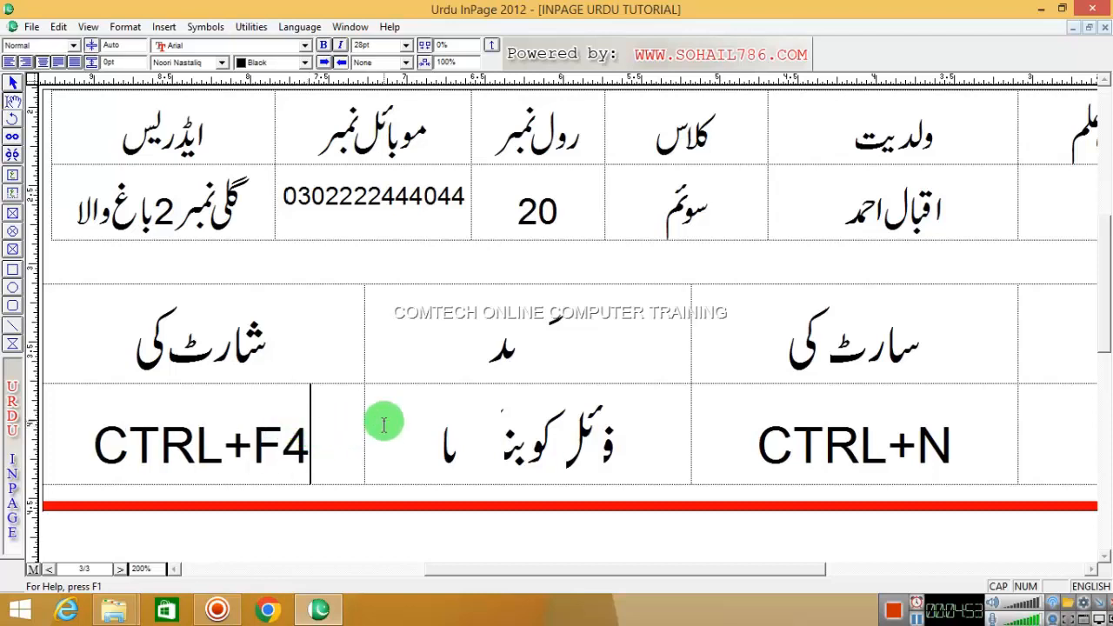
pyautogui.rightClick(432, 271)
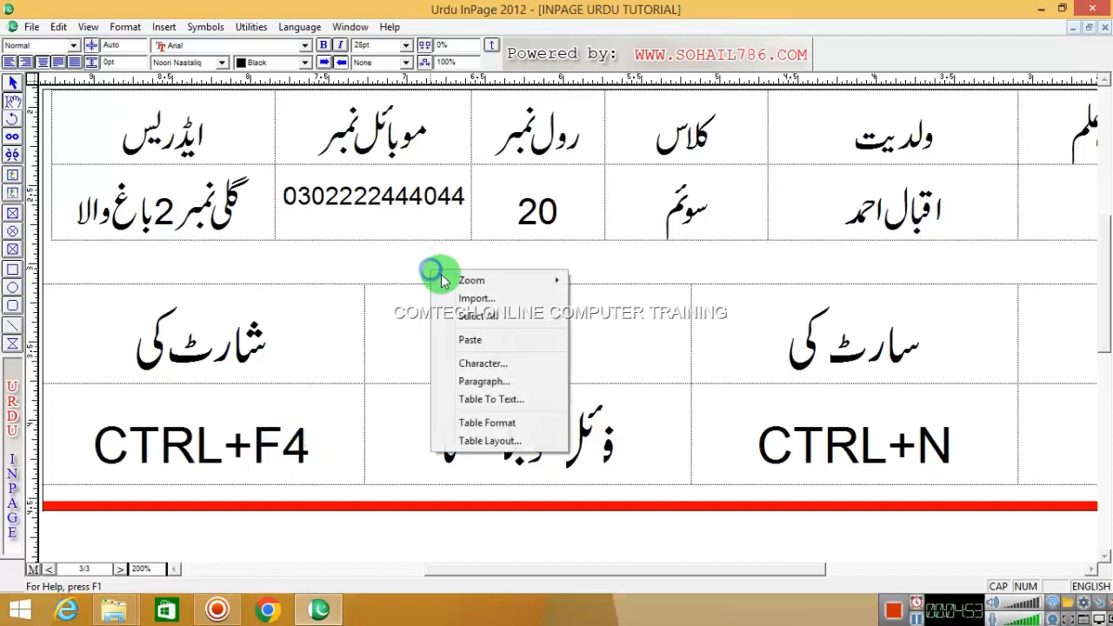
pyautogui.moveTo(545, 282)
pyautogui.click(584, 316)
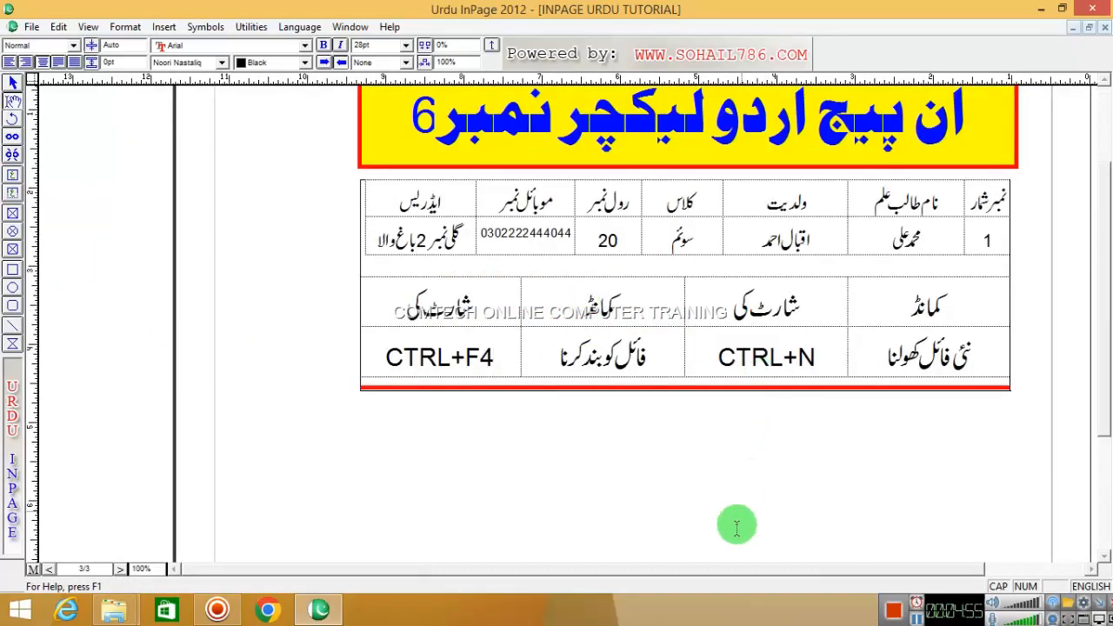
# - Open and close Page Setup, then start and cancel a new landscape document
pyautogui.moveTo(721, 571); pyautogui.dragTo(869, 569)
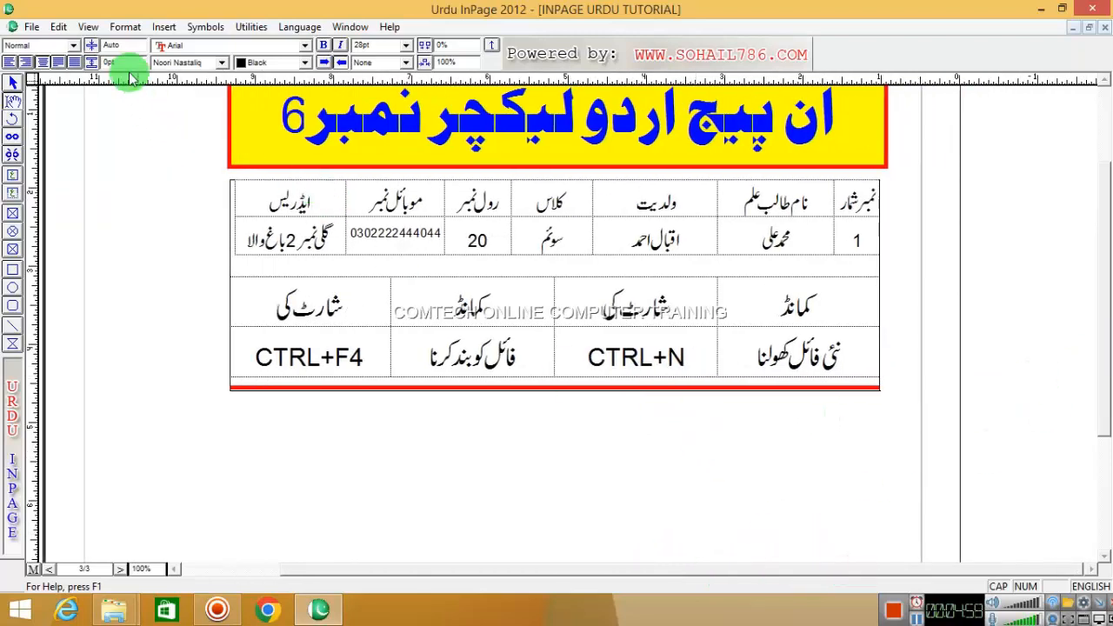
pyautogui.click(125, 27)
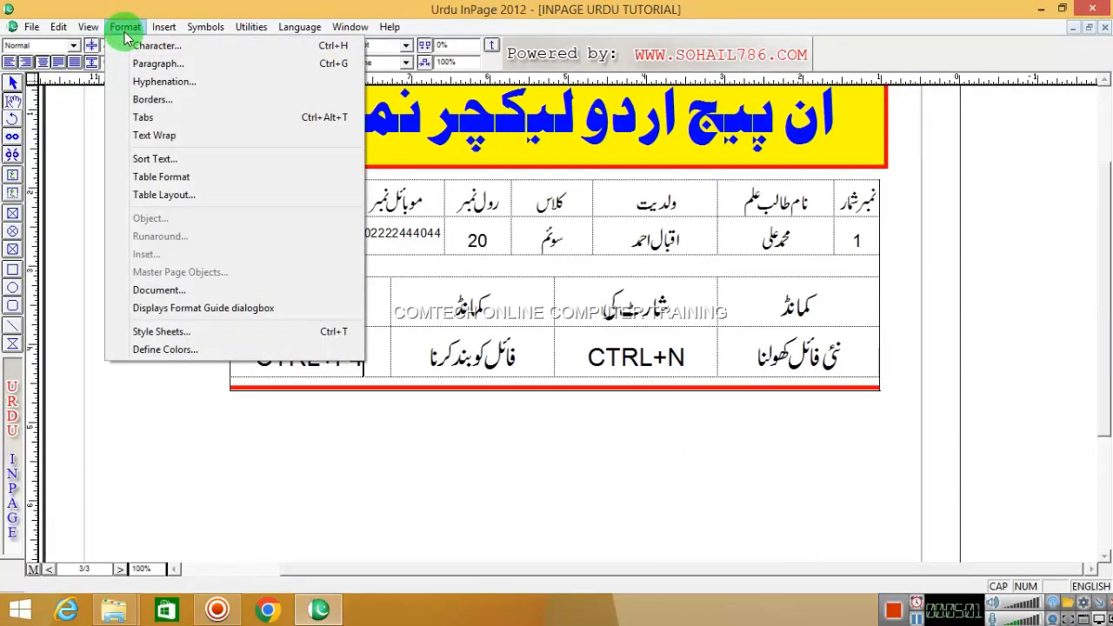
pyautogui.click(155, 290)
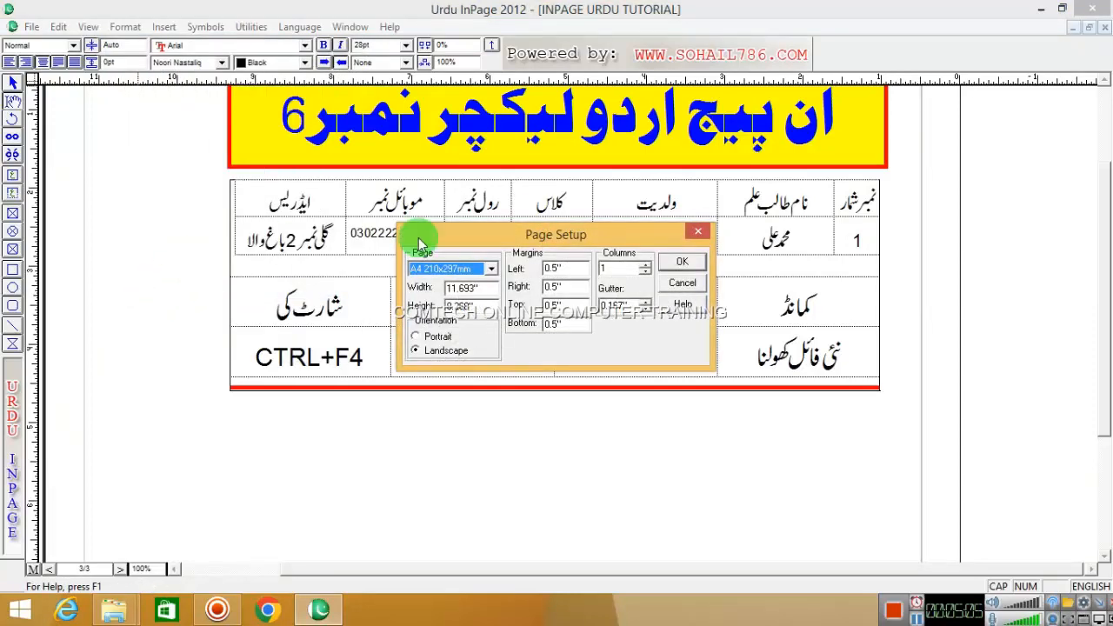
pyautogui.click(677, 287)
pyautogui.click(31, 27)
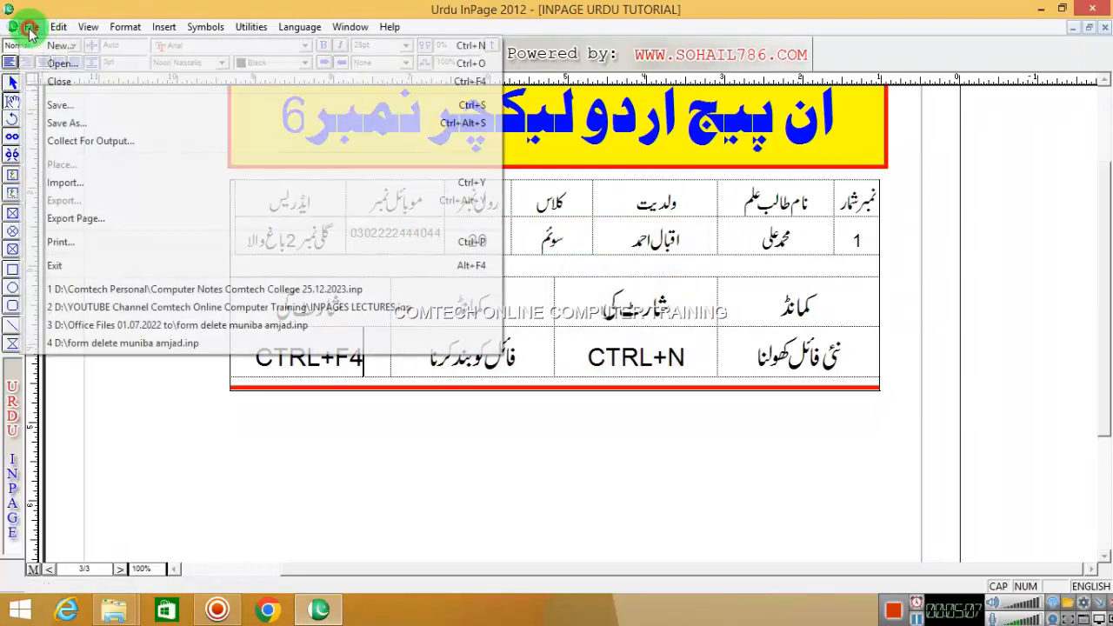
pyautogui.click(60, 46)
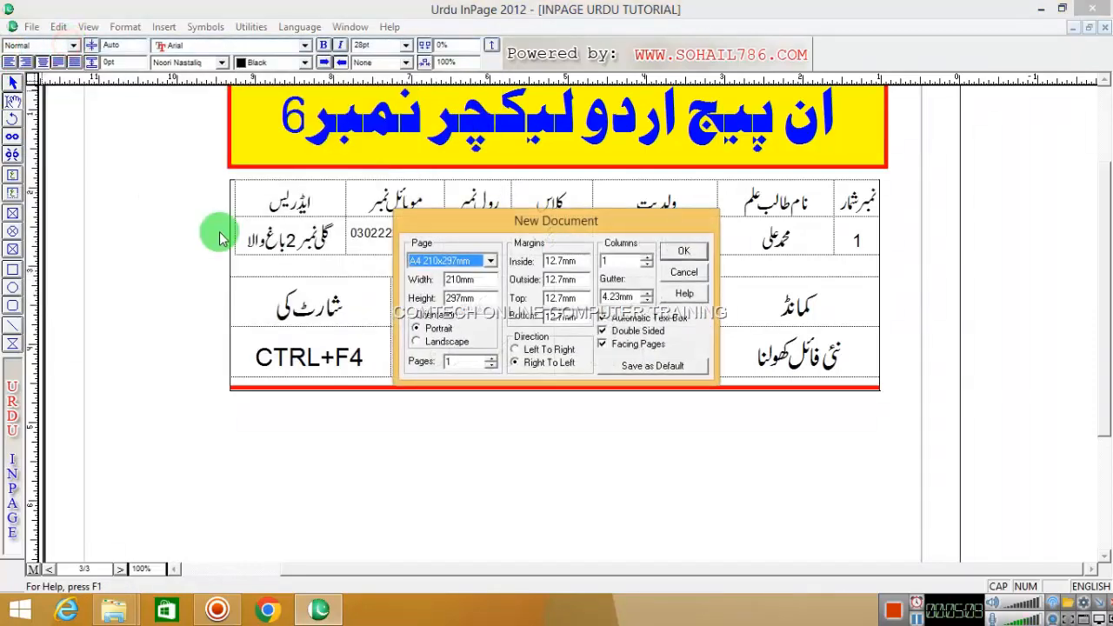
pyautogui.click(432, 339)
pyautogui.click(684, 271)
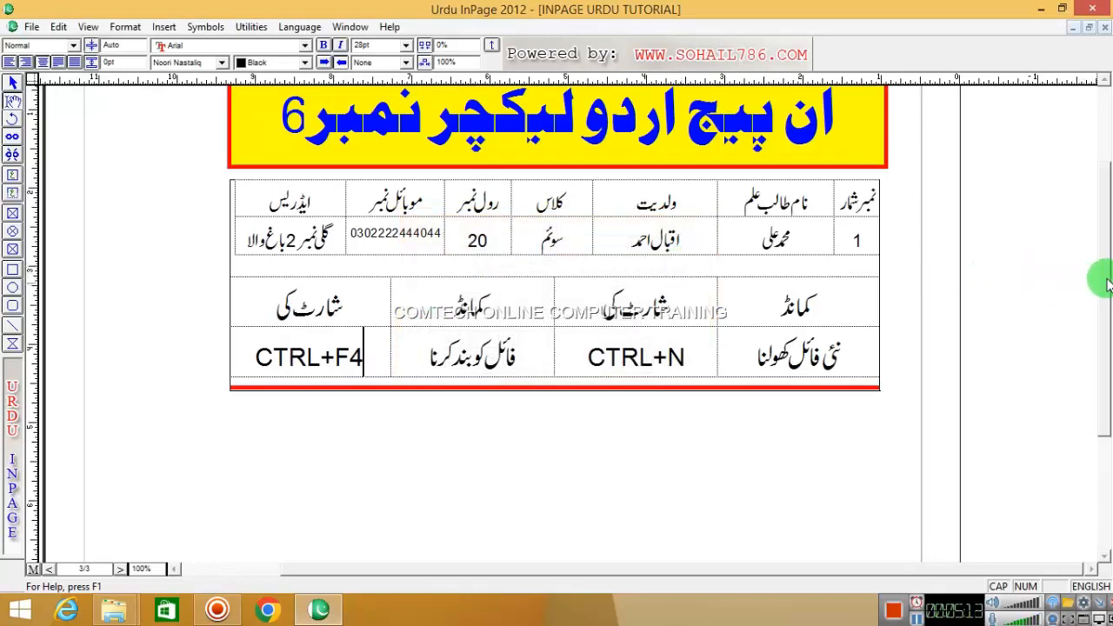
# - Reopen Format > Document and set the A4 page orientation to portrait
pyautogui.moveTo(1106, 278); pyautogui.dragTo(1092, 237)
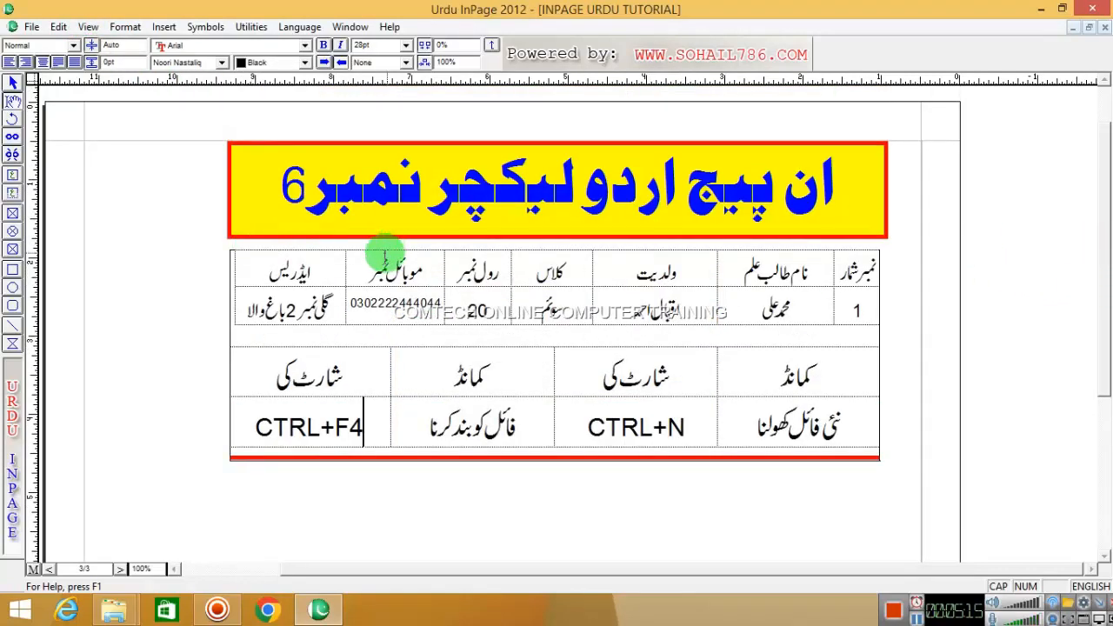
pyautogui.click(387, 189)
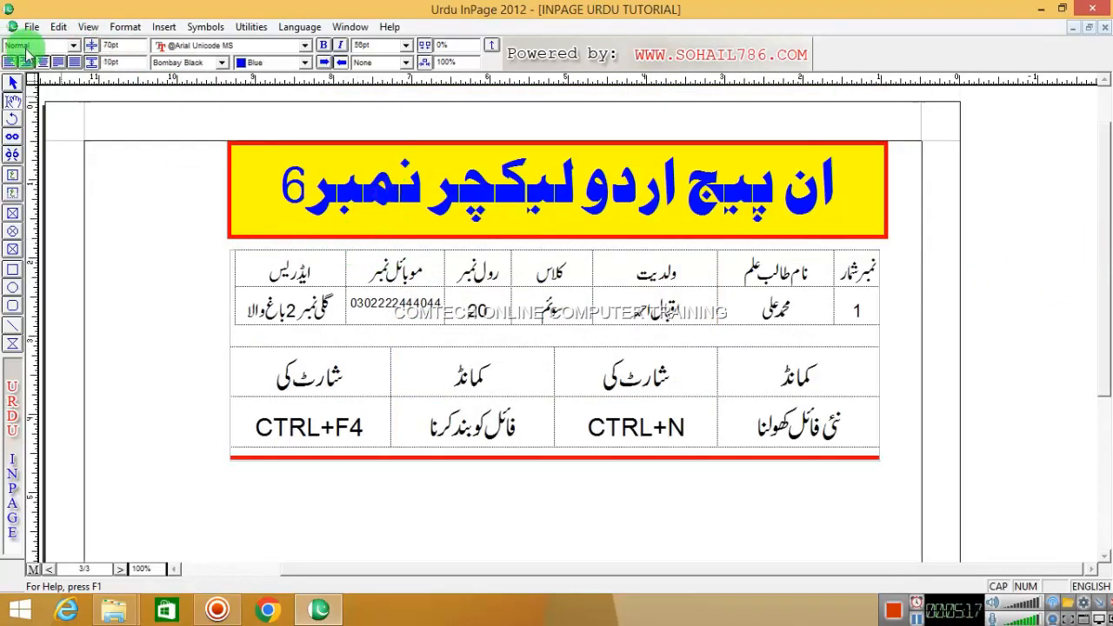
pyautogui.click(123, 26)
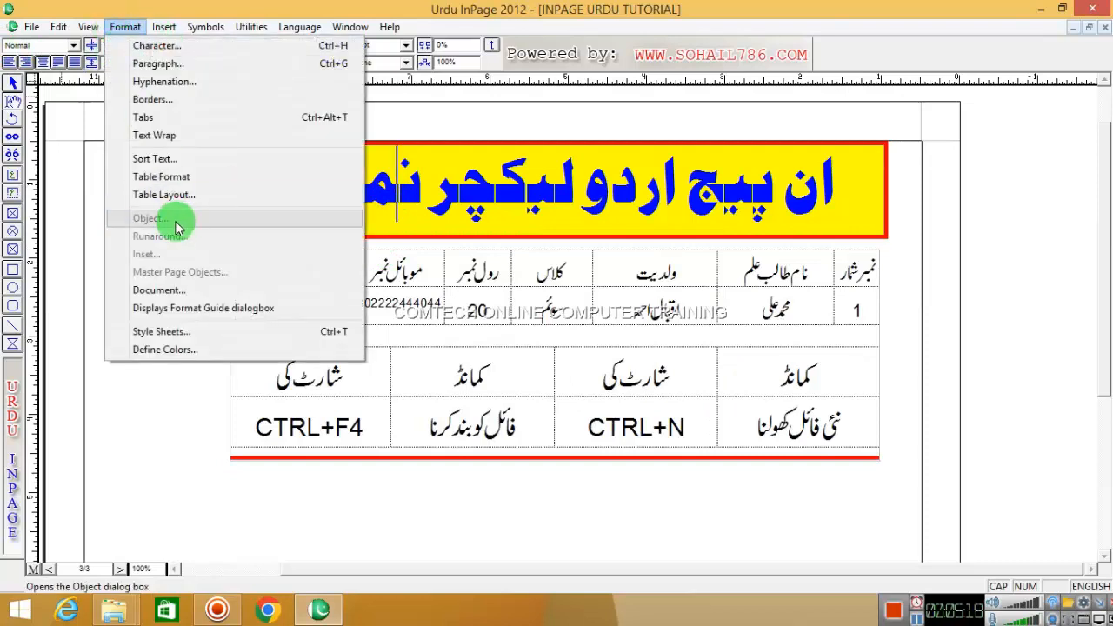
pyautogui.click(163, 291)
pyautogui.click(437, 352)
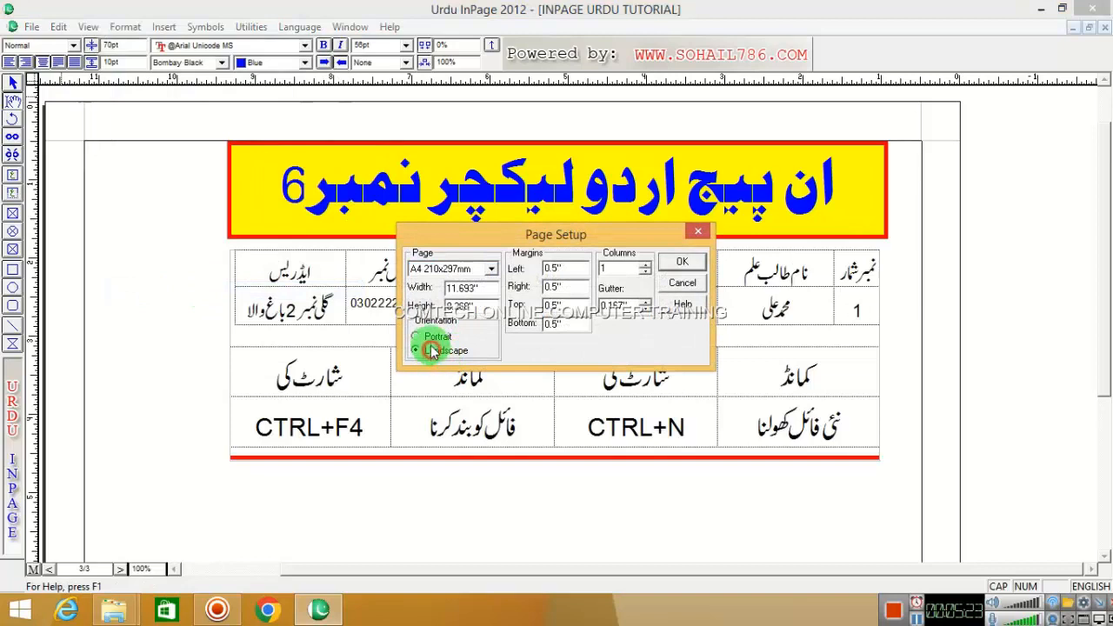
pyautogui.click(431, 338)
pyautogui.click(431, 351)
pyautogui.click(433, 337)
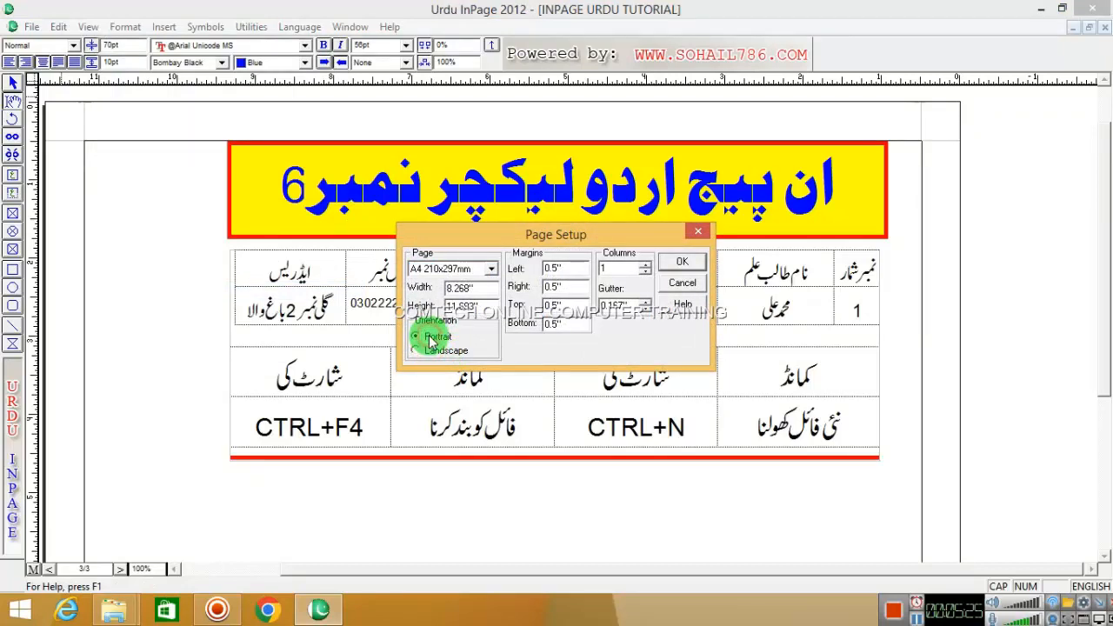
# - Apply the portrait page setup and view page 3 at 50%
pyautogui.click(682, 261)
pyautogui.rightClick(501, 200)
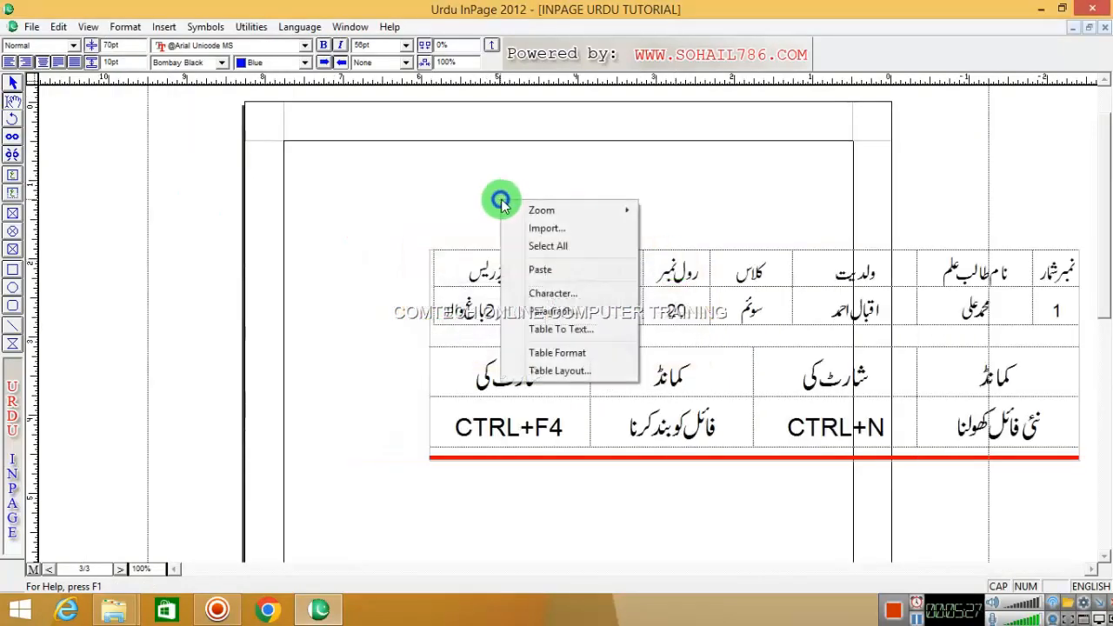
pyautogui.moveTo(627, 216)
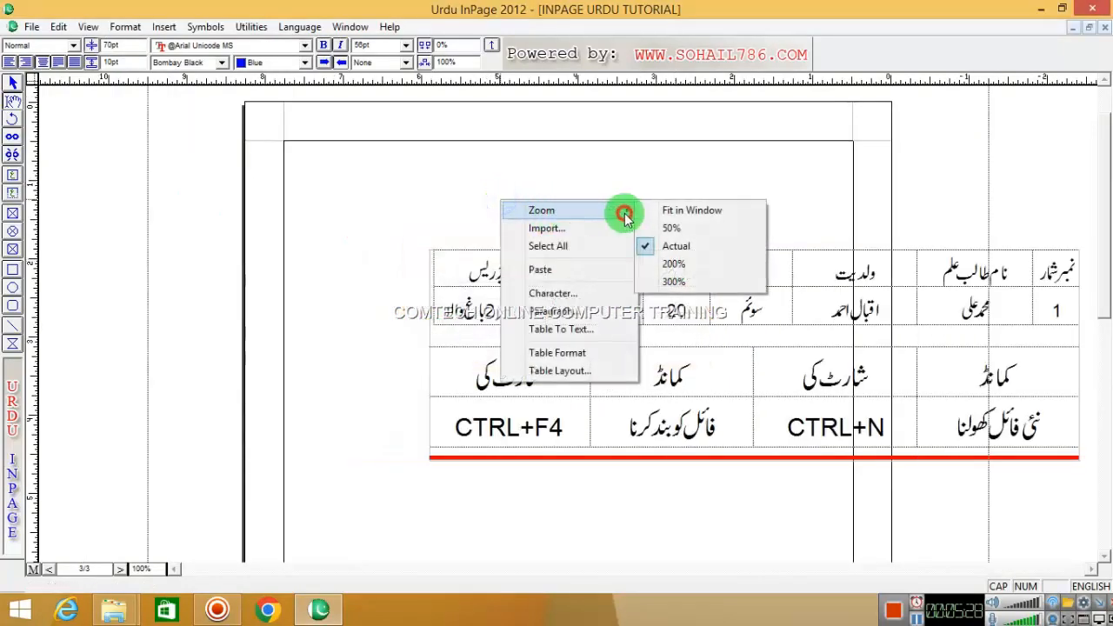
pyautogui.click(687, 227)
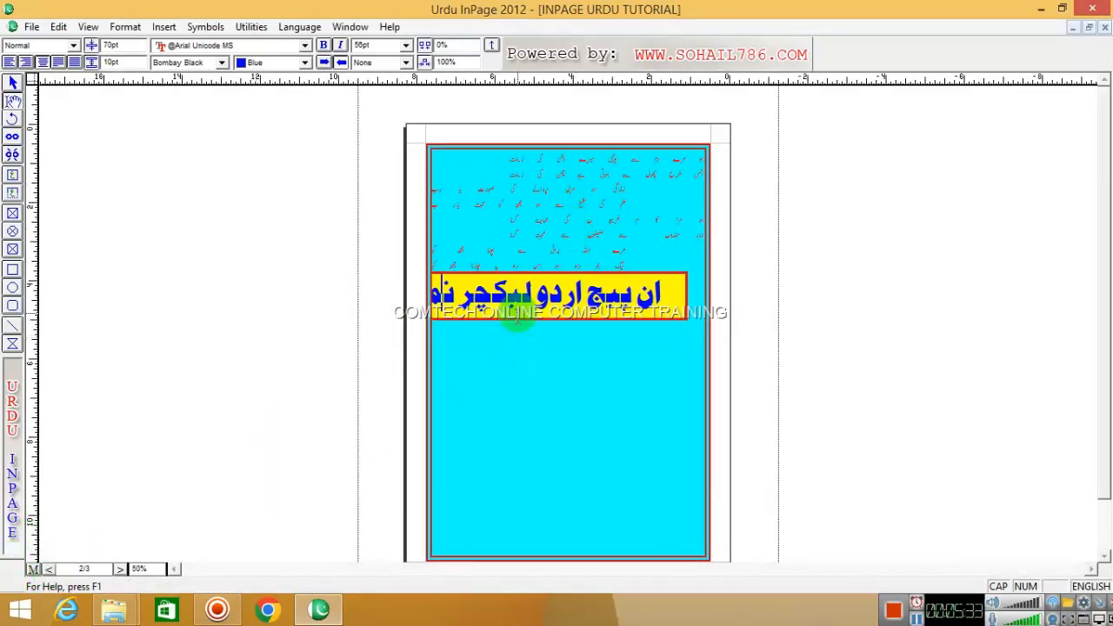
pyautogui.click(49, 569)
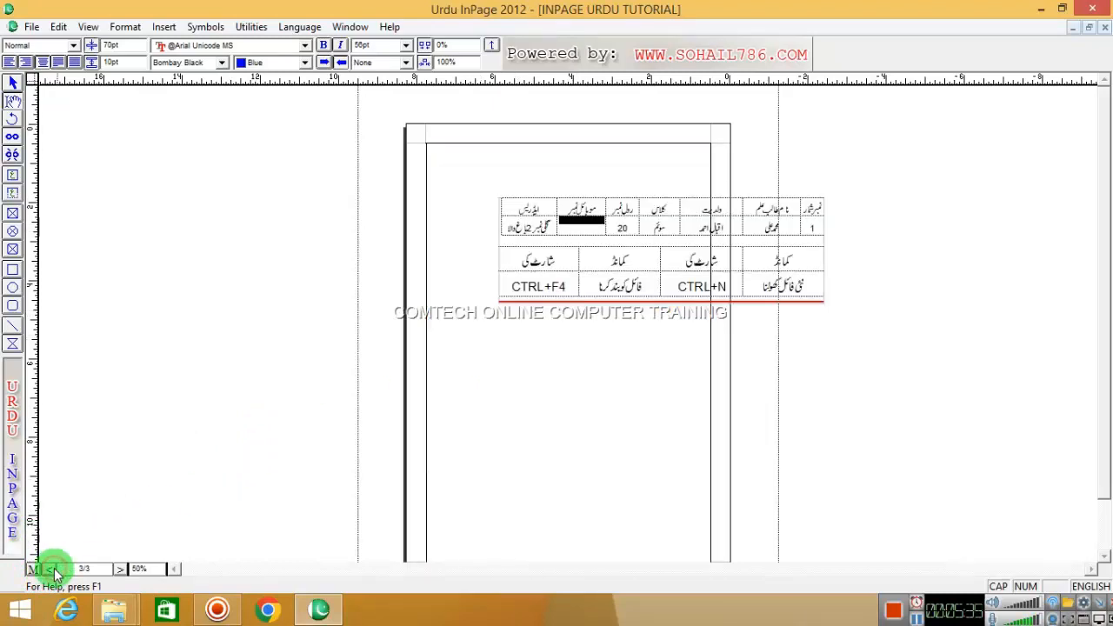
# - Move the tables box into place and narrow it to fit the portrait margins
pyautogui.click(15, 87)
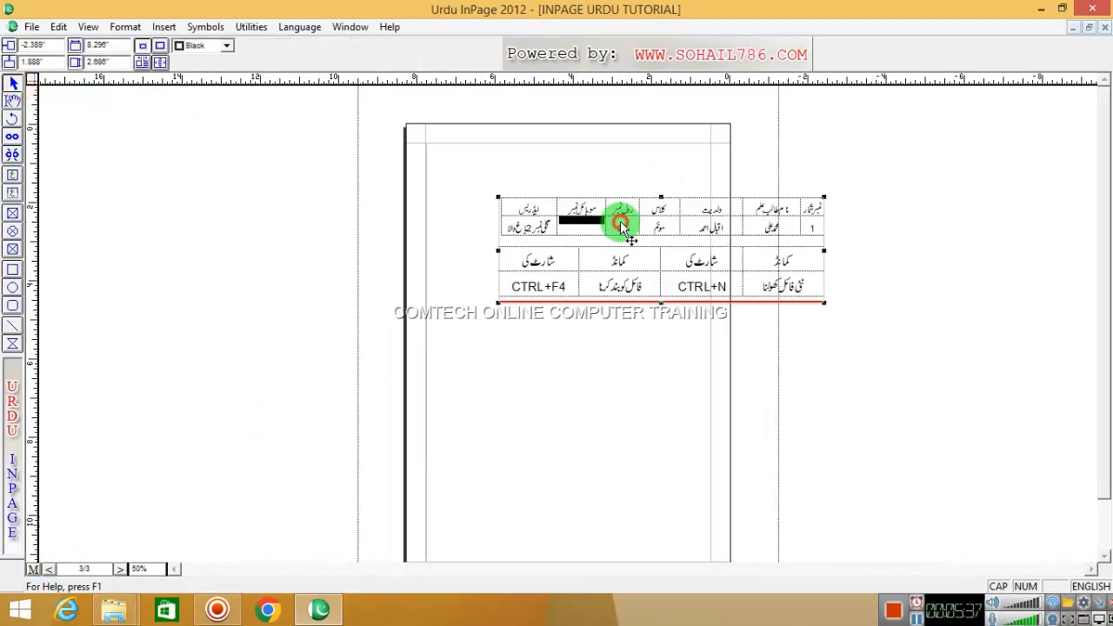
pyautogui.moveTo(617, 218); pyautogui.dragTo(532, 218)
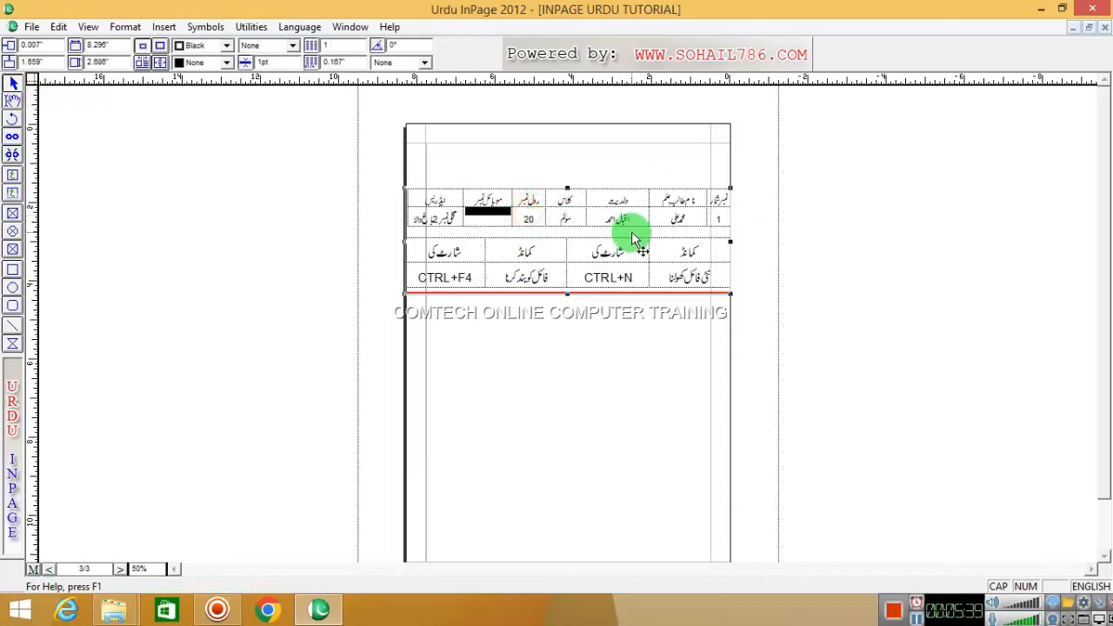
pyautogui.moveTo(723, 241); pyautogui.dragTo(591, 251)
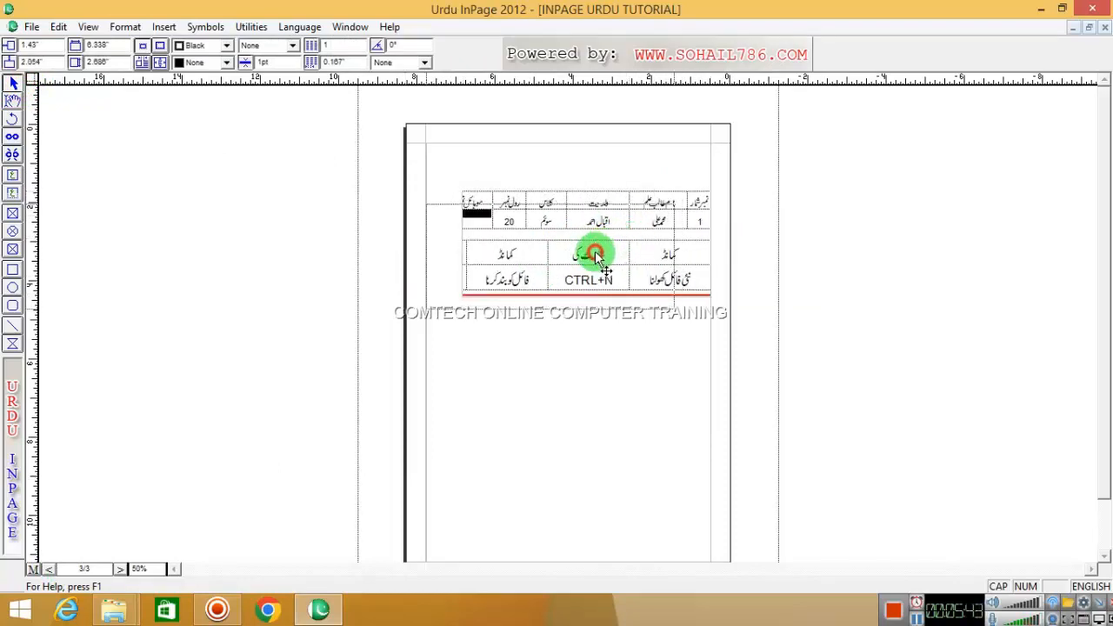
pyautogui.rightClick(504, 185)
pyautogui.moveTo(541, 192)
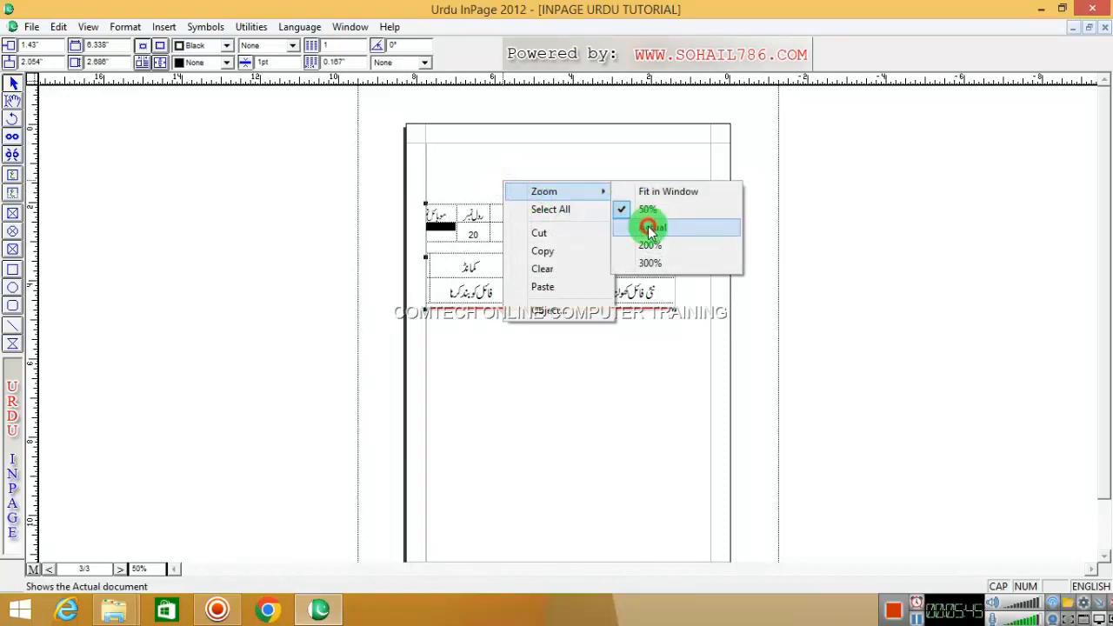
pyautogui.click(650, 227)
pyautogui.moveTo(541, 287); pyautogui.dragTo(589, 236)
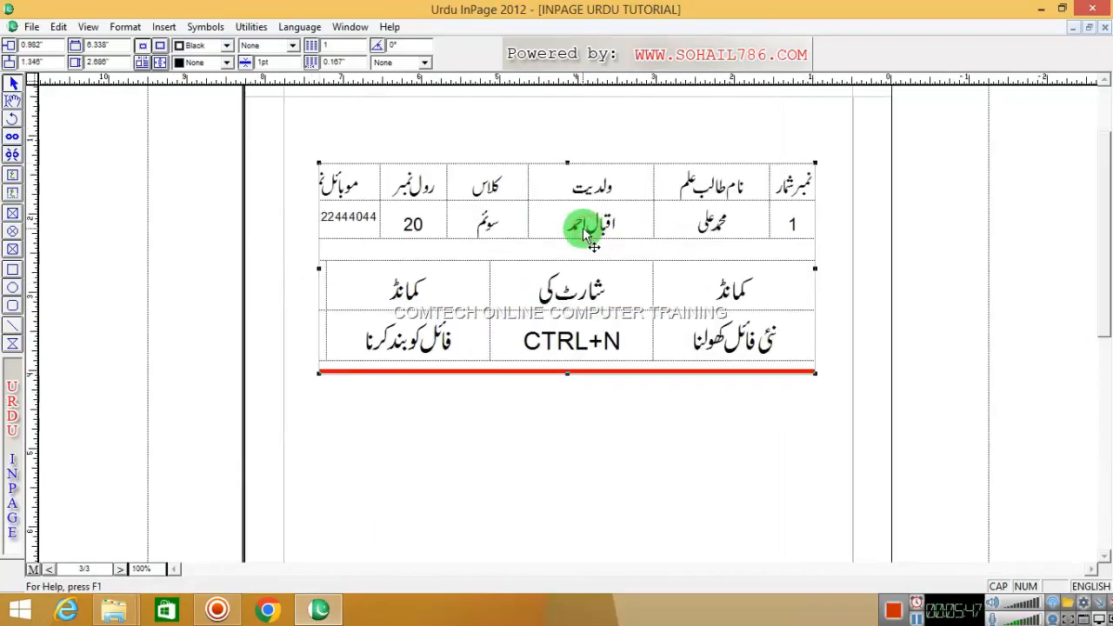
# - Select all the table cells and set their text to 18pt
pyautogui.click(11, 120)
pyautogui.click(361, 198)
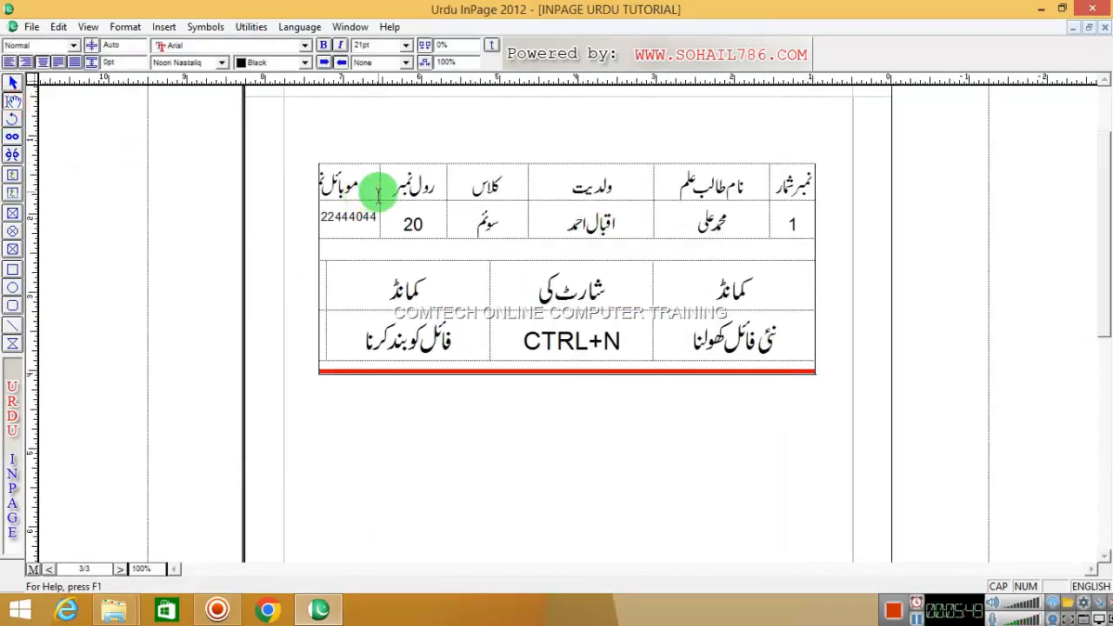
pyautogui.moveTo(785, 182); pyautogui.dragTo(365, 338)
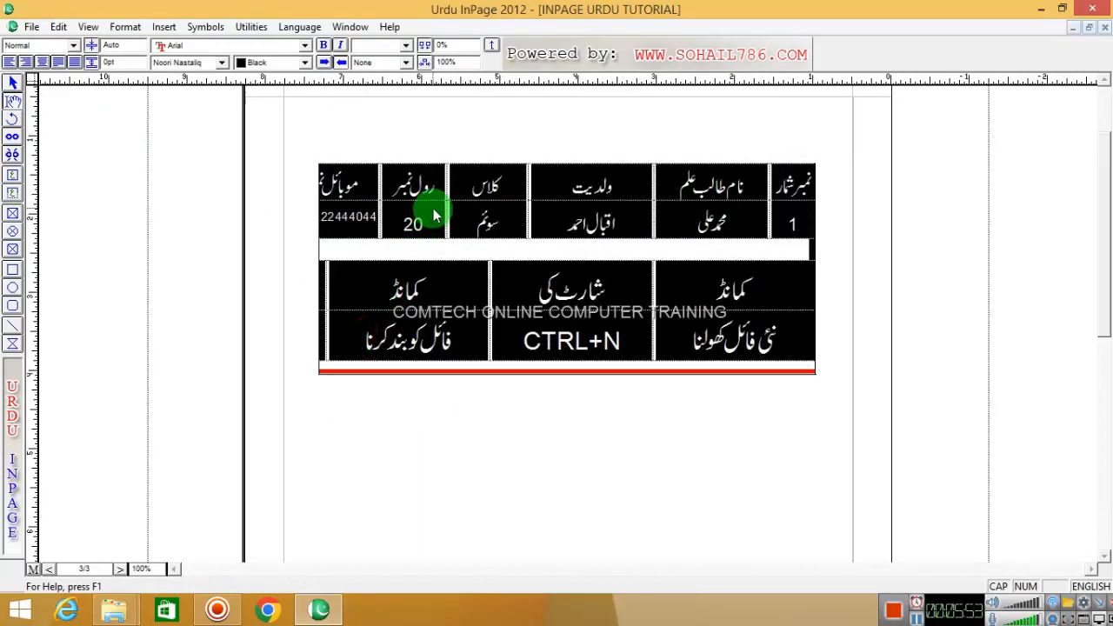
pyautogui.click(405, 45)
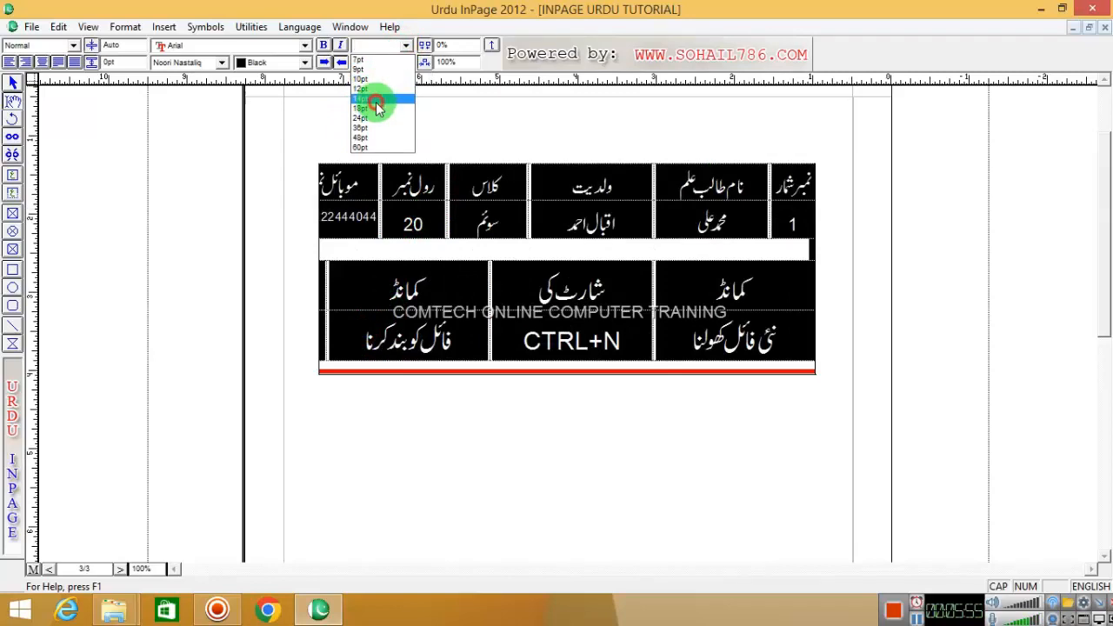
pyautogui.click(374, 98)
pyautogui.click(623, 280)
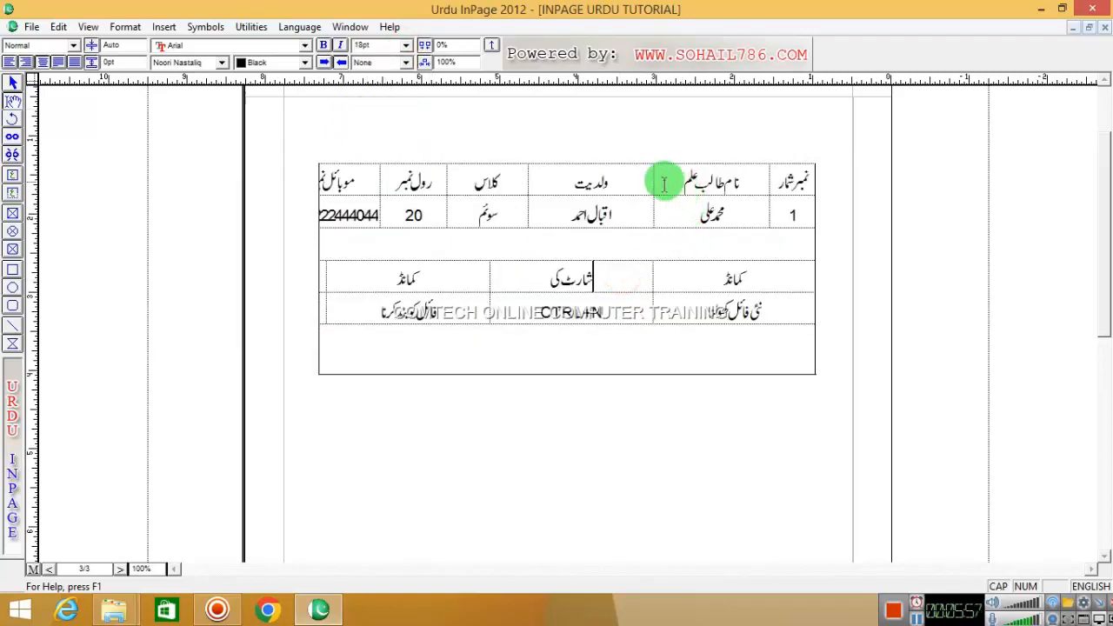
# - Resize the student table columns, widening ولدیت, کلاس, roll-number and mobile-number columns
pyautogui.moveTo(653, 175); pyautogui.dragTo(688, 175)
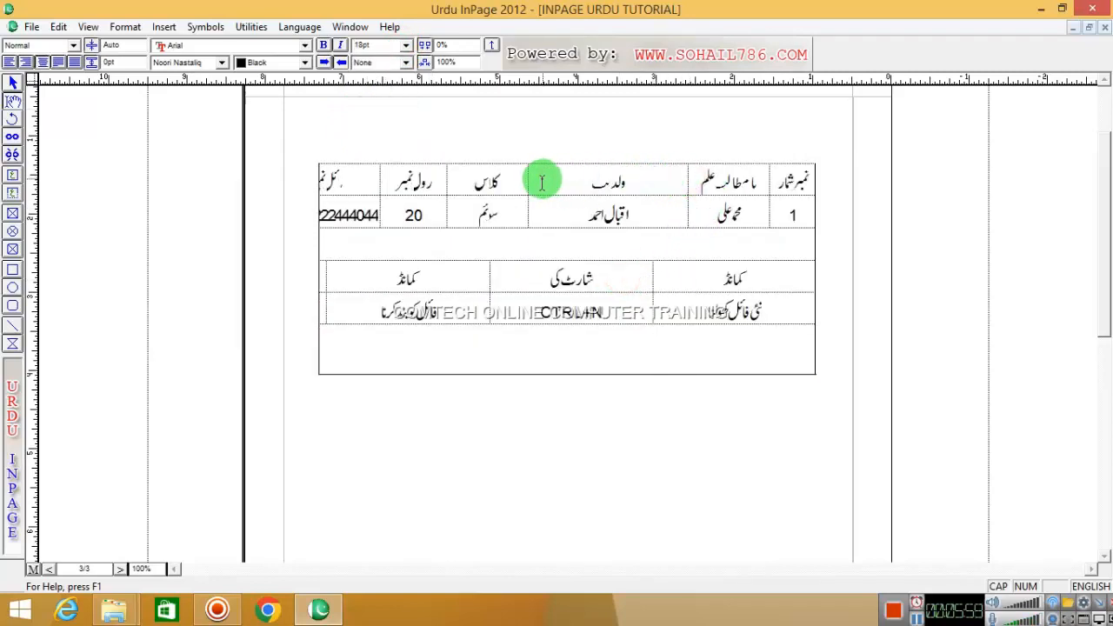
pyautogui.moveTo(528, 174); pyautogui.dragTo(570, 174)
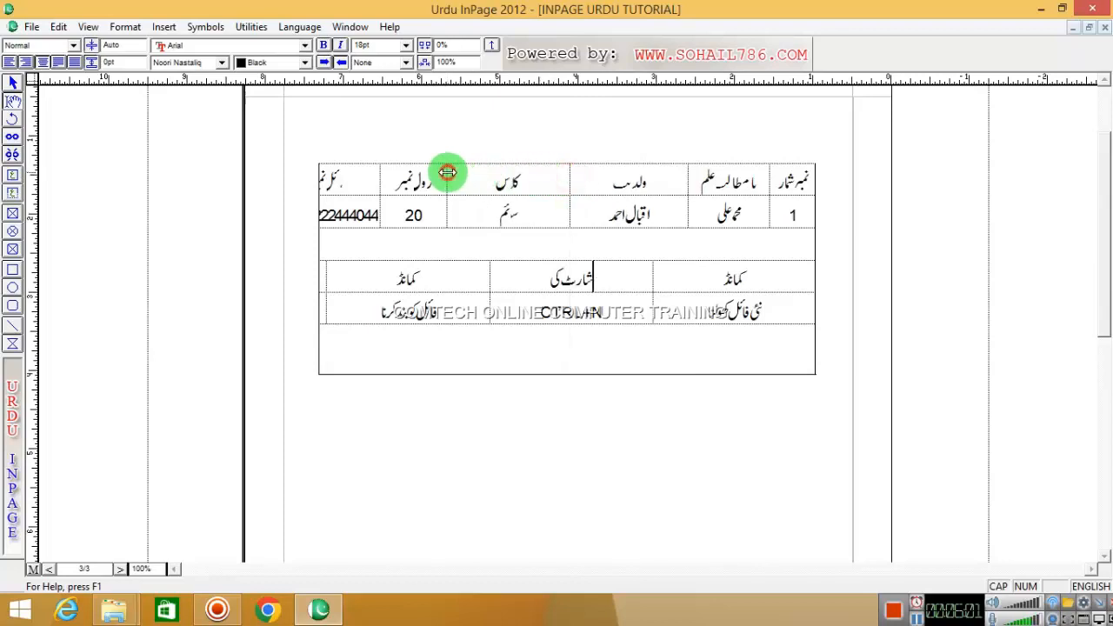
pyautogui.moveTo(447, 172); pyautogui.dragTo(484, 174)
pyautogui.moveTo(378, 174); pyautogui.dragTo(424, 176)
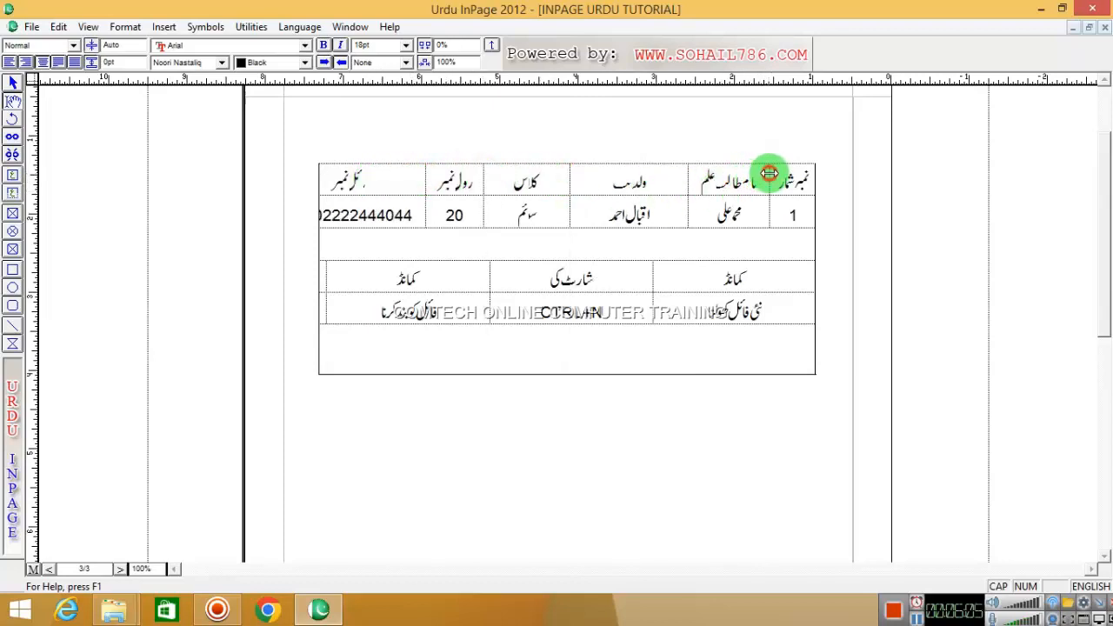
pyautogui.moveTo(770, 174); pyautogui.dragTo(778, 174)
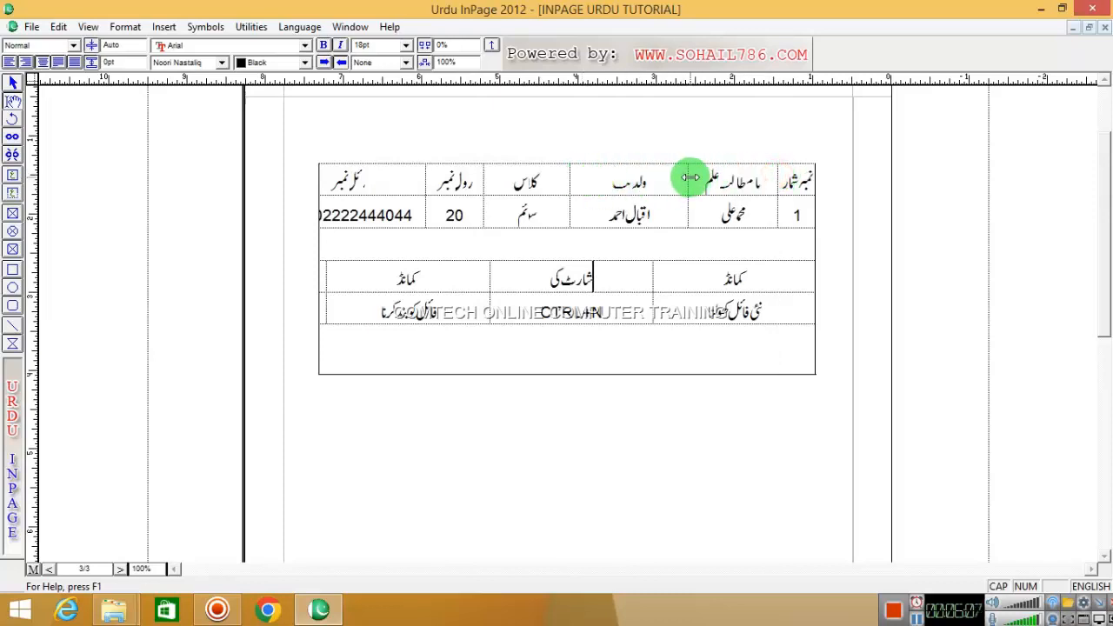
pyautogui.moveTo(698, 177); pyautogui.dragTo(698, 177)
pyautogui.moveTo(568, 172); pyautogui.dragTo(613, 169)
pyautogui.moveTo(483, 173); pyautogui.dragTo(544, 174)
pyautogui.moveTo(426, 174); pyautogui.dragTo(481, 175)
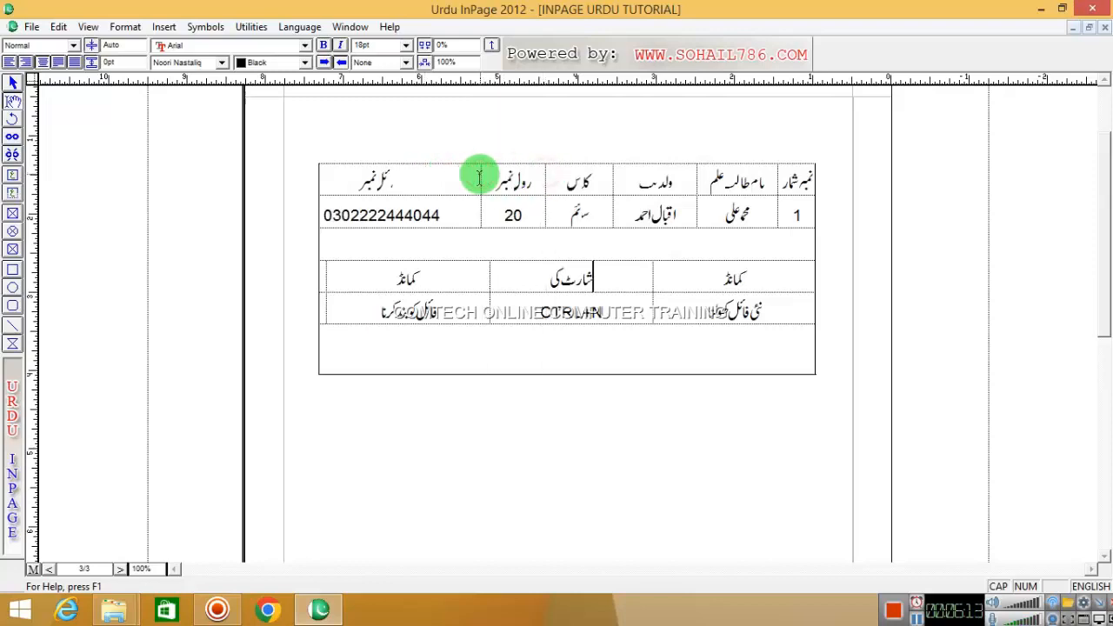
pyautogui.moveTo(322, 173); pyautogui.dragTo(392, 179)
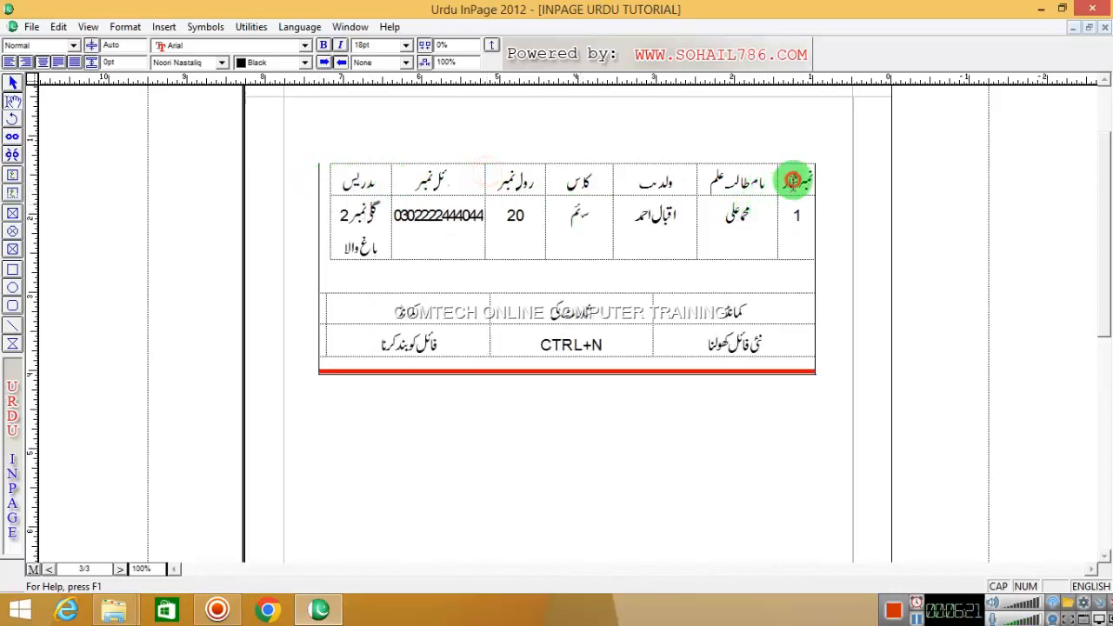
# - Set the student table text to 14pt and widen the mobile, roll-number, ولدیت and address columns
pyautogui.moveTo(791, 182); pyautogui.dragTo(345, 214)
pyautogui.click(405, 45)
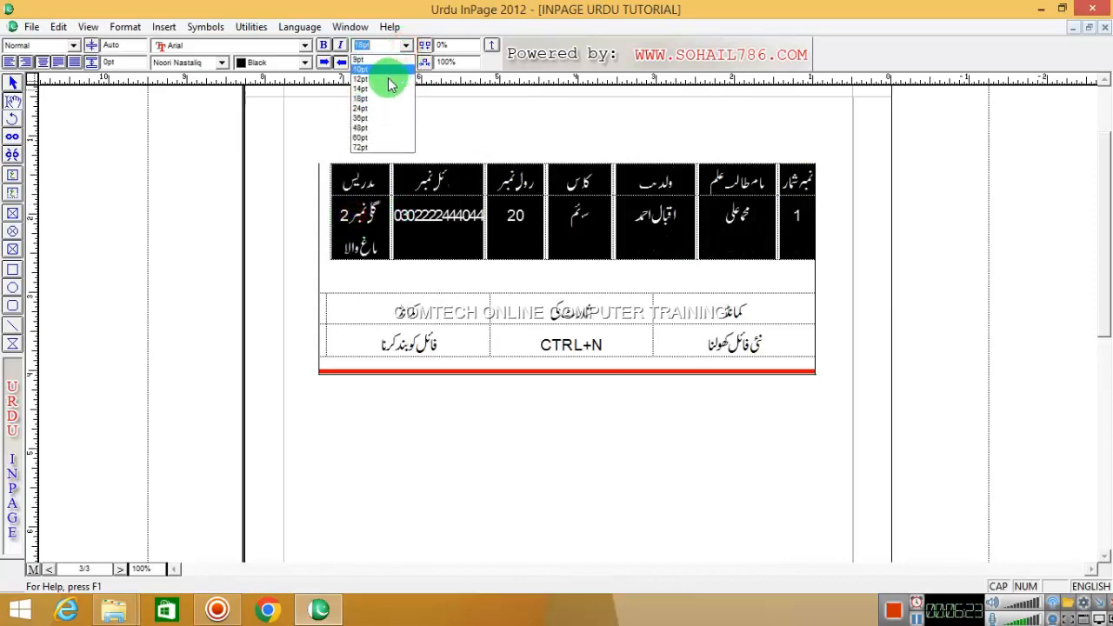
pyautogui.click(383, 90)
pyautogui.click(512, 204)
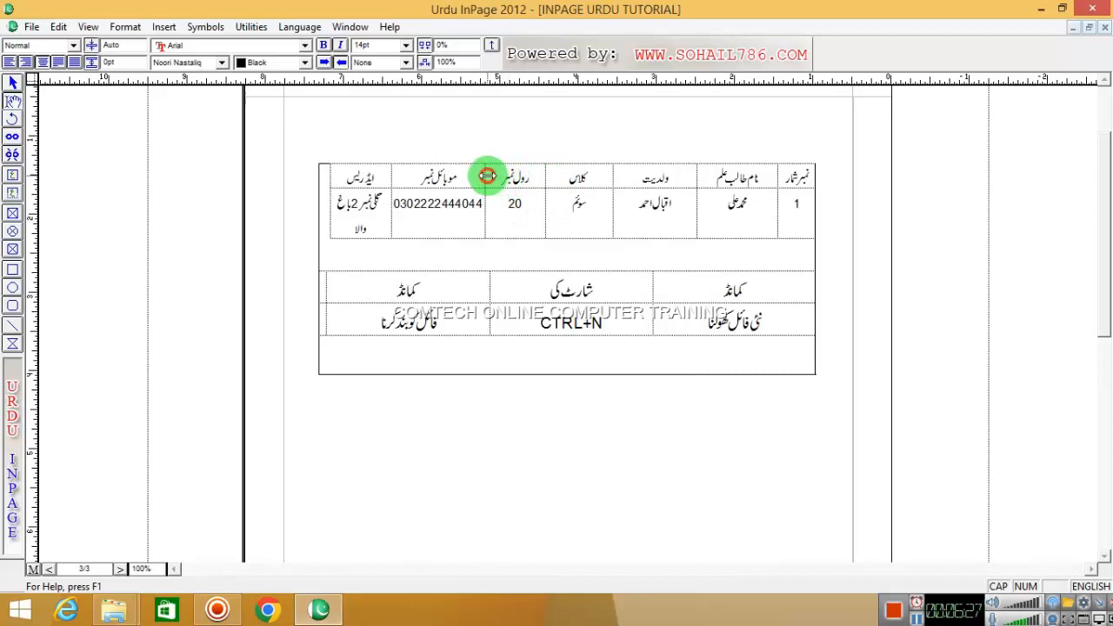
pyautogui.moveTo(487, 176); pyautogui.dragTo(500, 174)
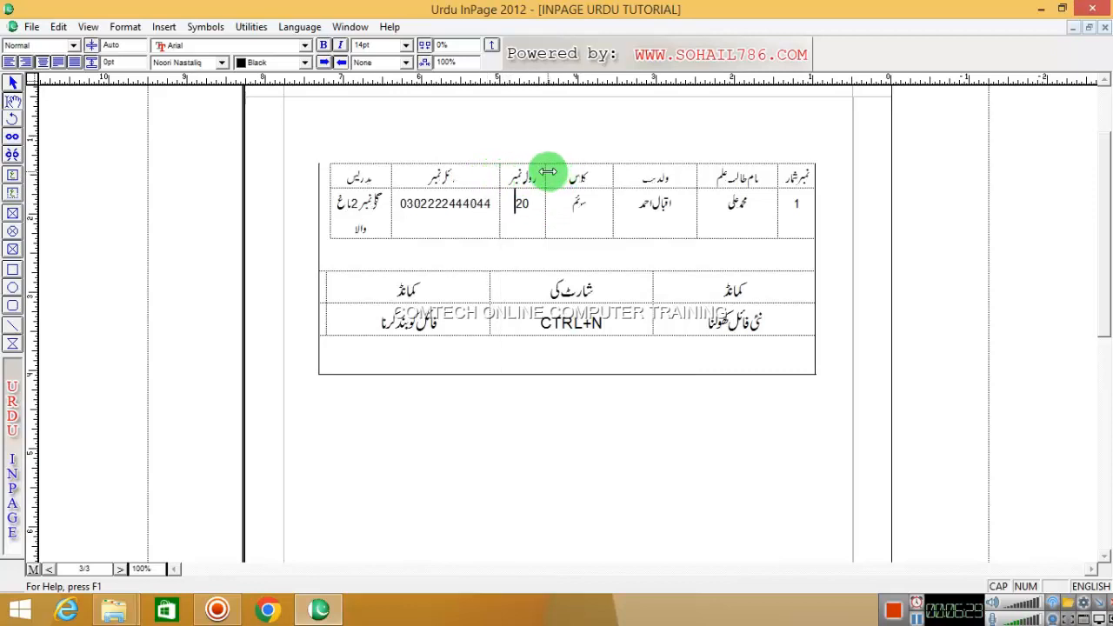
pyautogui.moveTo(579, 173); pyautogui.dragTo(634, 172)
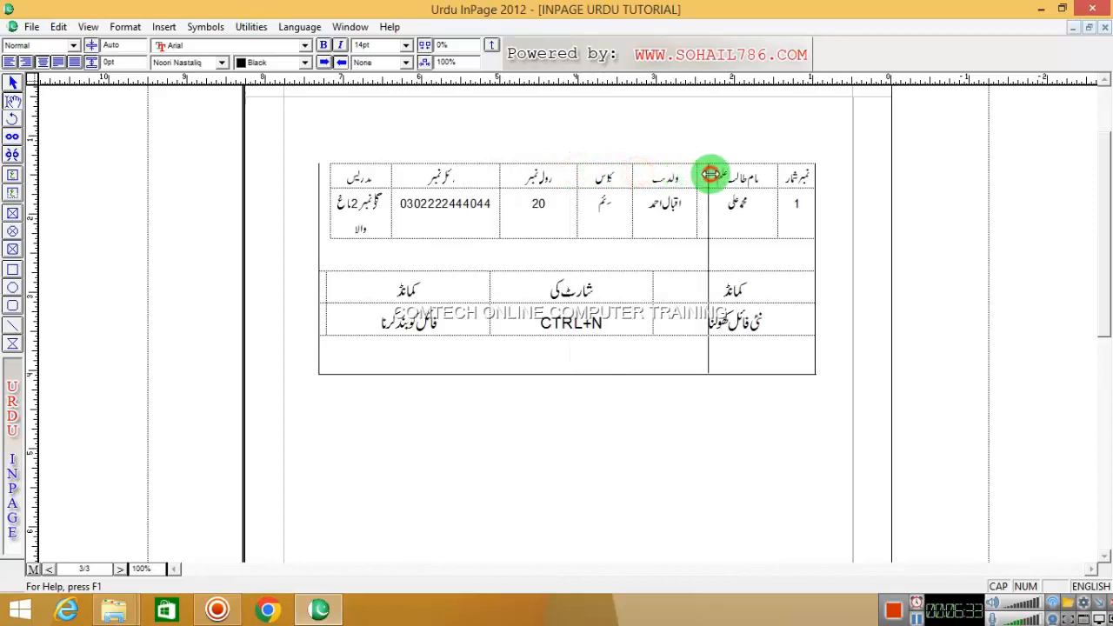
pyautogui.moveTo(711, 174); pyautogui.dragTo(714, 174)
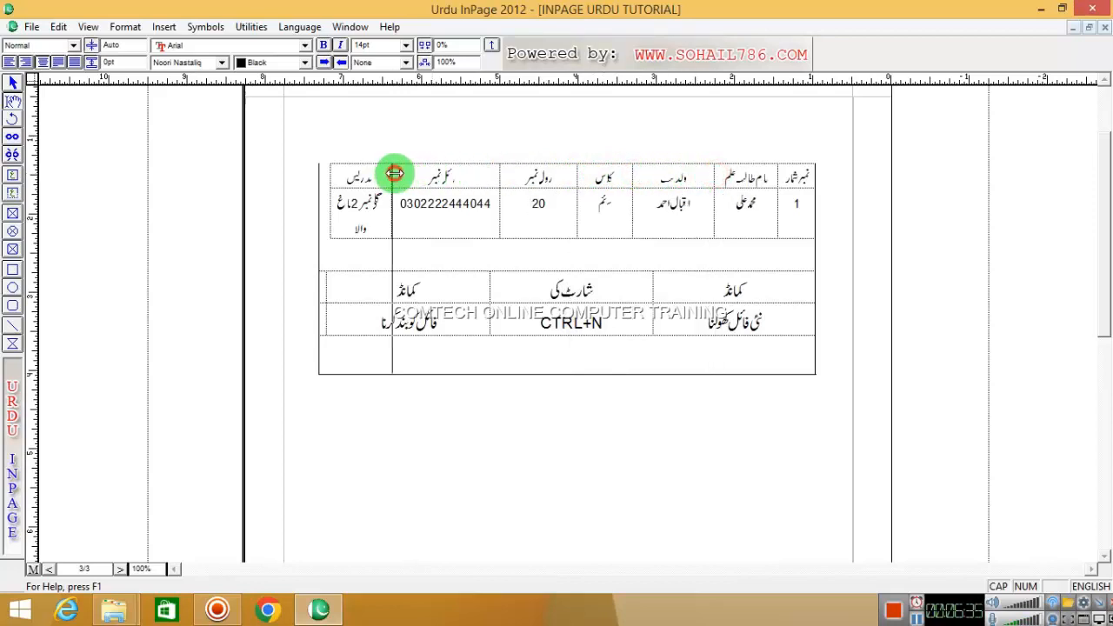
pyautogui.moveTo(395, 173); pyautogui.dragTo(418, 172)
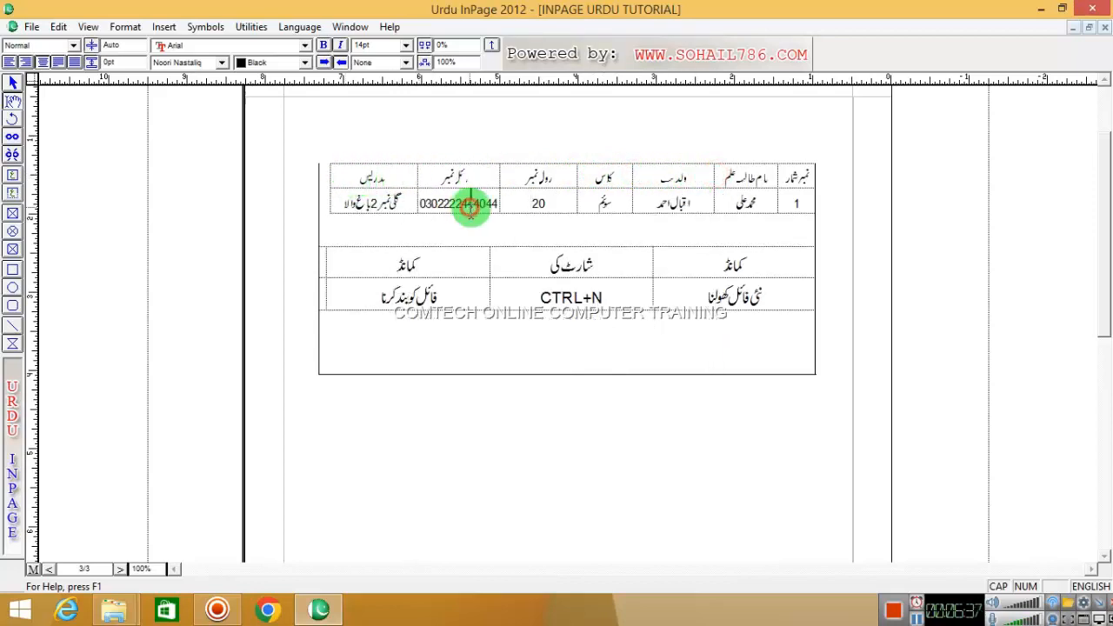
pyautogui.rightClick(592, 167)
# - Give every student-table cell a solid black line border through Table Format at 200% zoom
pyautogui.moveTo(609, 176)
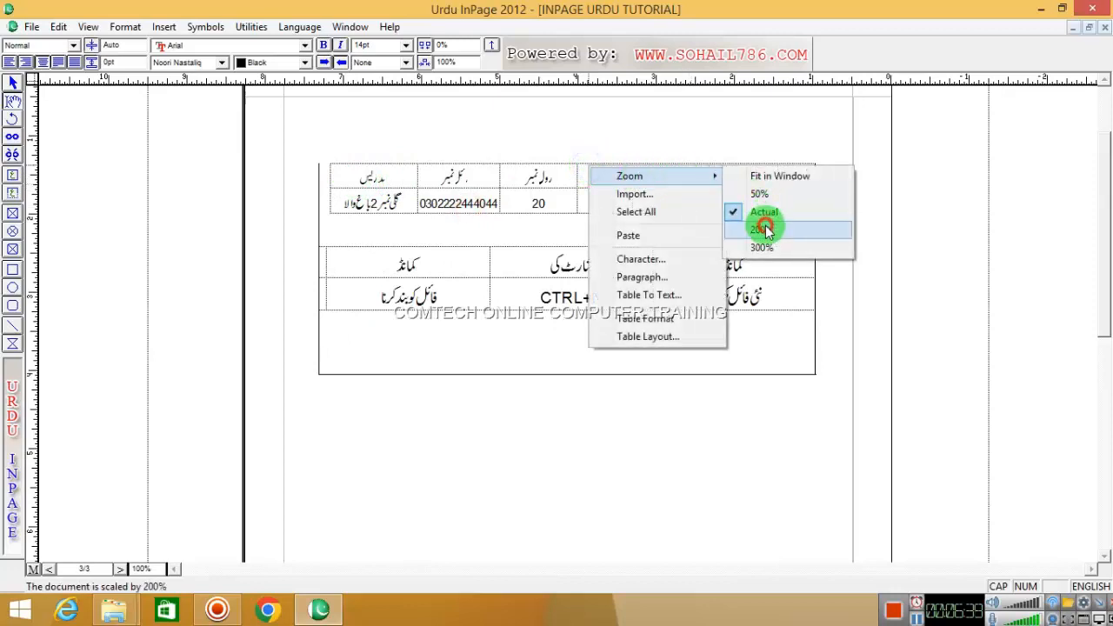
pyautogui.click(764, 229)
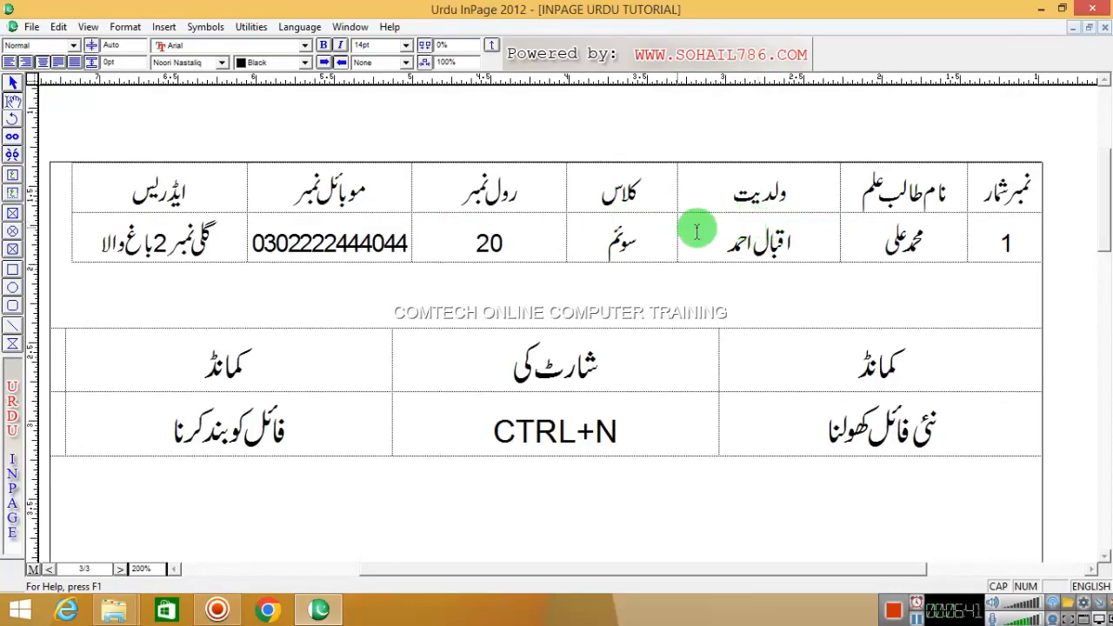
pyautogui.moveTo(984, 196); pyautogui.dragTo(147, 240)
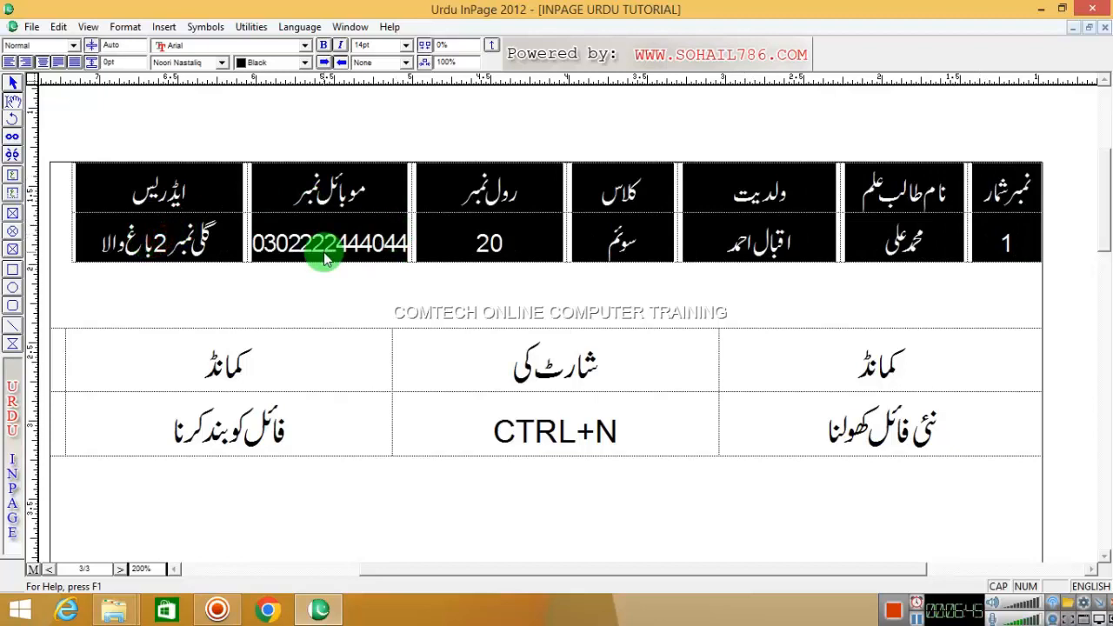
pyautogui.rightClick(483, 202)
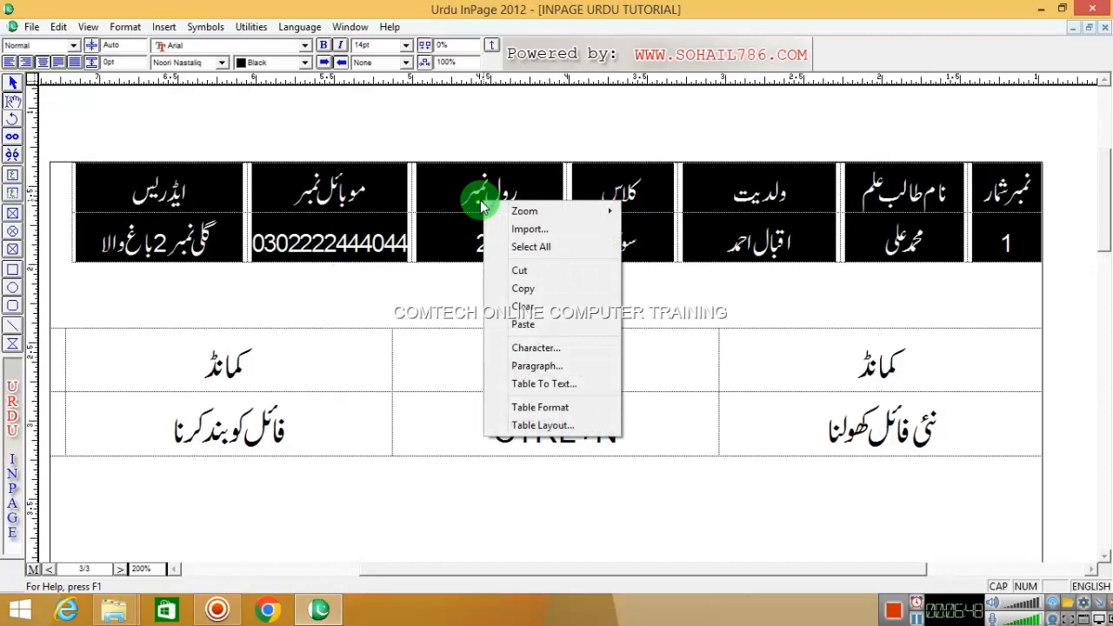
pyautogui.click(529, 409)
pyautogui.click(500, 327)
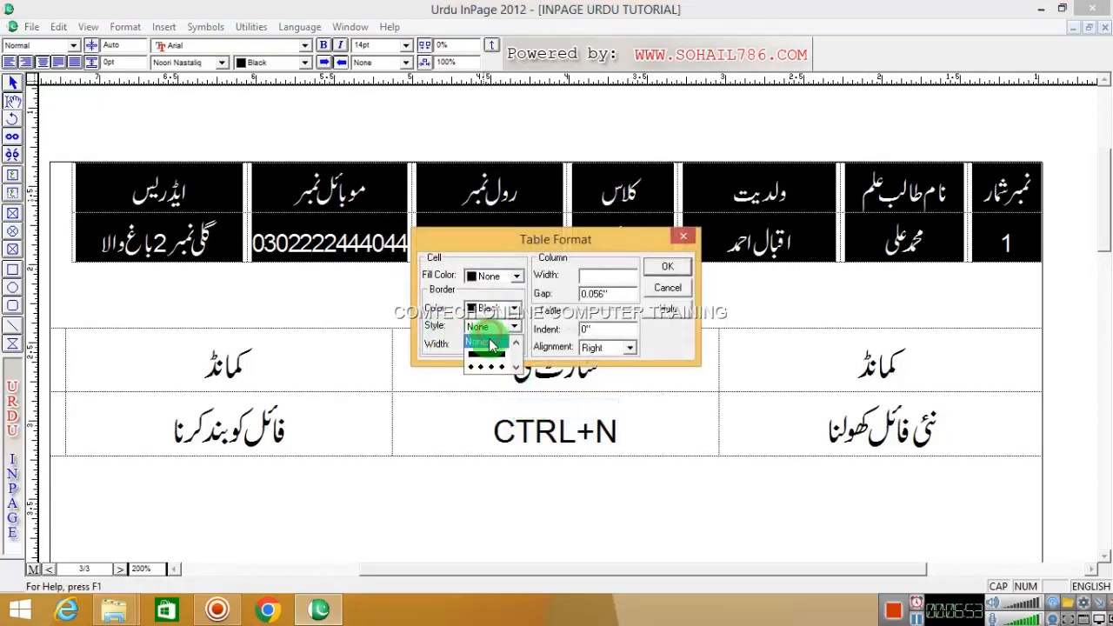
pyautogui.click(486, 355)
pyautogui.click(665, 266)
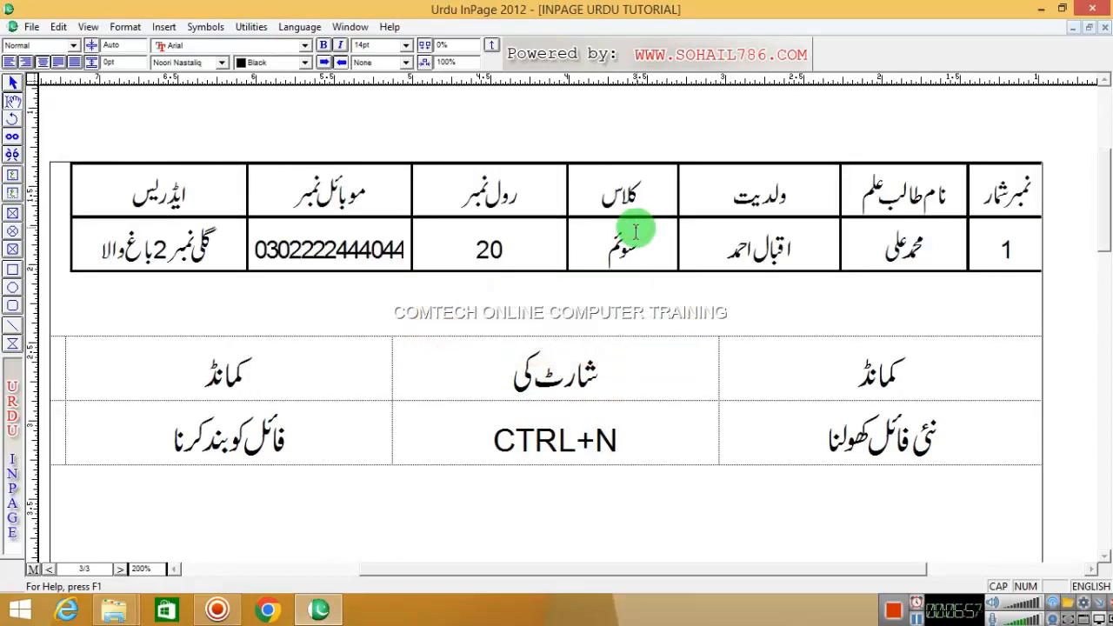
pyautogui.click(635, 231)
pyautogui.moveTo(809, 370); pyautogui.dragTo(147, 418)
pyautogui.click(413, 391)
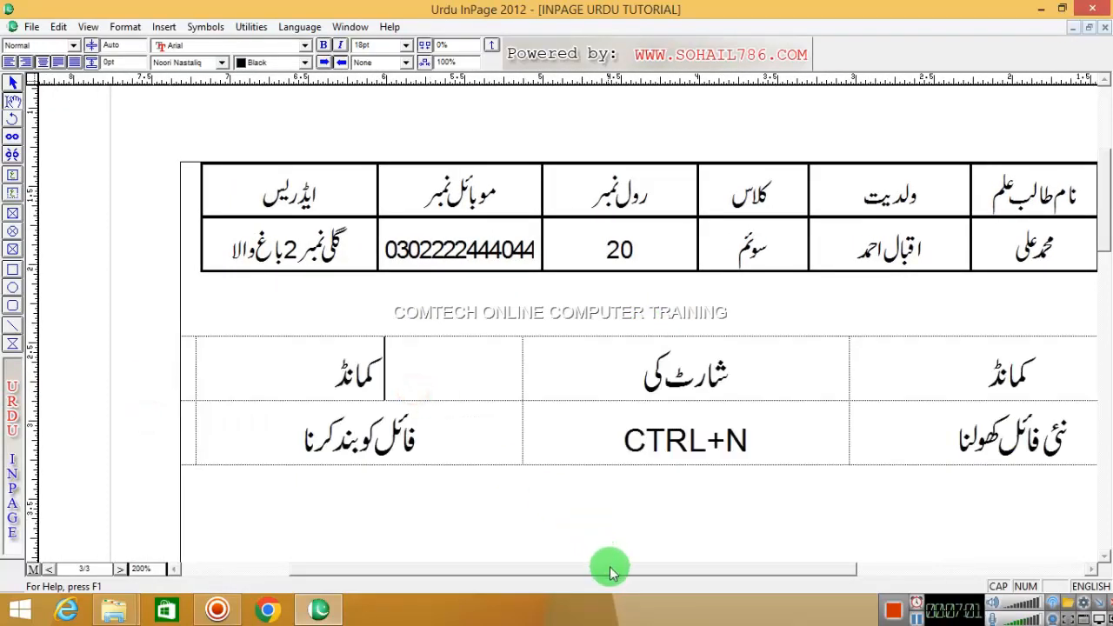
# - Drag the command table's column borders and left edge wider to reveal the hidden CTRL+F4 column
pyautogui.moveTo(611, 570); pyautogui.dragTo(667, 570)
pyautogui.moveTo(747, 369); pyautogui.dragTo(863, 374)
pyautogui.moveTo(421, 360); pyautogui.dragTo(581, 368)
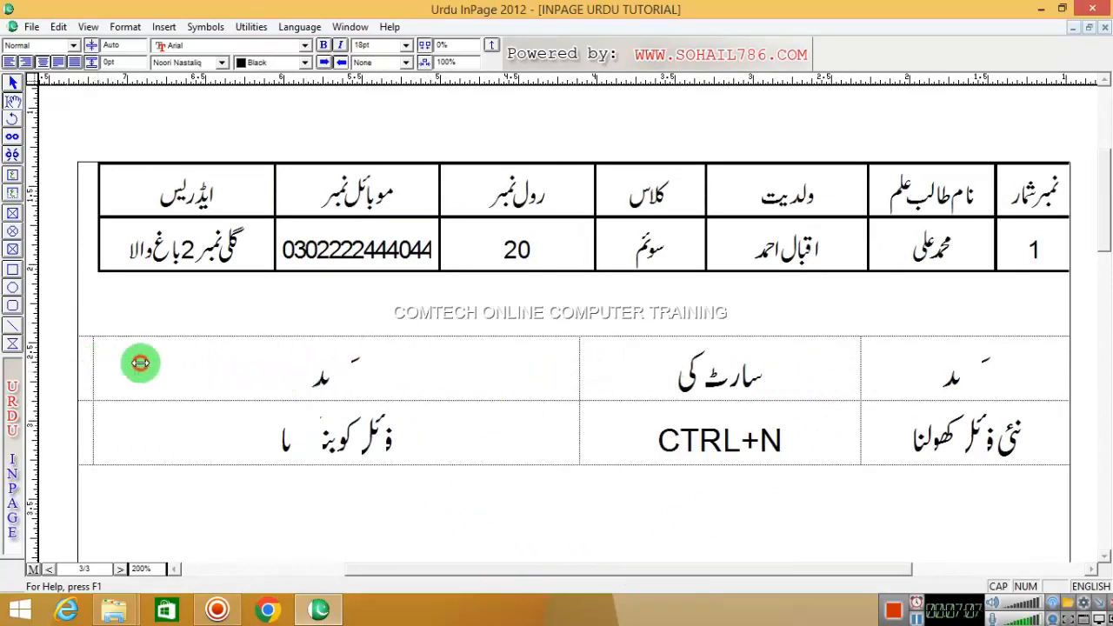
pyautogui.moveTo(140, 363); pyautogui.dragTo(282, 366)
pyautogui.moveTo(81, 360); pyautogui.dragTo(119, 358)
pyautogui.moveTo(288, 368); pyautogui.dragTo(345, 365)
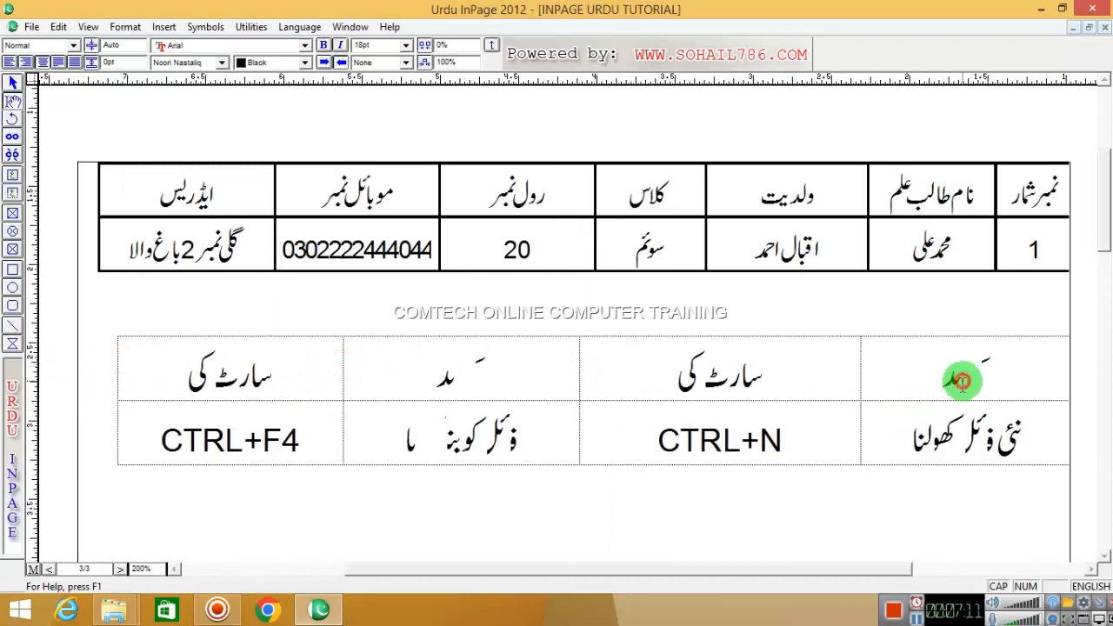
# - Apply a solid black border style to every cell of the command table via Table Format
pyautogui.moveTo(961, 380); pyautogui.dragTo(174, 412)
pyautogui.rightClick(234, 414)
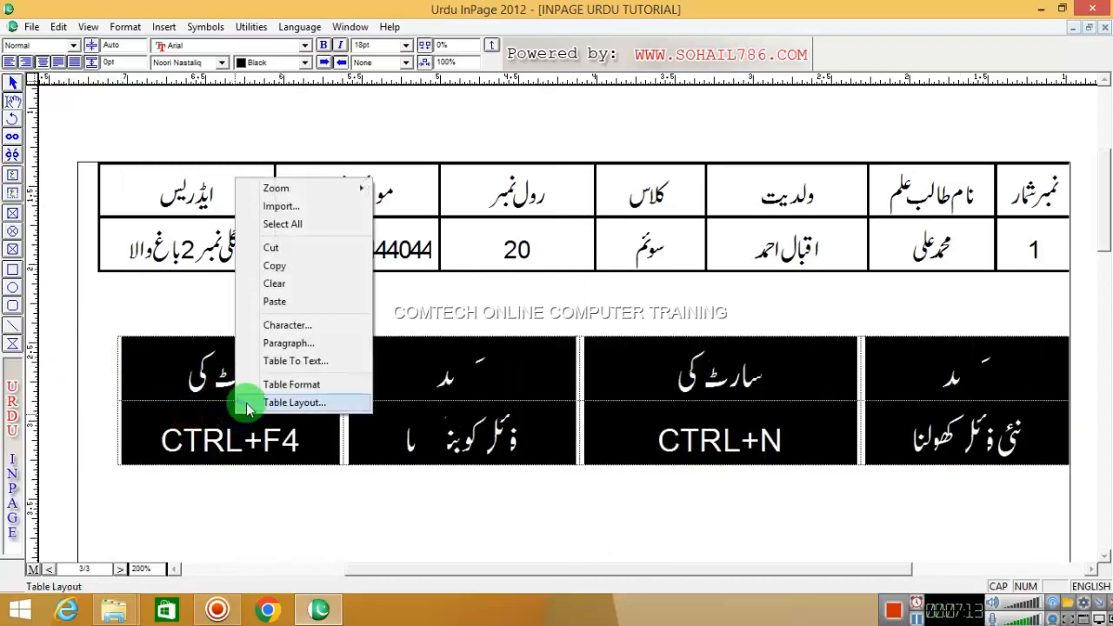
pyautogui.click(278, 384)
pyautogui.click(487, 327)
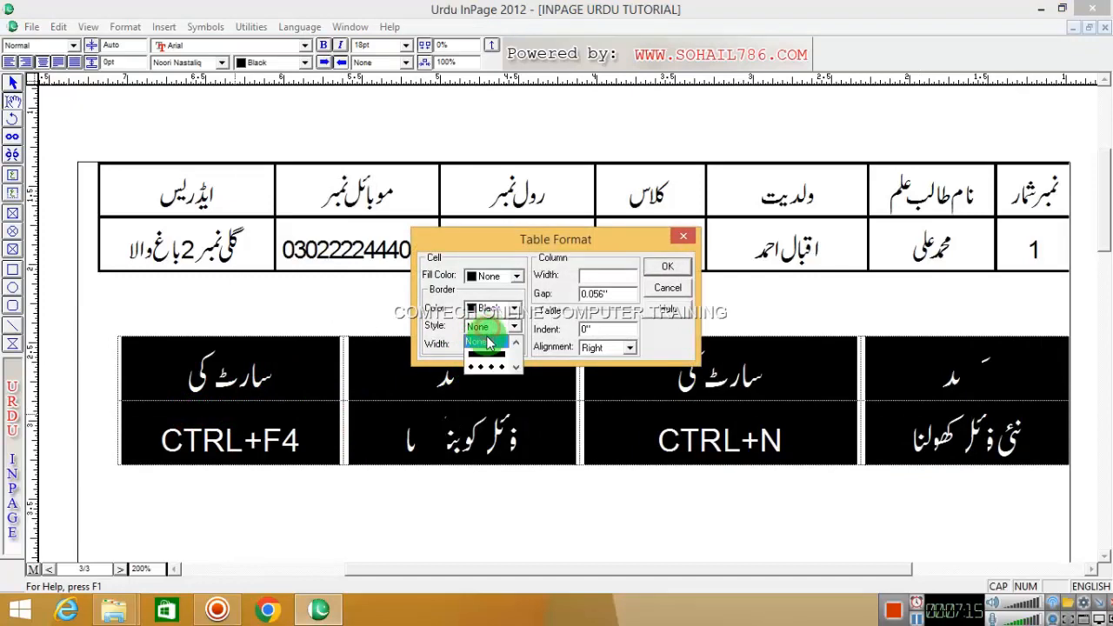
pyautogui.click(487, 357)
pyautogui.click(667, 266)
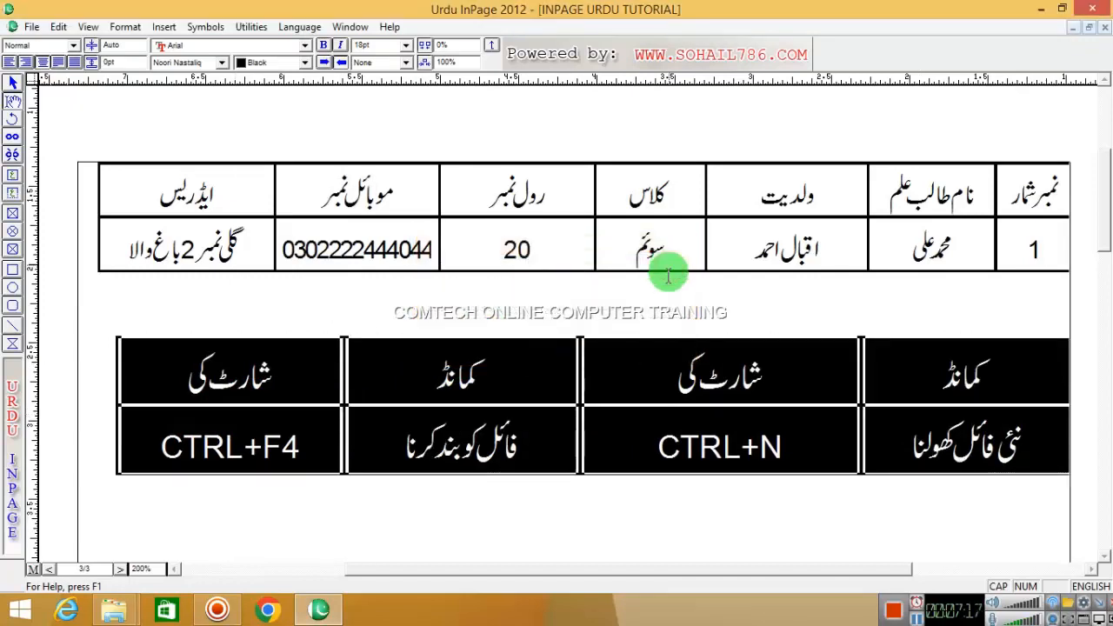
pyautogui.click(642, 381)
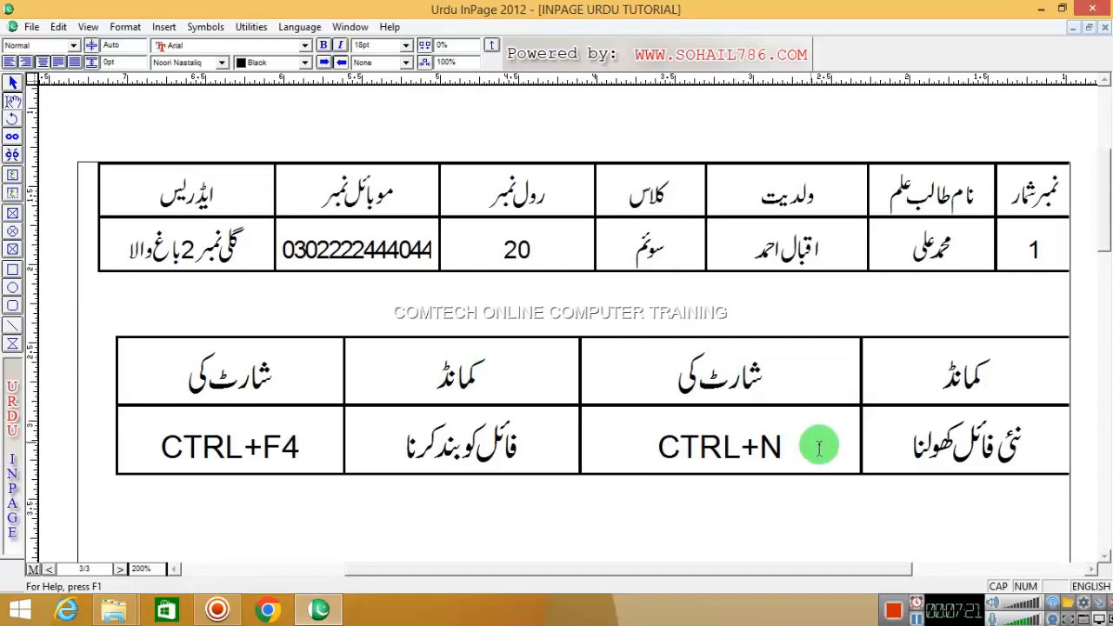
# - Select the CTRL+N, فائل کو بند کرنا and CTRL+F4 cells to check their contents
pyautogui.doubleClick(736, 447)
pyautogui.click(736, 447)
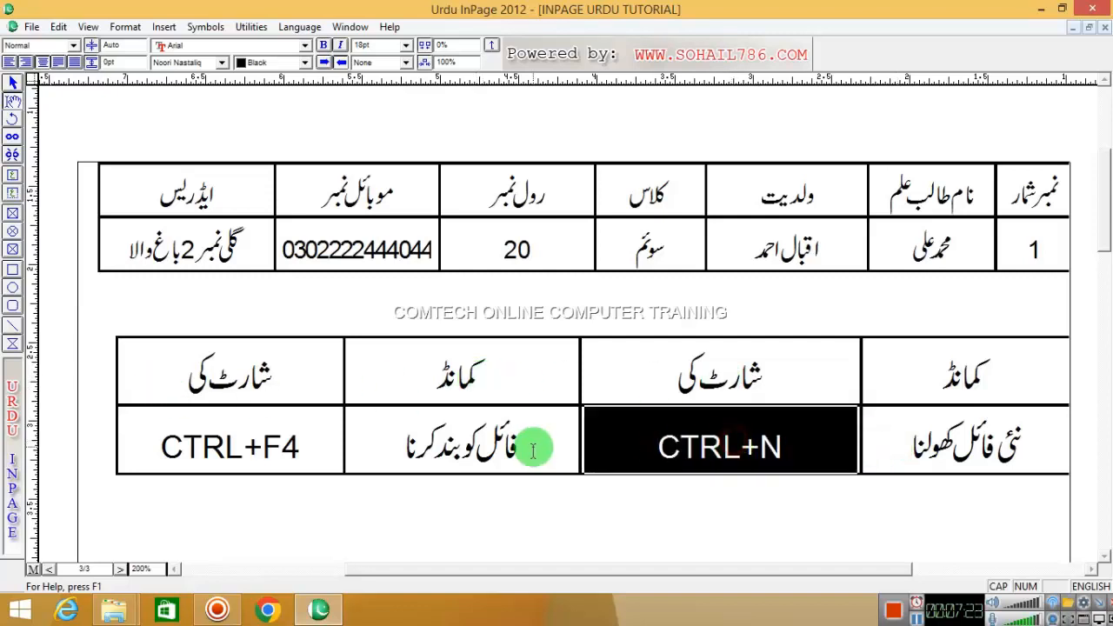
pyautogui.tripleClick(532, 449)
pyautogui.click(170, 452)
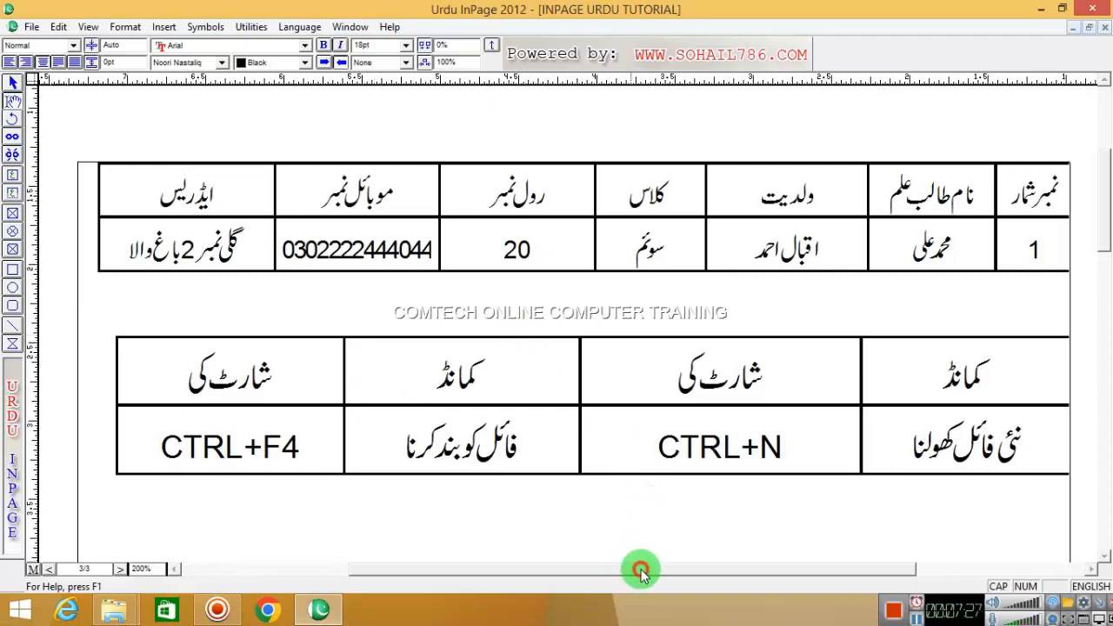
pyautogui.moveTo(640, 571); pyautogui.dragTo(653, 569)
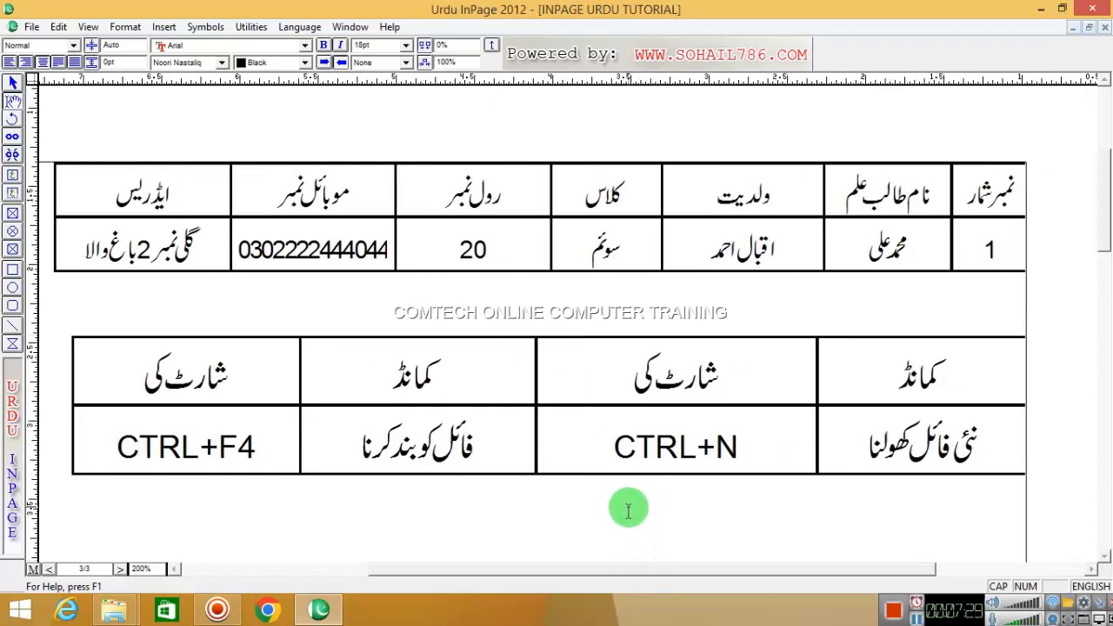